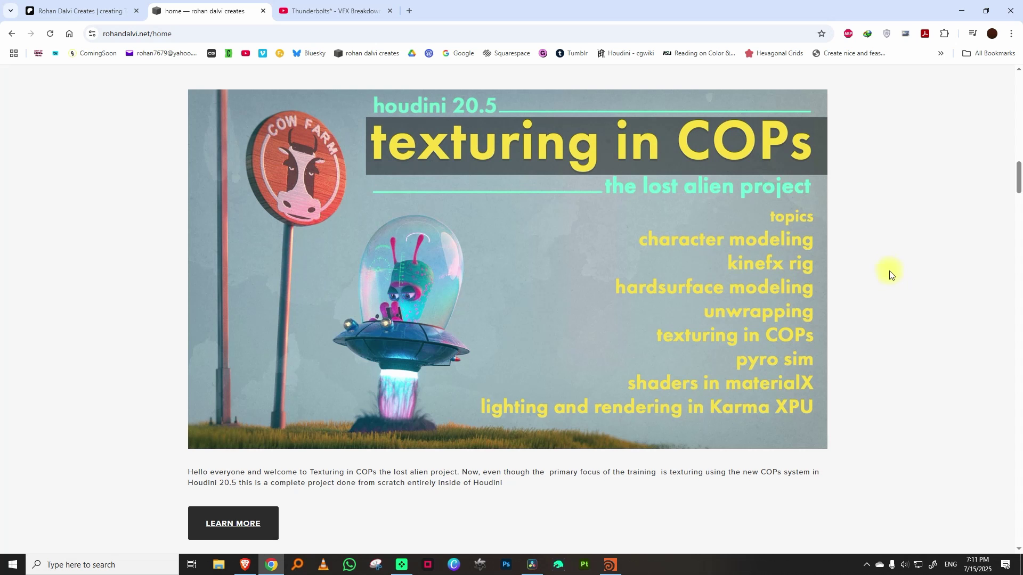
Step: Browse the course listings on the training website and the toon shading in COPs posts on Patreon
{"action": "scroll", "coordinate": [889, 290], "scroll_direction": "down", "scroll_amount": 10}
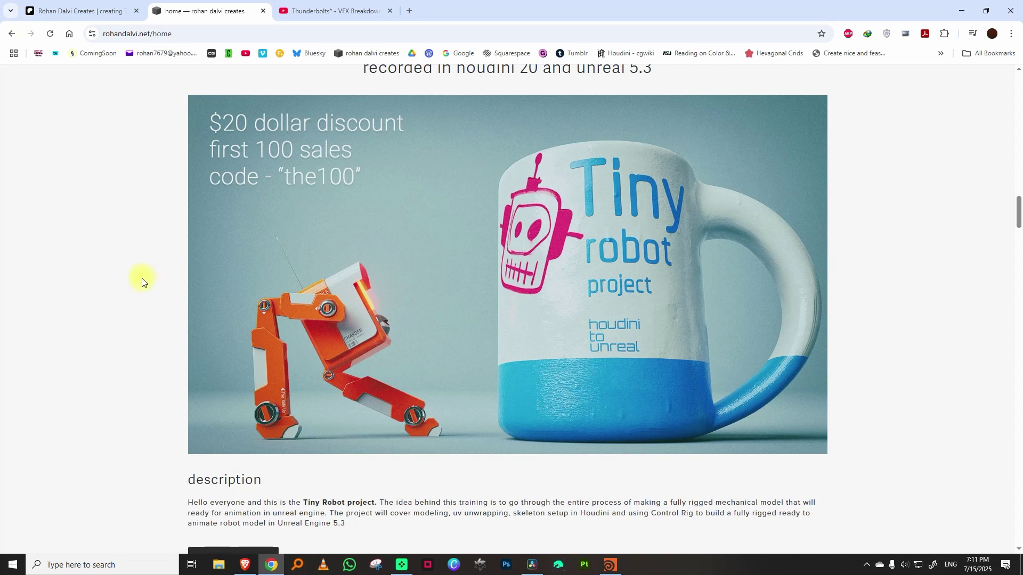
{"action": "scroll", "coordinate": [141, 281], "scroll_direction": "up", "scroll_amount": 11}
{"action": "left_click", "coordinate": [73, 5]}
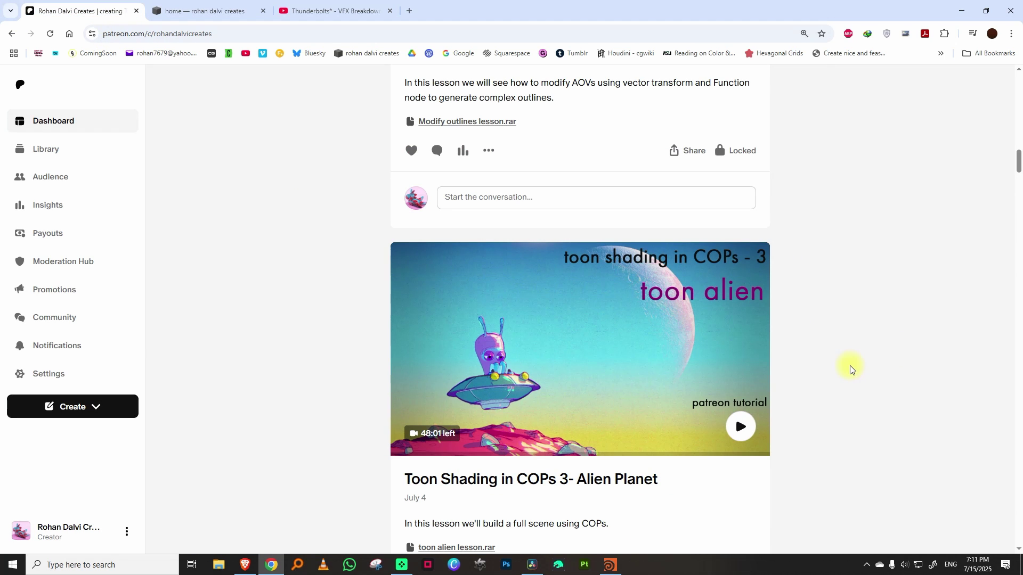
{"action": "scroll", "coordinate": [814, 345], "scroll_direction": "down", "scroll_amount": 3}
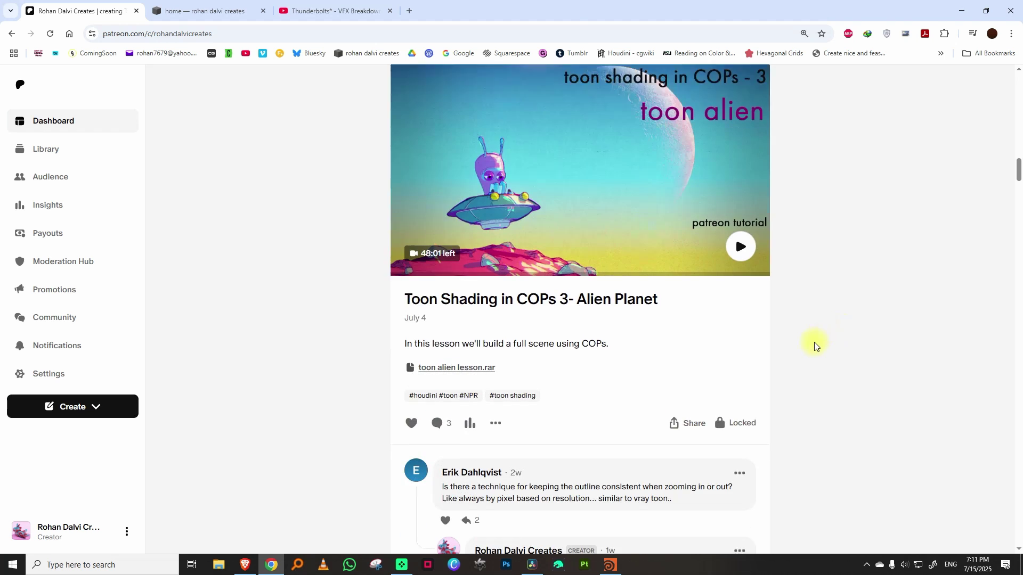
{"action": "scroll", "coordinate": [814, 345], "scroll_direction": "down", "scroll_amount": 6}
{"action": "scroll", "coordinate": [814, 346], "scroll_direction": "down", "scroll_amount": 2}
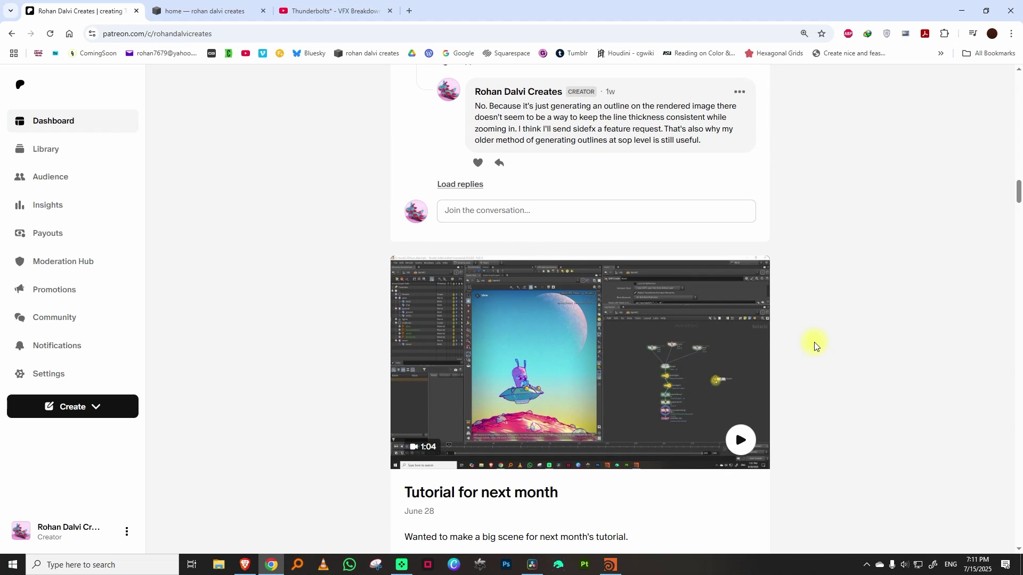
{"action": "scroll", "coordinate": [814, 344], "scroll_direction": "down", "scroll_amount": 3}
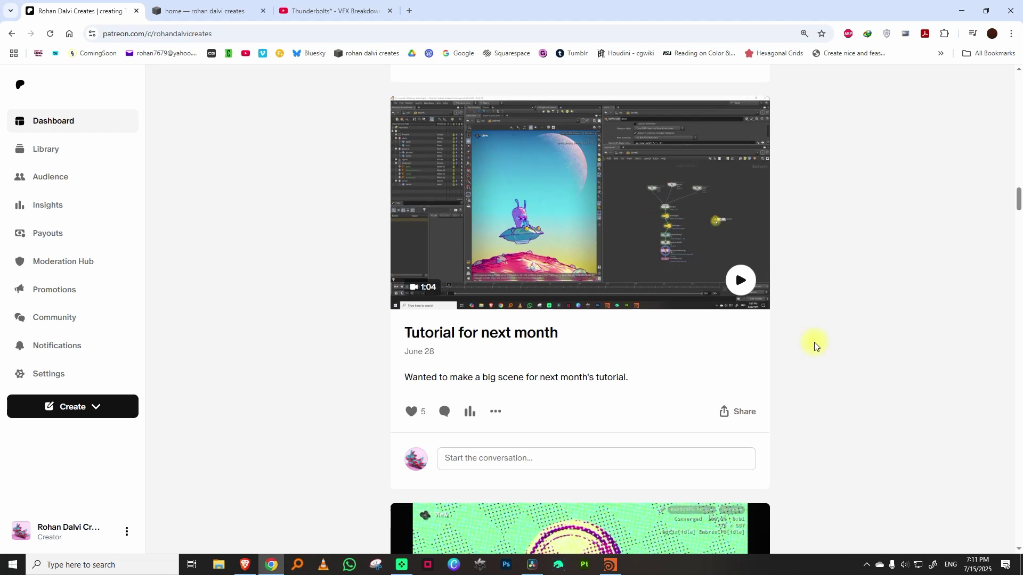
{"action": "scroll", "coordinate": [814, 344], "scroll_direction": "down", "scroll_amount": 5}
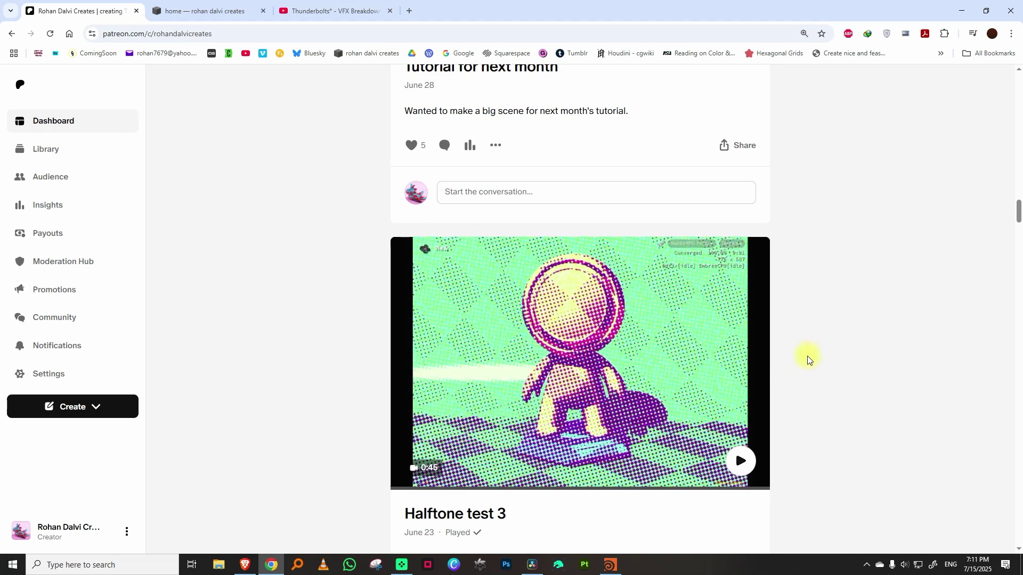
{"action": "scroll", "coordinate": [784, 365], "scroll_direction": "up", "scroll_amount": 15}
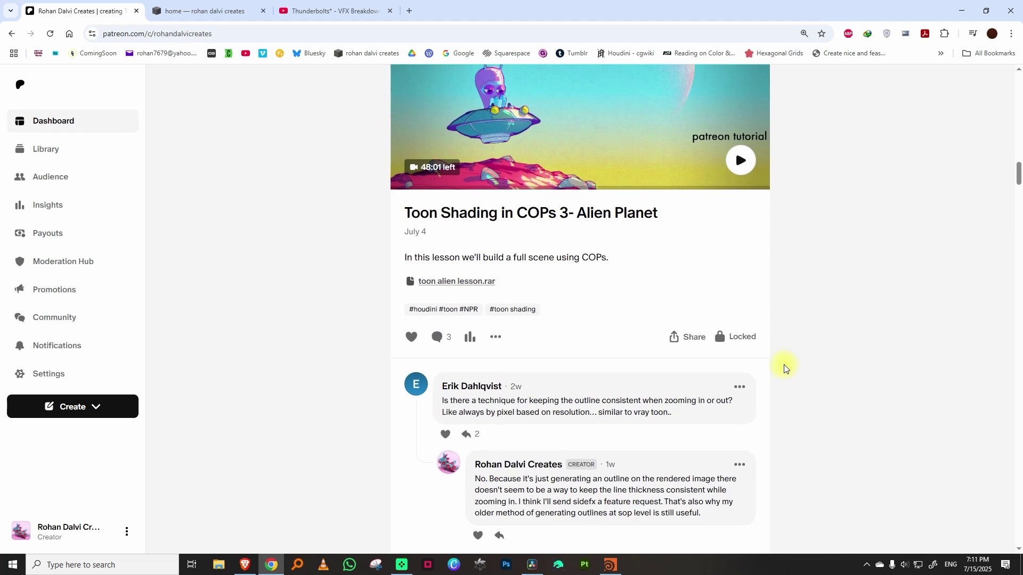
{"action": "left_click", "coordinate": [179, 10]}
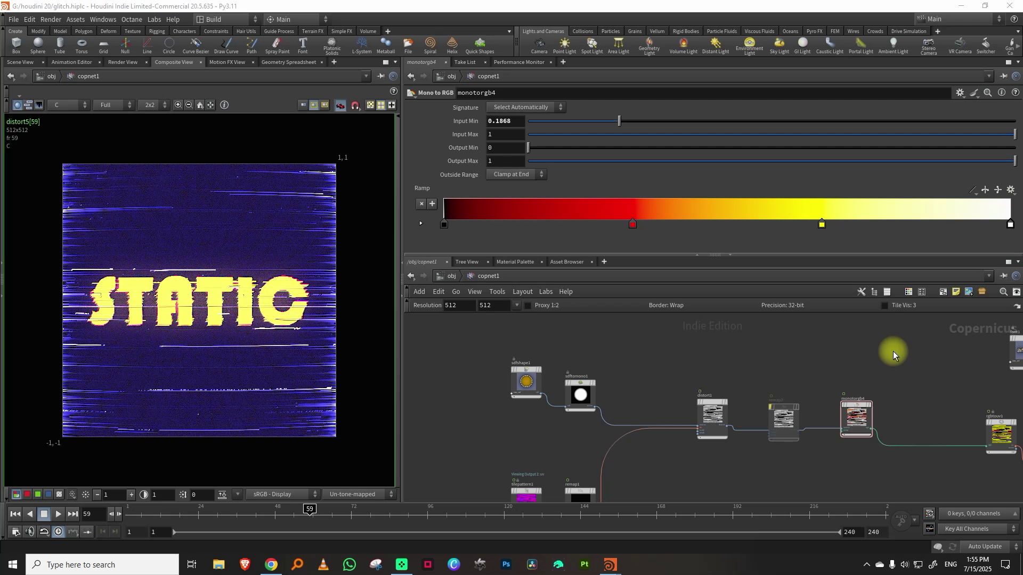
Step: Play the finished STATIC glitch animation in Houdini and view the glitched triangle reference on Pinterest
{"action": "left_click", "coordinate": [58, 514]}
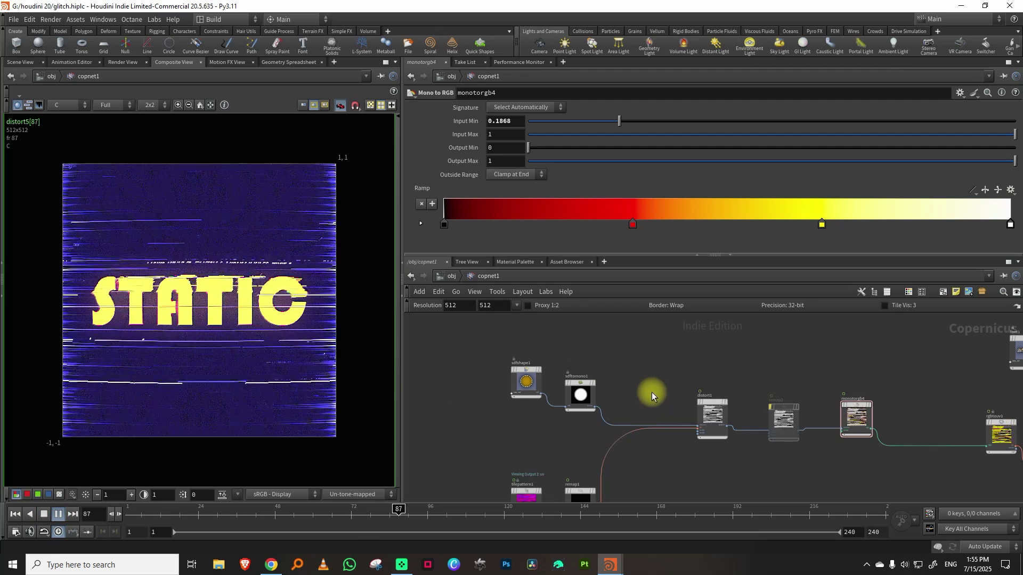
{"action": "left_click", "coordinate": [45, 515]}
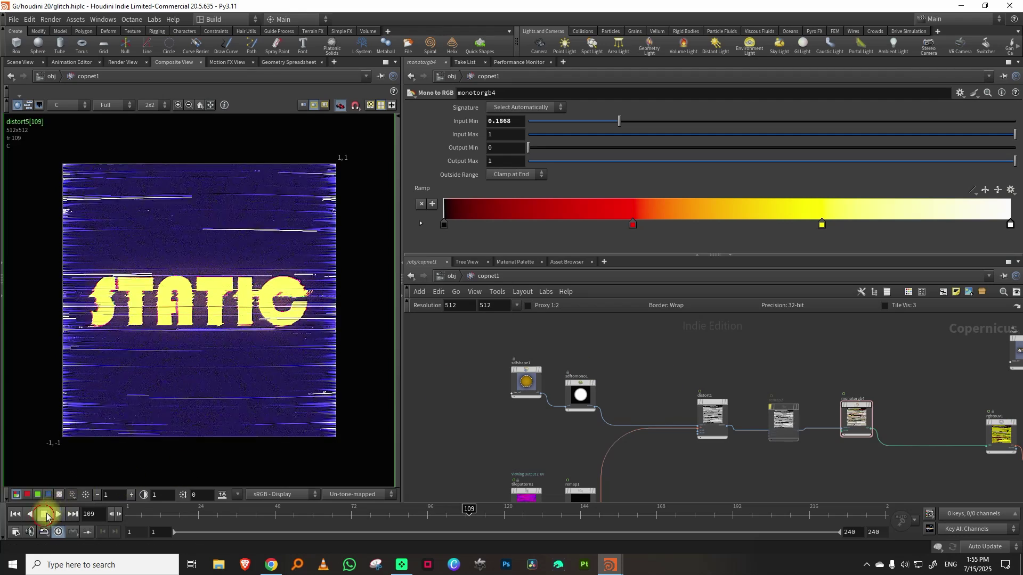
{"action": "left_click", "coordinate": [272, 566]}
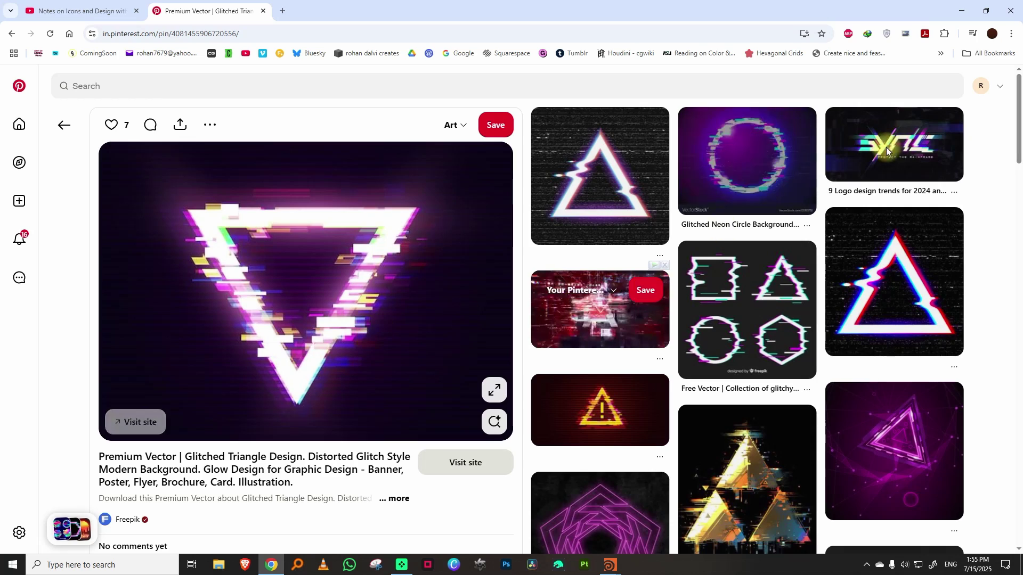
{"action": "left_click", "coordinate": [962, 10]}
{"action": "left_click", "coordinate": [131, 512]}
{"action": "left_click", "coordinate": [58, 514]}
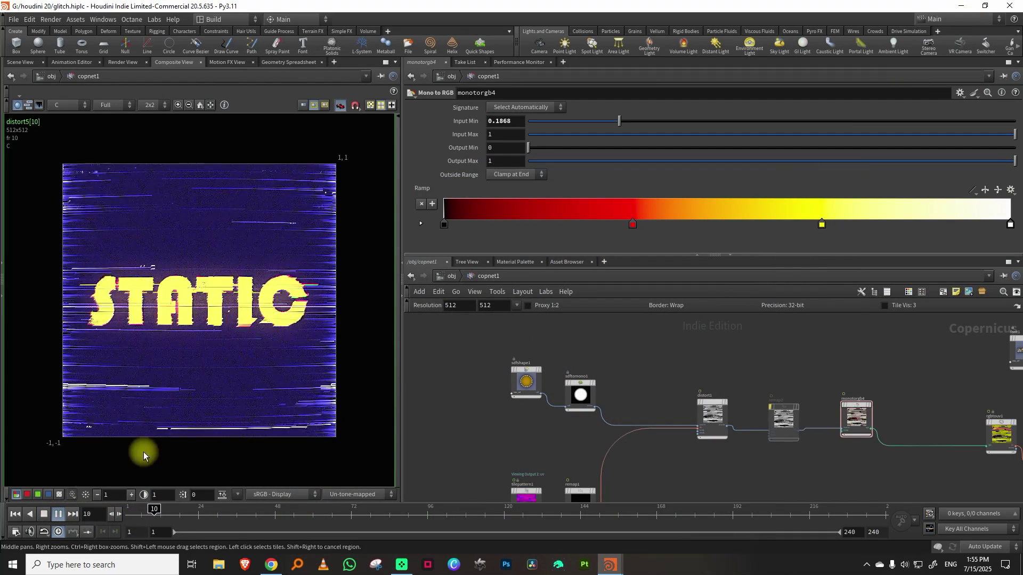
{"action": "left_click", "coordinate": [58, 514]}
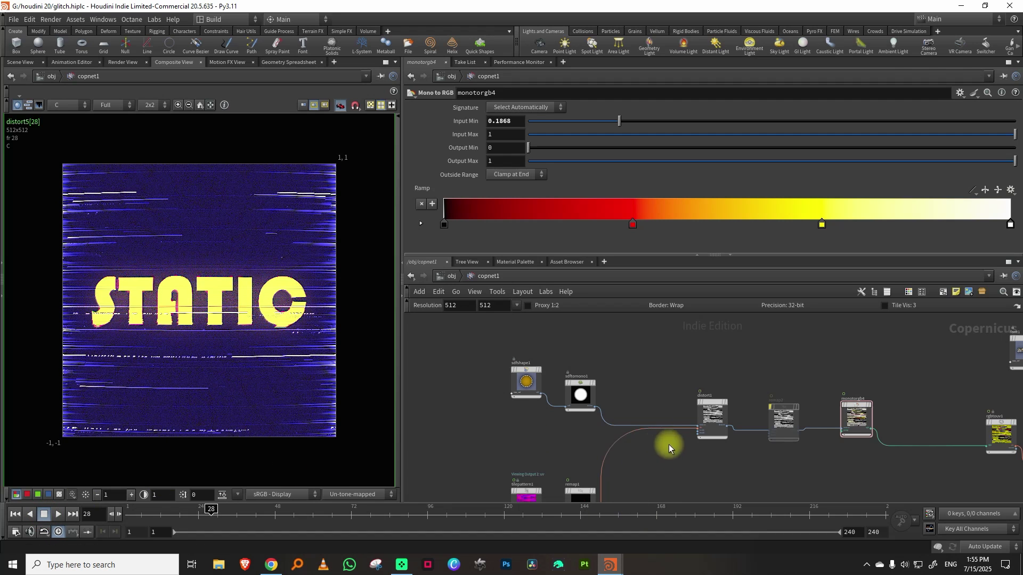
Step: Start a new empty Houdini scene and add a COP Network at object level
{"action": "middle_click_drag", "start_coordinate": [669, 444], "coordinate": [661, 393]}
{"action": "left_click_drag", "start_coordinate": [531, 358], "coordinate": [540, 369]}
{"action": "key", "text": "ctrl+n"}
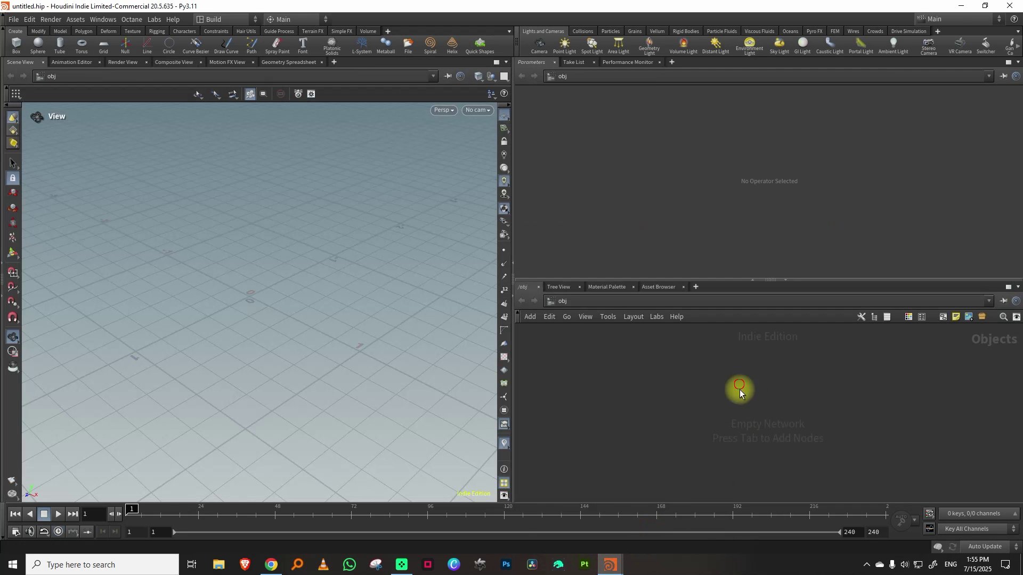
{"action": "key", "text": "Tab"}
{"action": "type", "text": "geo"}
{"action": "key", "text": "Escape"}
{"action": "left_click", "coordinate": [773, 404]}
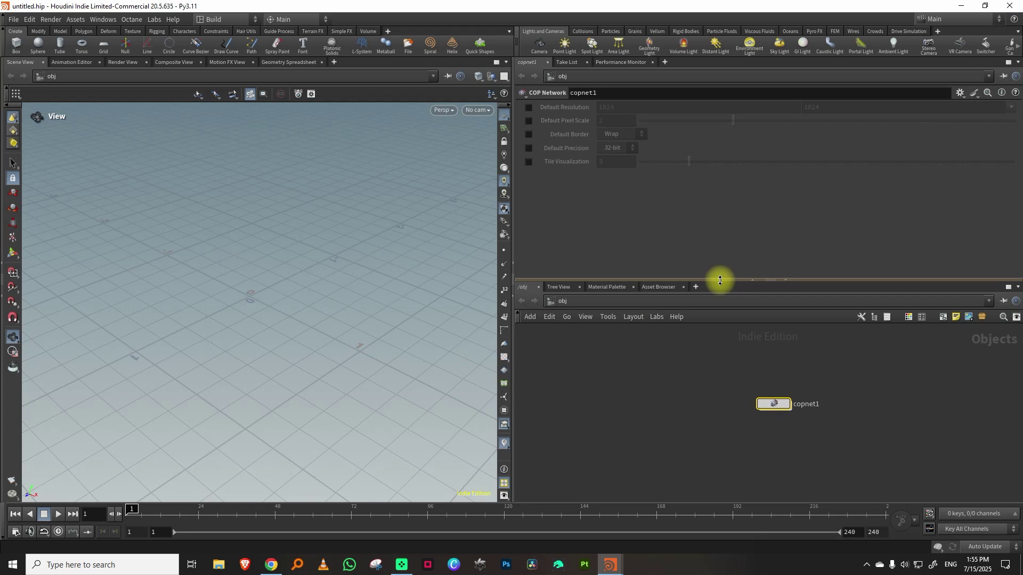
Step: Enlarge the network editor area, enter the COP network and show the Composite View
{"action": "left_click_drag", "start_coordinate": [720, 280], "coordinate": [723, 225]}
{"action": "double_click", "coordinate": [777, 375]}
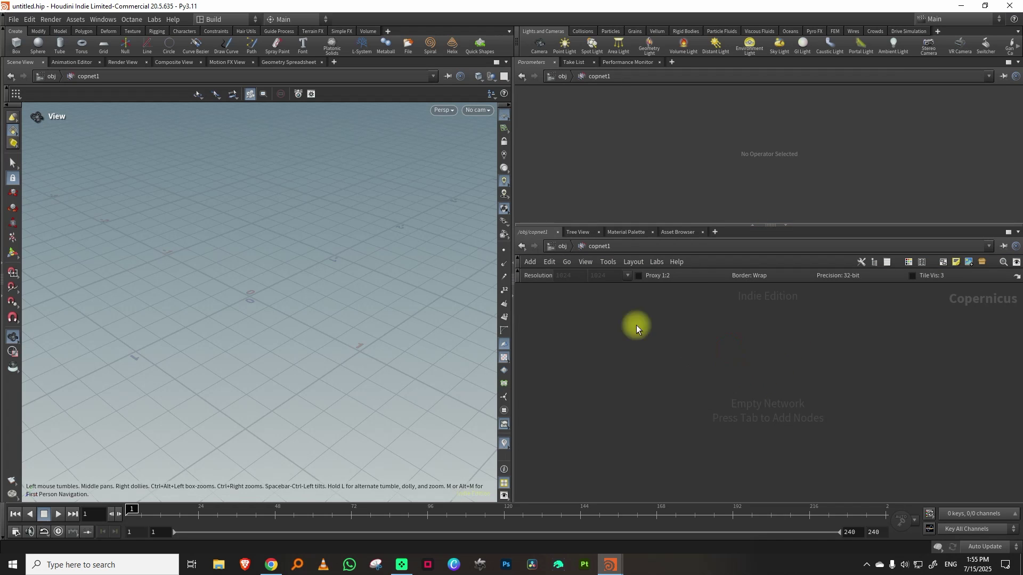
{"action": "left_click", "coordinate": [192, 63]}
Step: Copy the sdfshape1, sdftomono1 and tilepattern1 nodes from glitch.hiplc into the new scene's COP network and display sdfshape1
{"action": "mouse_move", "coordinate": [610, 564]}
{"action": "left_click", "coordinate": [571, 538]}
{"action": "left_click_drag", "start_coordinate": [632, 346], "coordinate": [490, 367]}
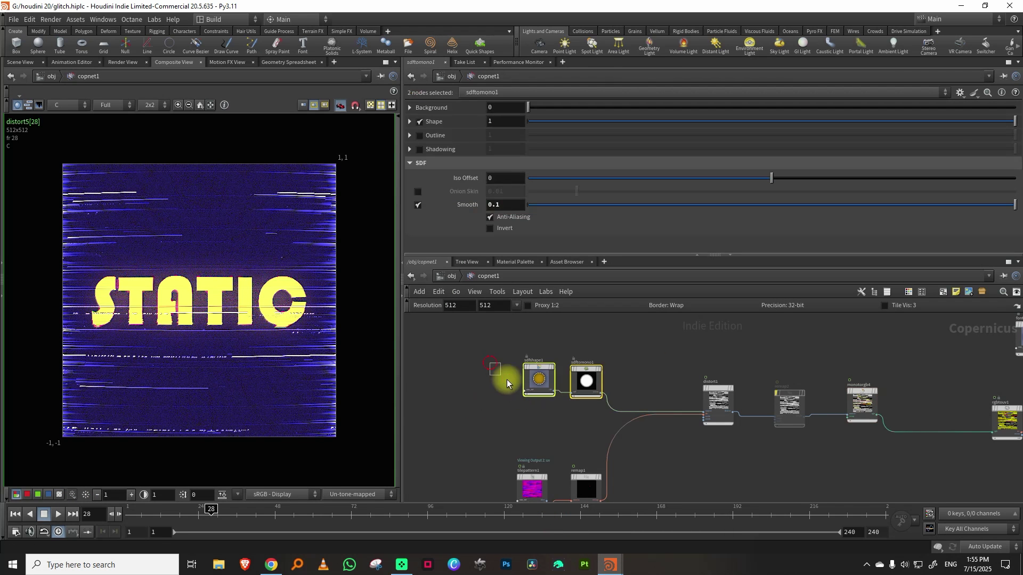
{"action": "left_click_drag", "start_coordinate": [542, 507], "coordinate": [541, 507], "text": "shift"}
{"action": "middle_click_drag", "start_coordinate": [645, 388], "coordinate": [625, 366]}
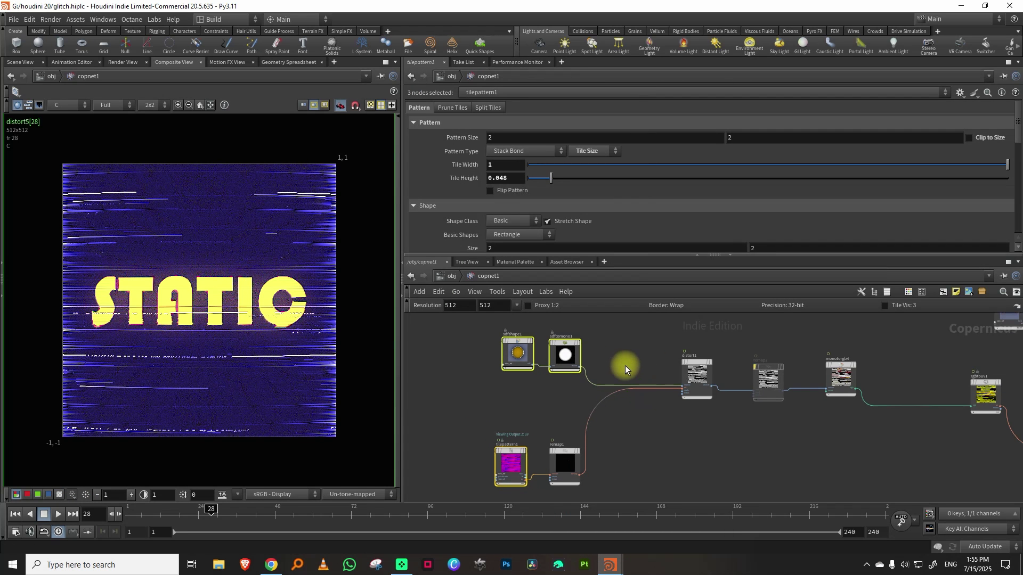
{"action": "key", "text": "ctrl+c"}
{"action": "mouse_move", "coordinate": [610, 567]}
{"action": "left_click", "coordinate": [653, 533]}
{"action": "key", "text": "ctrl+v"}
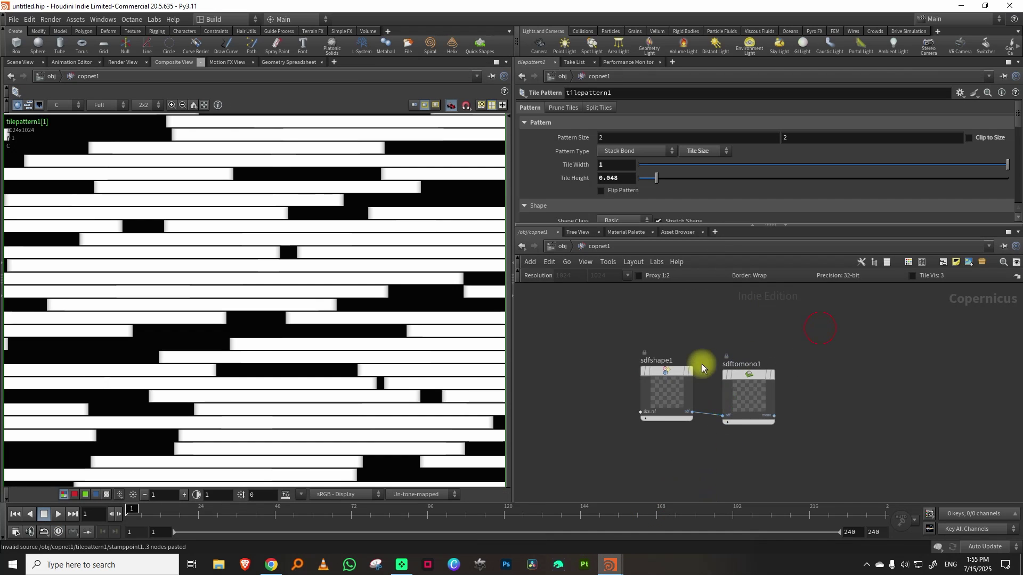
{"action": "left_click", "coordinate": [685, 375]}
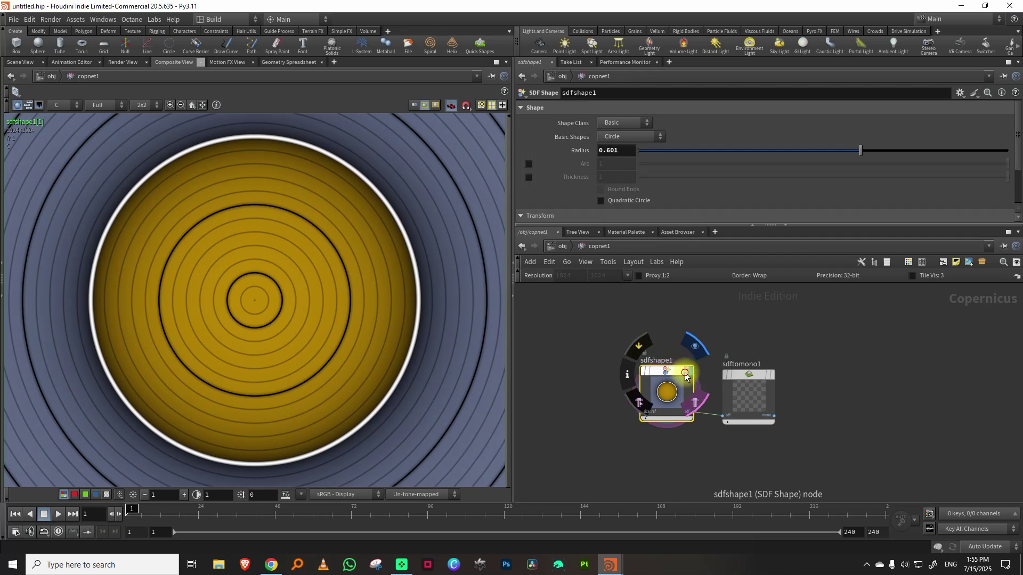
Step: Set the COP network's default resolution to 512^2 and go back inside it
{"action": "left_click", "coordinate": [566, 248]}
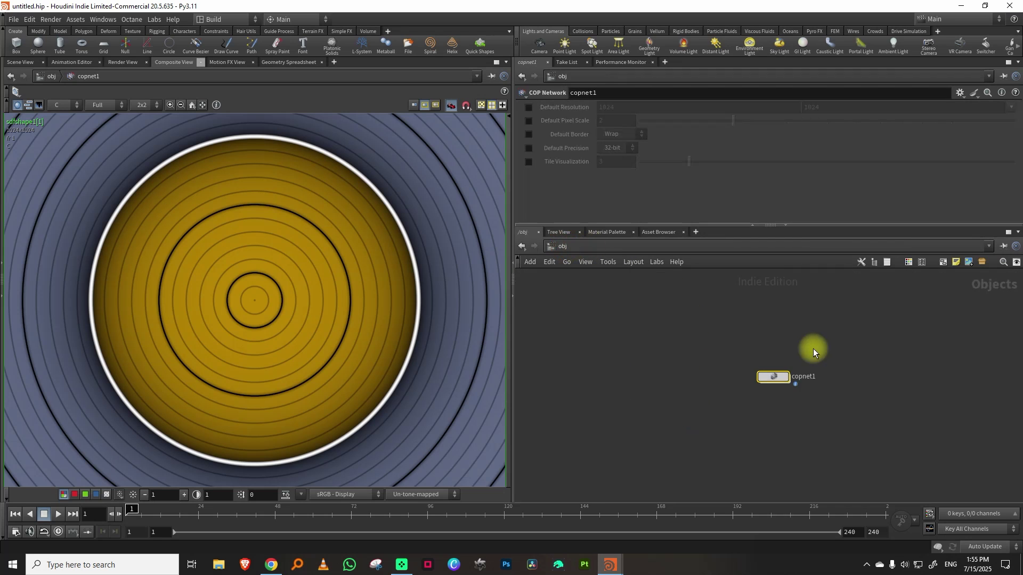
{"action": "left_click", "coordinate": [528, 107]}
{"action": "left_click", "coordinate": [1010, 107]}
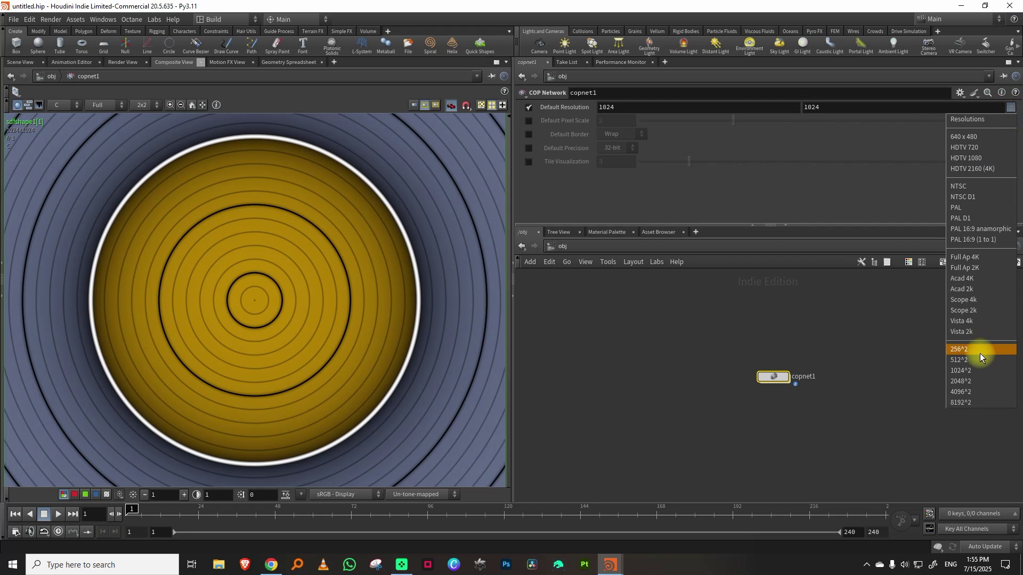
{"action": "left_click", "coordinate": [961, 360]}
{"action": "double_click", "coordinate": [782, 379]}
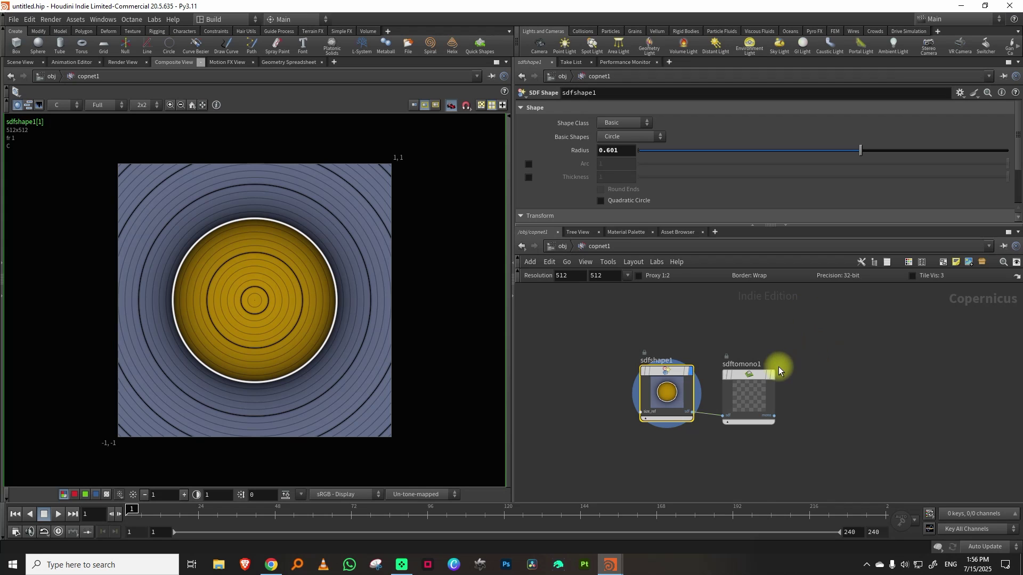
Step: Compare the outputs of the SDF Shape and SDF to Mono nodes, testing the SDF to Mono Smooth amount
{"action": "left_click", "coordinate": [763, 379]}
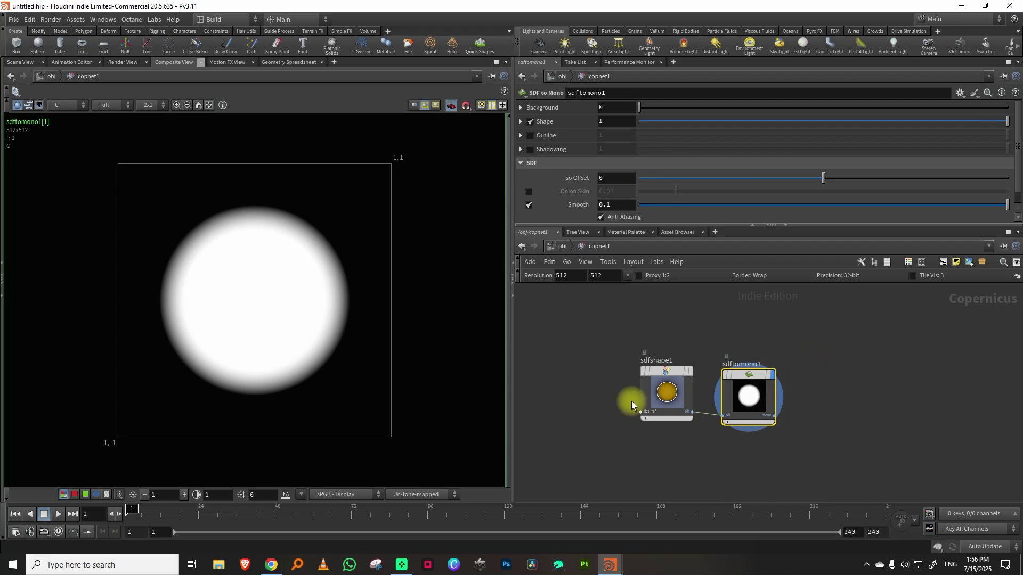
{"action": "left_click", "coordinate": [676, 372]}
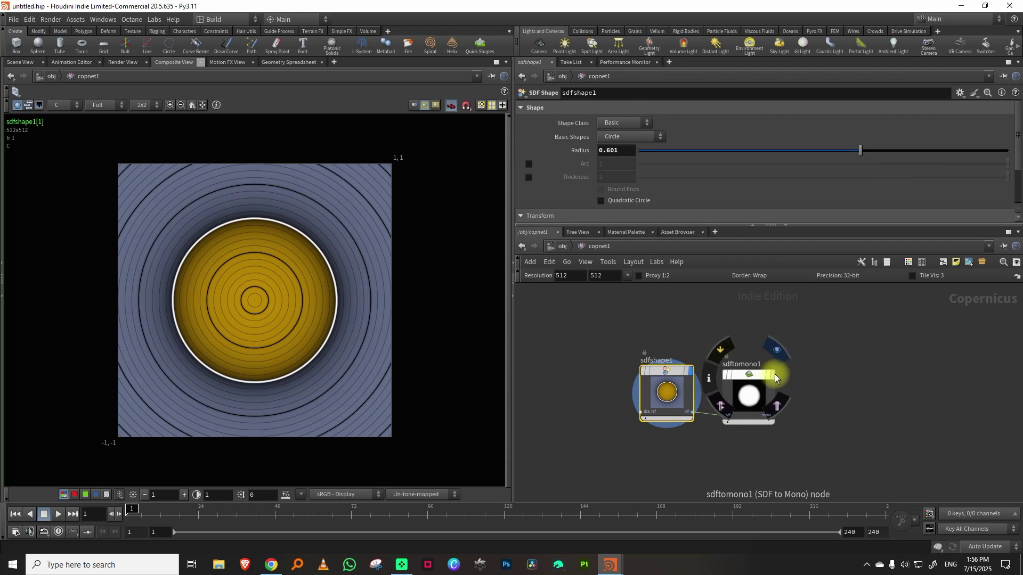
{"action": "left_click", "coordinate": [774, 374]}
{"action": "left_click_drag", "start_coordinate": [925, 203], "coordinate": [1012, 205]}
{"action": "scroll", "coordinate": [835, 376], "scroll_direction": "down", "scroll_amount": 2}
{"action": "scroll", "coordinate": [691, 423], "scroll_direction": "up", "scroll_amount": 3}
Step: View the copied tilepattern1 node, then add a new Tile Pattern node beside it and display its output
{"action": "left_click", "coordinate": [629, 401]}
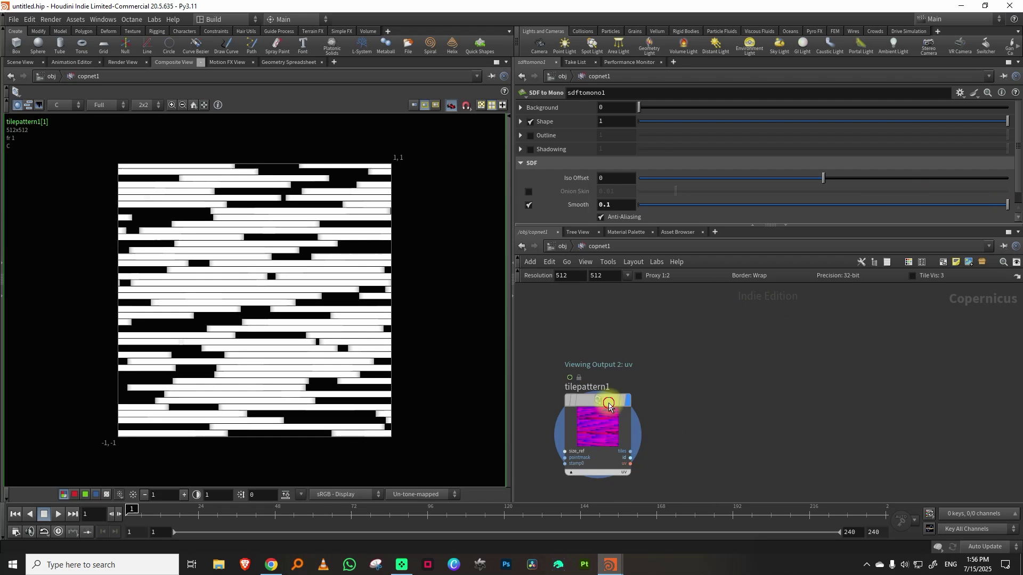
{"action": "left_click", "coordinate": [573, 434]}
{"action": "left_click", "coordinate": [693, 421]}
{"action": "key", "text": "Tab"}
{"action": "type", "text": "til"}
{"action": "left_click", "coordinate": [793, 356]}
{"action": "left_click", "coordinate": [778, 360]}
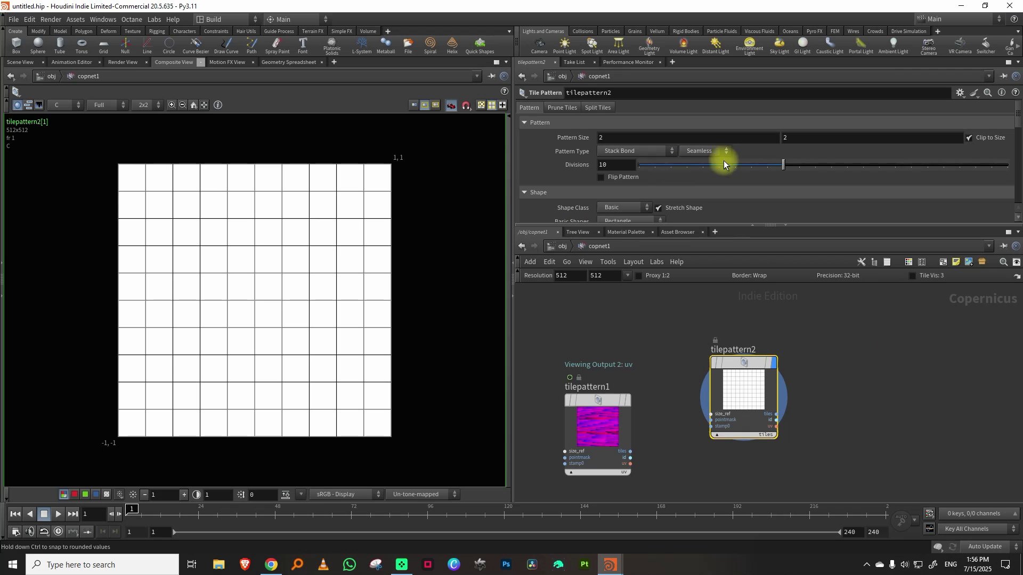
Step: Switch the new tile pattern's sizing to Tile Size with a tile width of 1 and a tile height of 0.05
{"action": "left_click", "coordinate": [705, 149]}
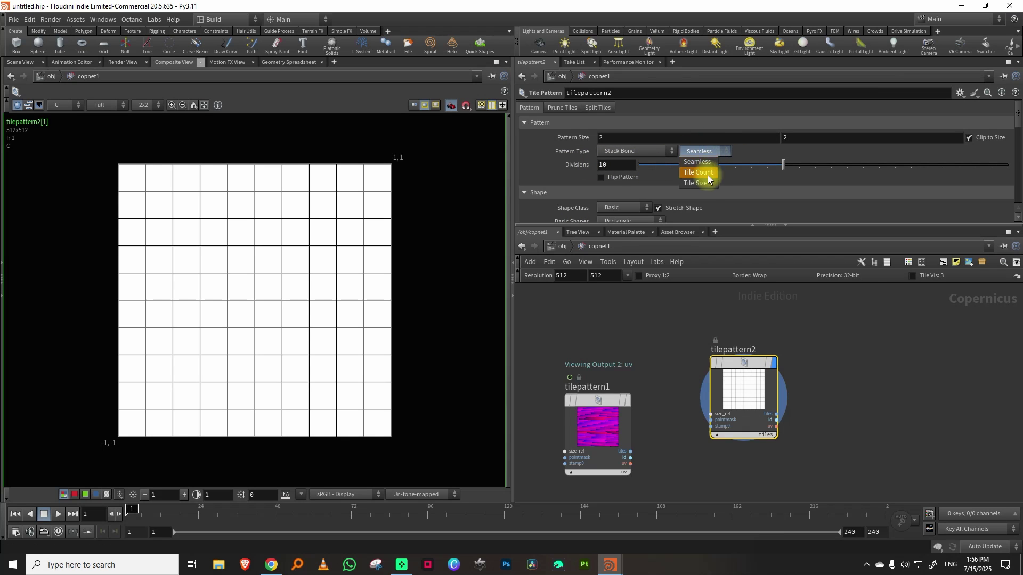
{"action": "left_click", "coordinate": [709, 184]}
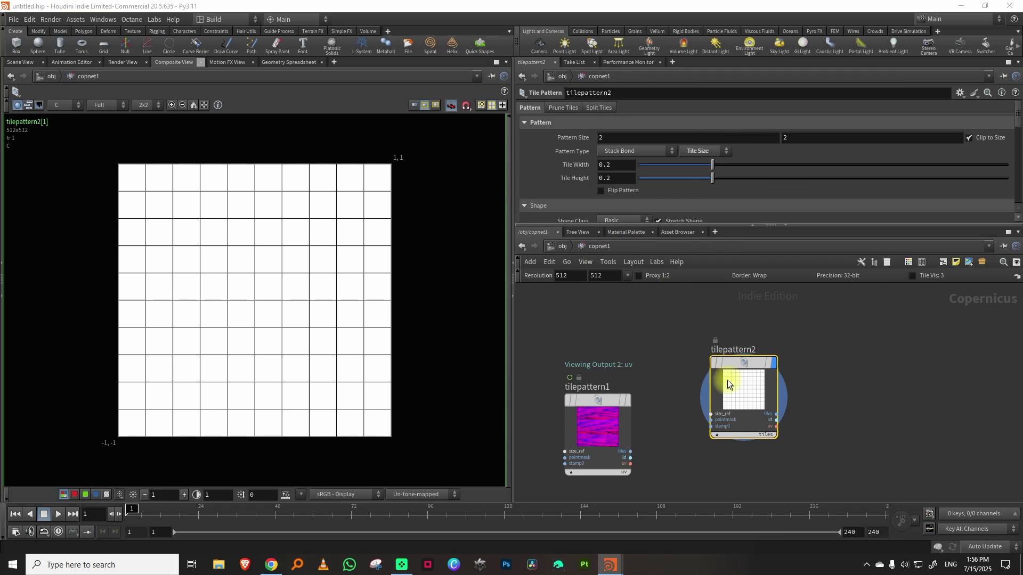
{"action": "left_click_drag", "start_coordinate": [729, 169], "coordinate": [1015, 163]}
{"action": "left_click", "coordinate": [650, 179]}
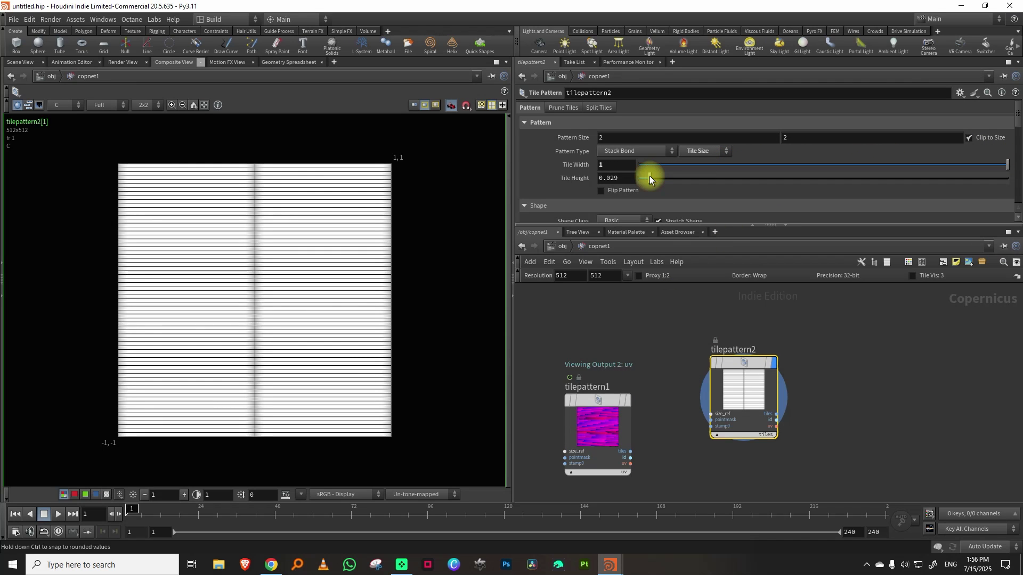
{"action": "left_click", "coordinate": [619, 180]}
{"action": "left_click_drag", "start_coordinate": [621, 181], "coordinate": [611, 178]}
{"action": "type", "text": "5"}
{"action": "key", "text": "Return"}
Step: Enlarge the parameter area and set the new tile pattern's Row Slide Offset to 1.2
{"action": "left_click_drag", "start_coordinate": [1018, 116], "coordinate": [1019, 141]}
{"action": "left_click_drag", "start_coordinate": [825, 228], "coordinate": [821, 311]}
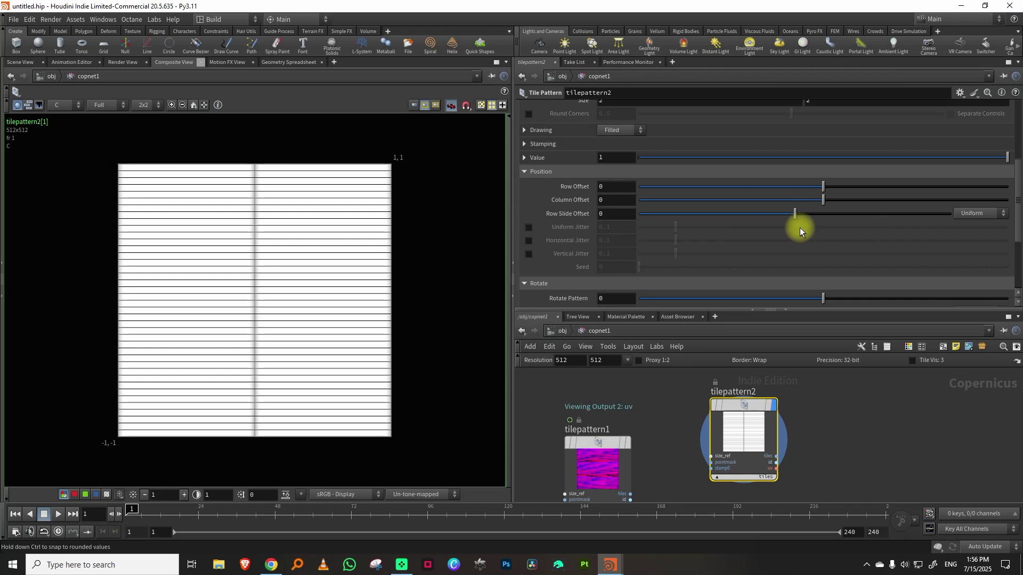
{"action": "mouse_move", "coordinate": [801, 213]}
{"action": "left_mouse_down"}
{"action": "mouse_move", "coordinate": [832, 209]}
{"action": "mouse_move", "coordinate": [822, 210]}
{"action": "left_mouse_up"}
{"action": "left_click", "coordinate": [619, 213]}
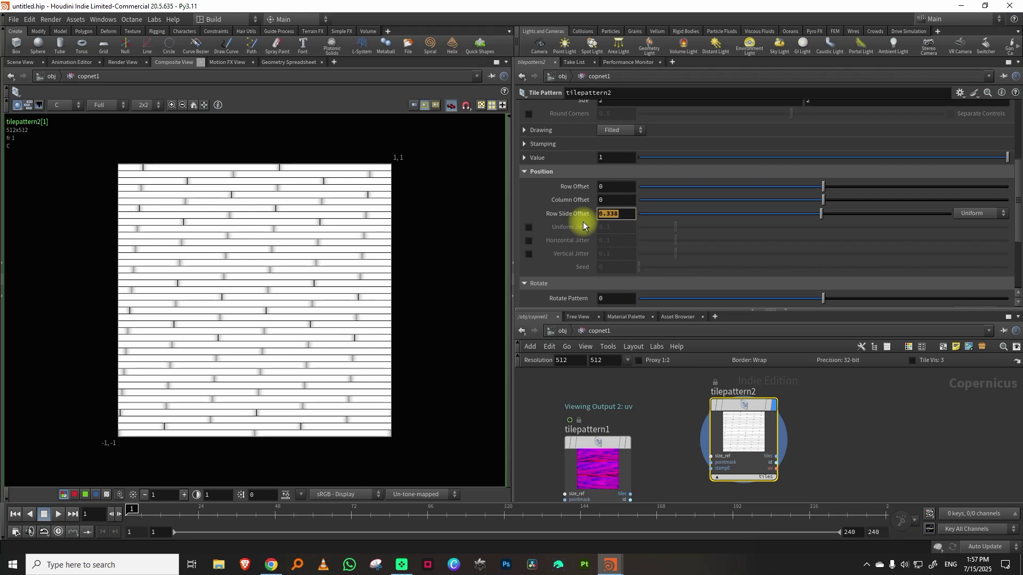
{"action": "key", "text": "Return"}
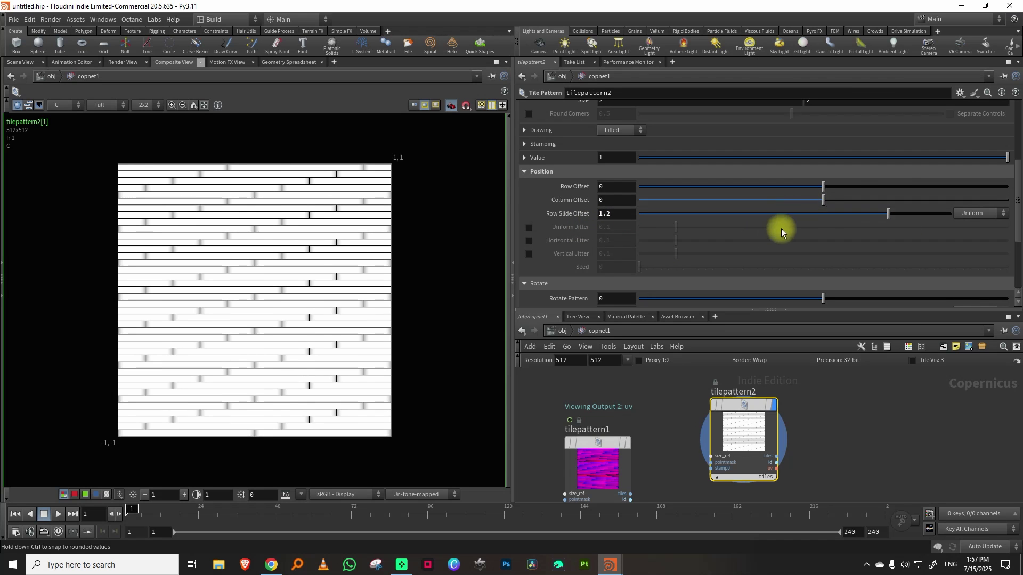
{"action": "mouse_move", "coordinate": [823, 200]}
{"action": "left_mouse_down"}
{"action": "mouse_move", "coordinate": [813, 200]}
{"action": "mouse_move", "coordinate": [837, 200]}
{"action": "mouse_move", "coordinate": [820, 201]}
{"action": "left_mouse_up"}
{"action": "key", "text": "ctrl+z"}
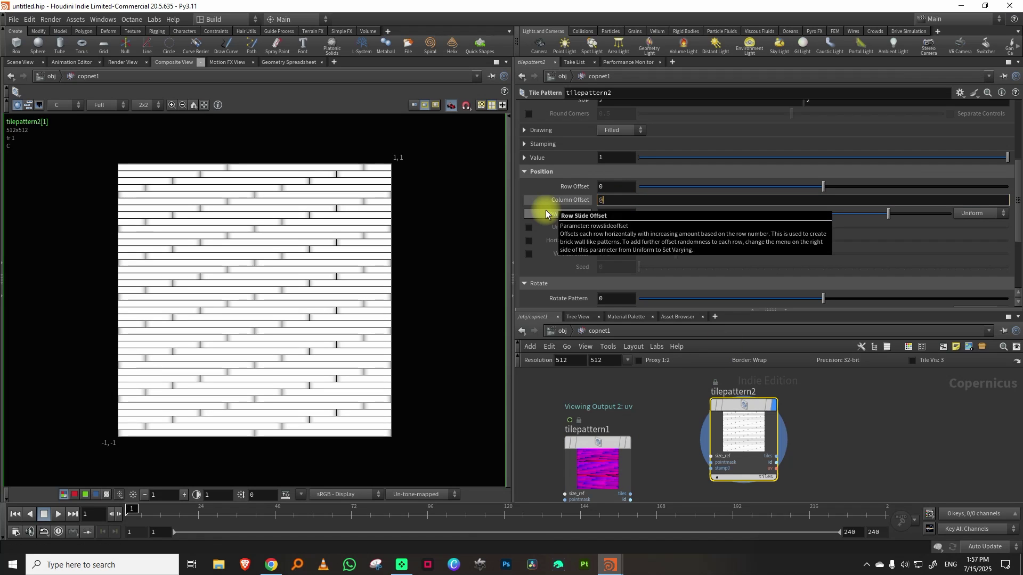
{"action": "key", "text": "Return"}
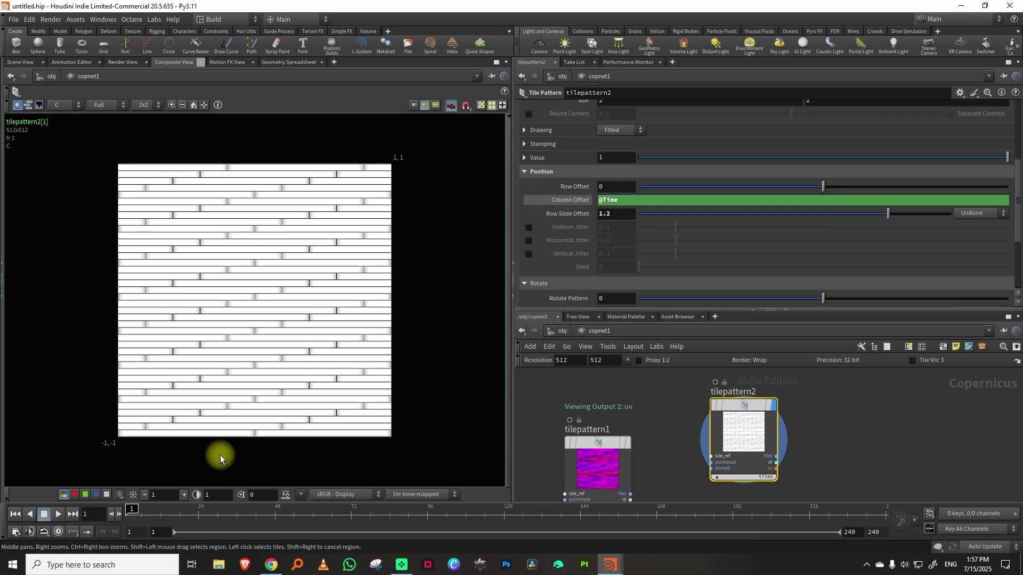
{"action": "left_click", "coordinate": [58, 514]}
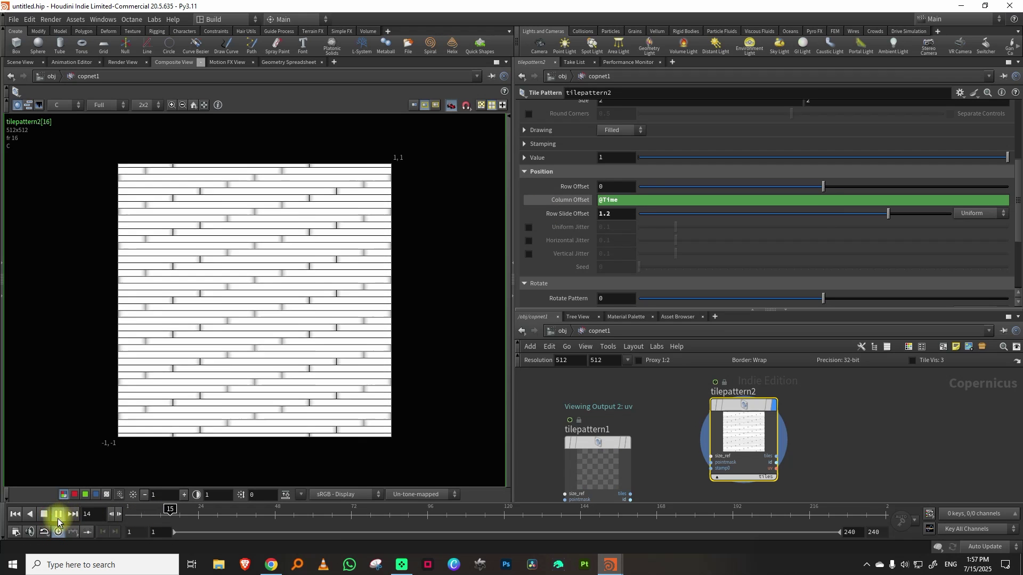
{"action": "left_click", "coordinate": [45, 514]}
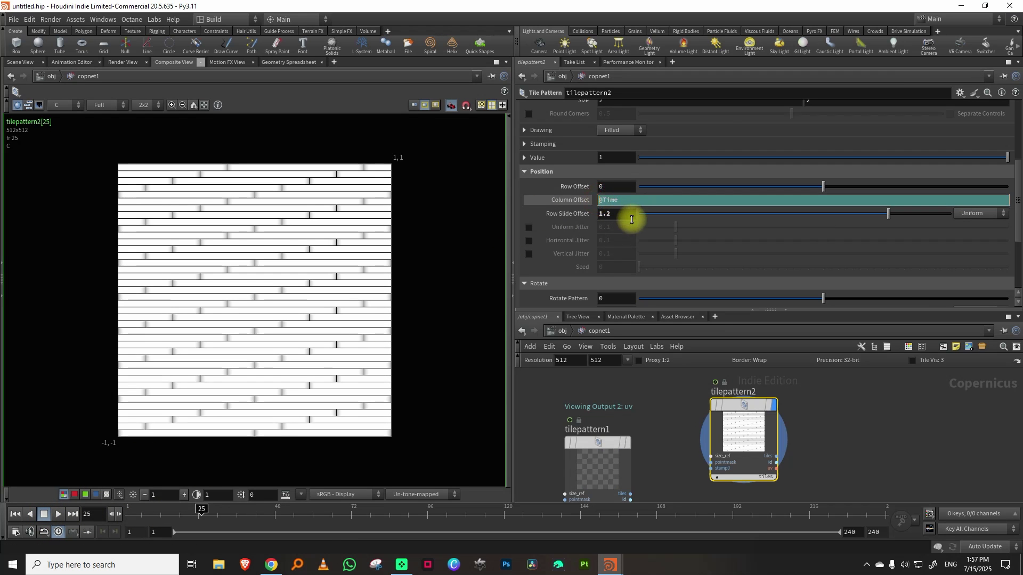
{"action": "left_click", "coordinate": [58, 514]}
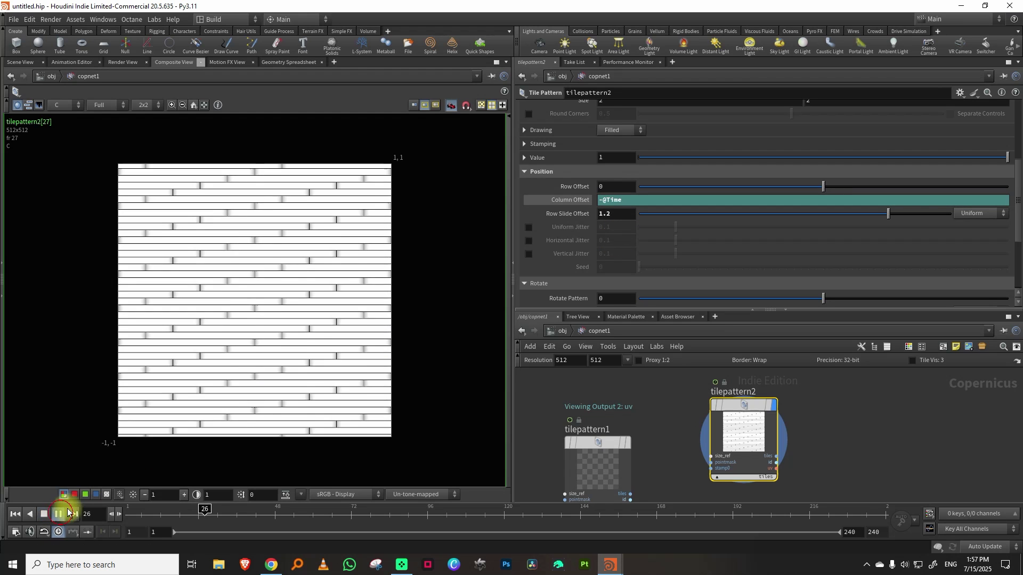
{"action": "key", "text": "ctrl+Up"}
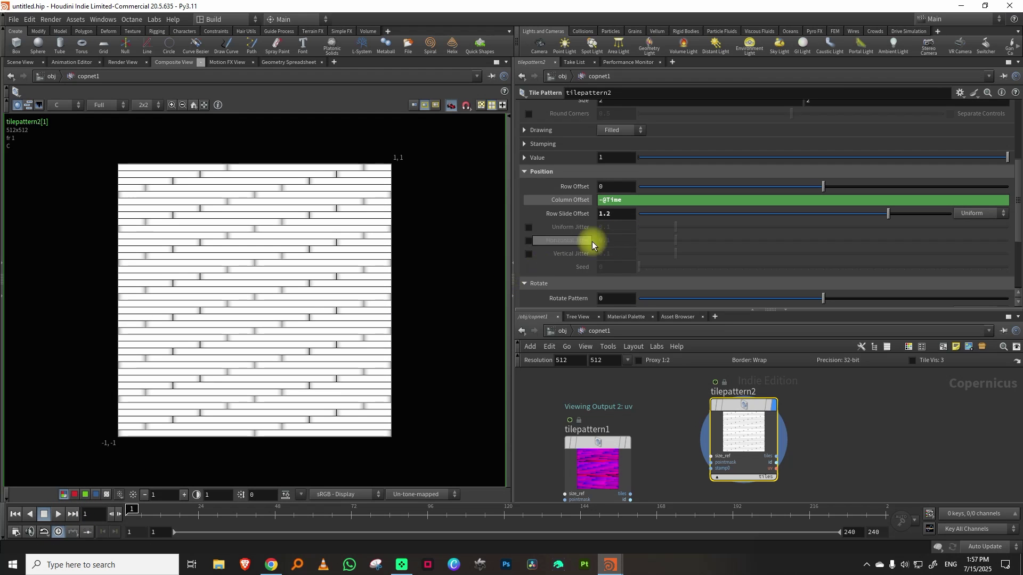
Step: Enable Horizontal Jitter at 1 on the tile pattern, preview the animation, and set the jitter Seed to 1
{"action": "left_click", "coordinate": [529, 241]}
{"action": "left_click_drag", "start_coordinate": [700, 247], "coordinate": [1017, 239]}
{"action": "left_click", "coordinate": [57, 514]}
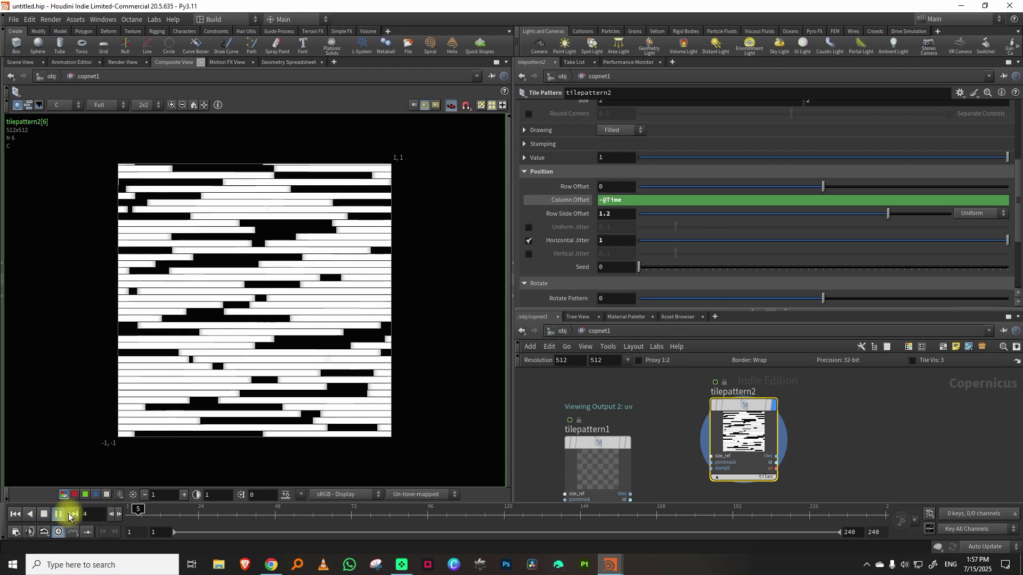
{"action": "key", "text": "ctrl+Up"}
{"action": "scroll", "coordinate": [880, 181], "scroll_direction": "down", "scroll_amount": 3}
{"action": "mouse_move", "coordinate": [645, 155]}
{"action": "left_mouse_down"}
{"action": "mouse_move", "coordinate": [662, 149]}
{"action": "mouse_move", "coordinate": [643, 158]}
{"action": "left_mouse_up"}
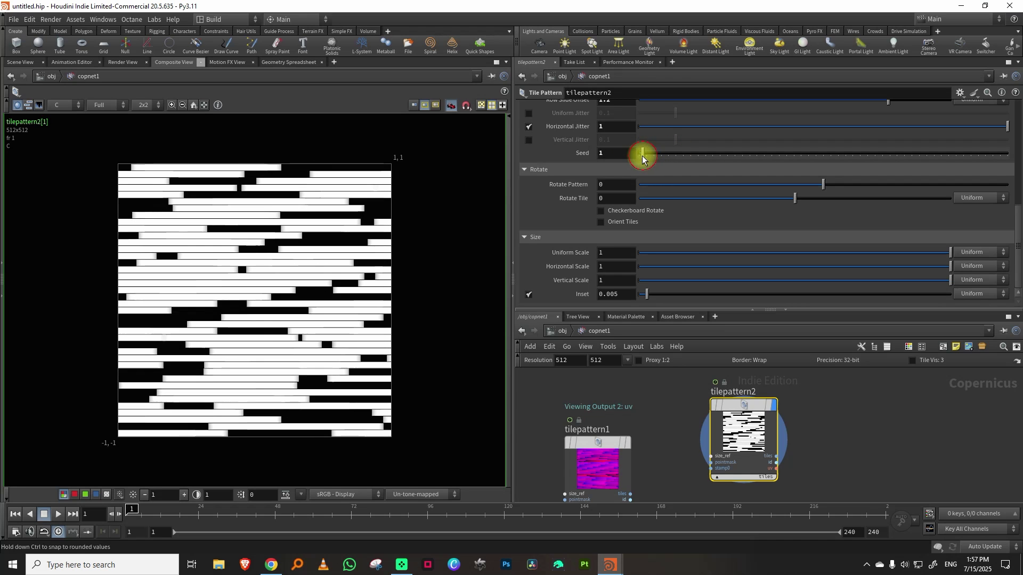
Step: Enlarge the network area, frame all nodes, and delete the old tilepattern1 node
{"action": "left_click_drag", "start_coordinate": [1017, 219], "coordinate": [1017, 80]}
{"action": "left_click_drag", "start_coordinate": [874, 312], "coordinate": [852, 228]}
{"action": "key", "text": "h"}
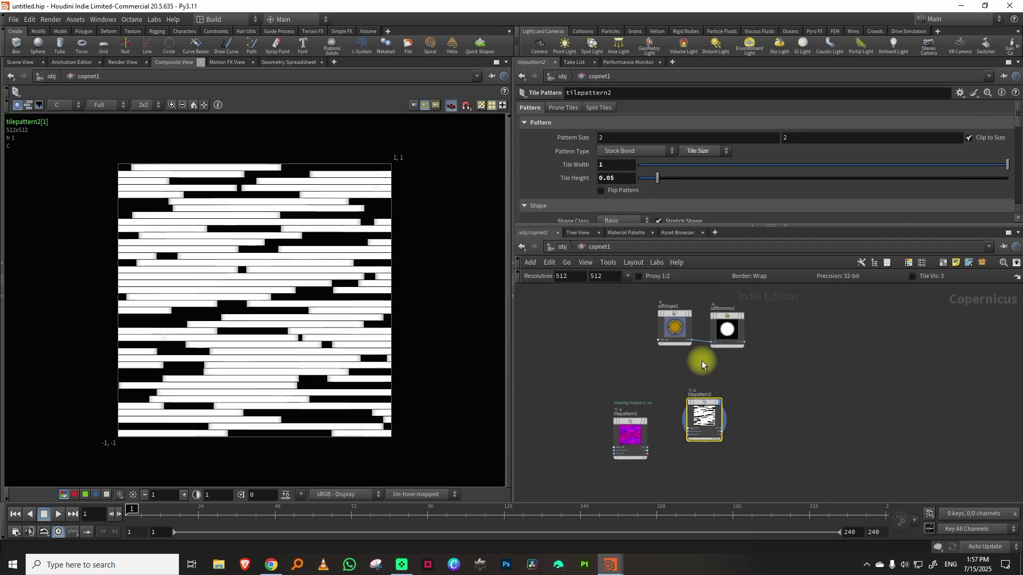
{"action": "left_click", "coordinate": [639, 436]}
{"action": "key", "text": "Delete"}
{"action": "scroll", "coordinate": [768, 358], "scroll_direction": "up", "scroll_amount": 3}
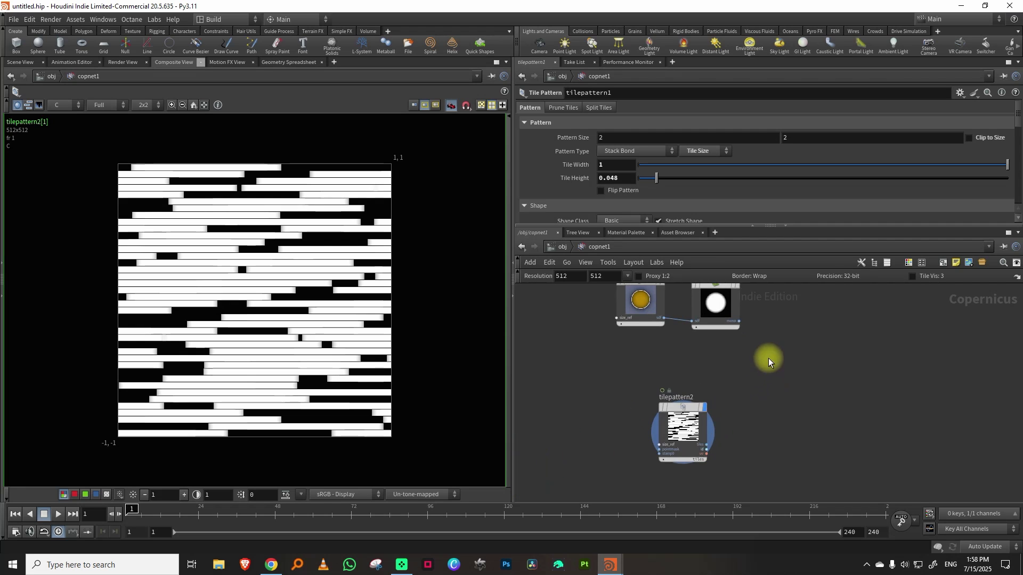
Step: Switch the tilepattern2 node's preview to its uv output and inspect the uv layer in the Composite View
{"action": "left_click", "coordinate": [695, 418]}
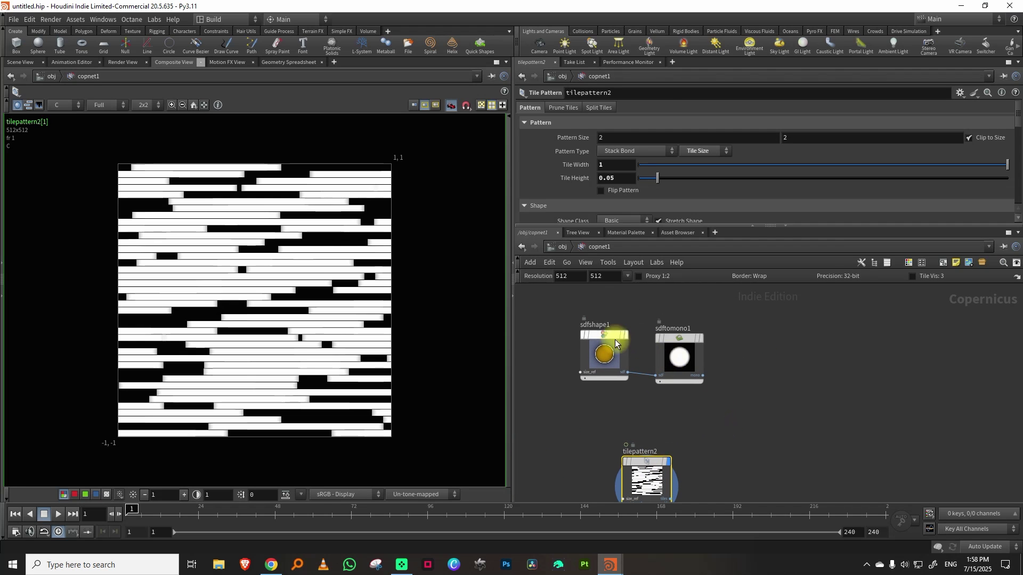
{"action": "scroll", "coordinate": [709, 421], "scroll_direction": "up", "scroll_amount": 2}
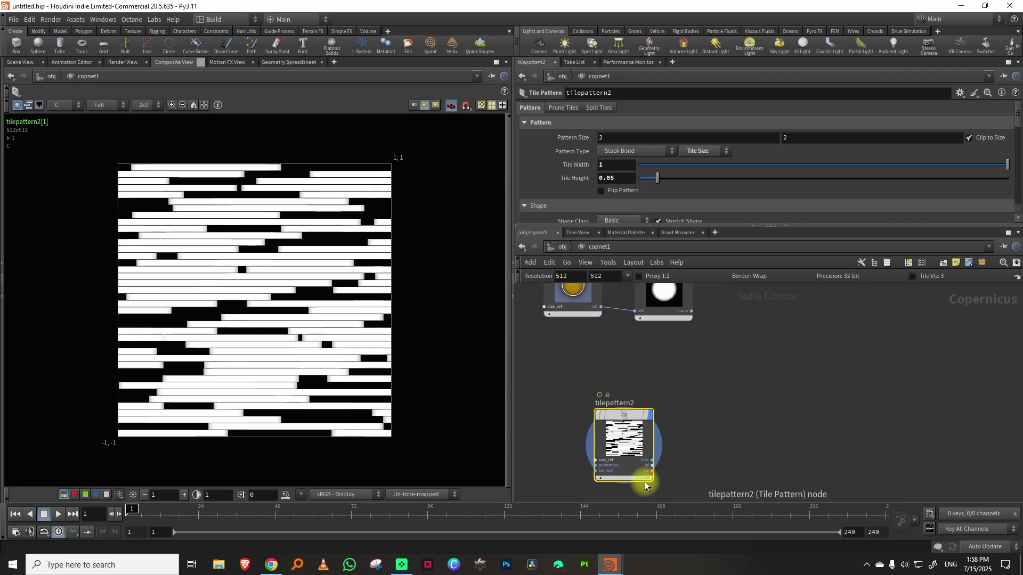
{"action": "scroll", "coordinate": [666, 472], "scroll_direction": "up", "scroll_amount": 3}
{"action": "left_click", "coordinate": [651, 499]}
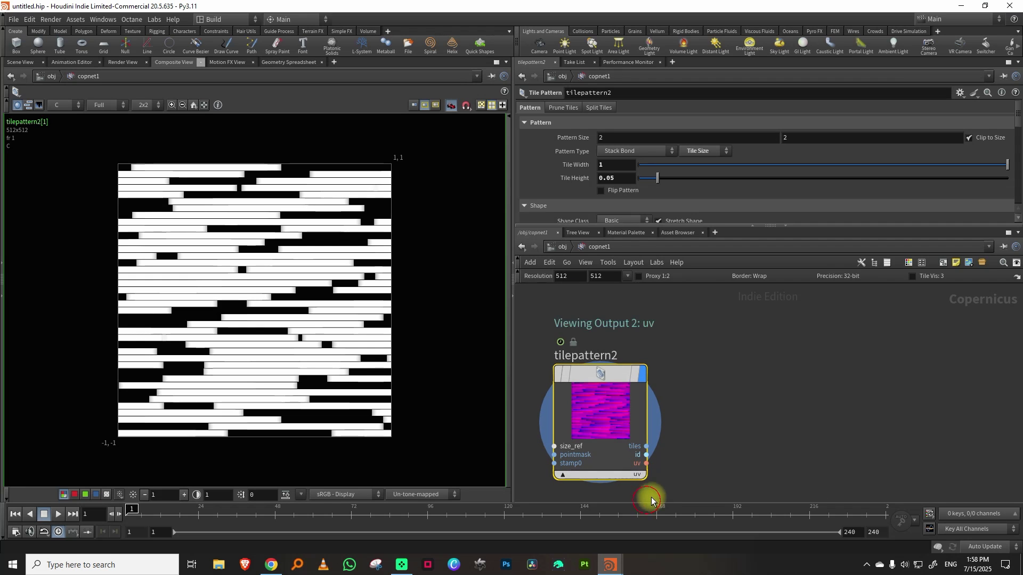
{"action": "left_click", "coordinate": [67, 105]}
{"action": "left_click", "coordinate": [65, 150]}
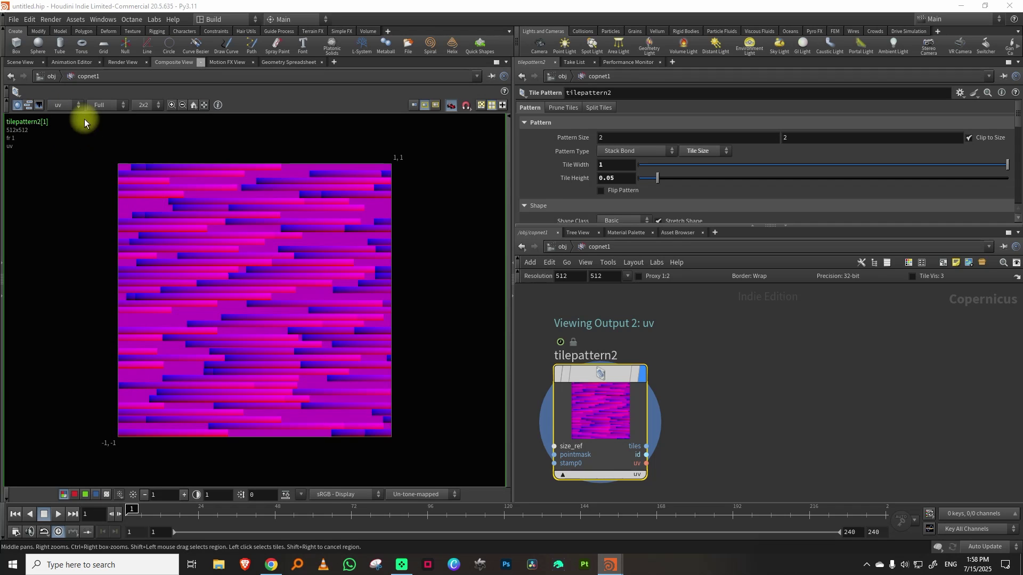
{"action": "scroll", "coordinate": [750, 413], "scroll_direction": "down", "scroll_amount": 5}
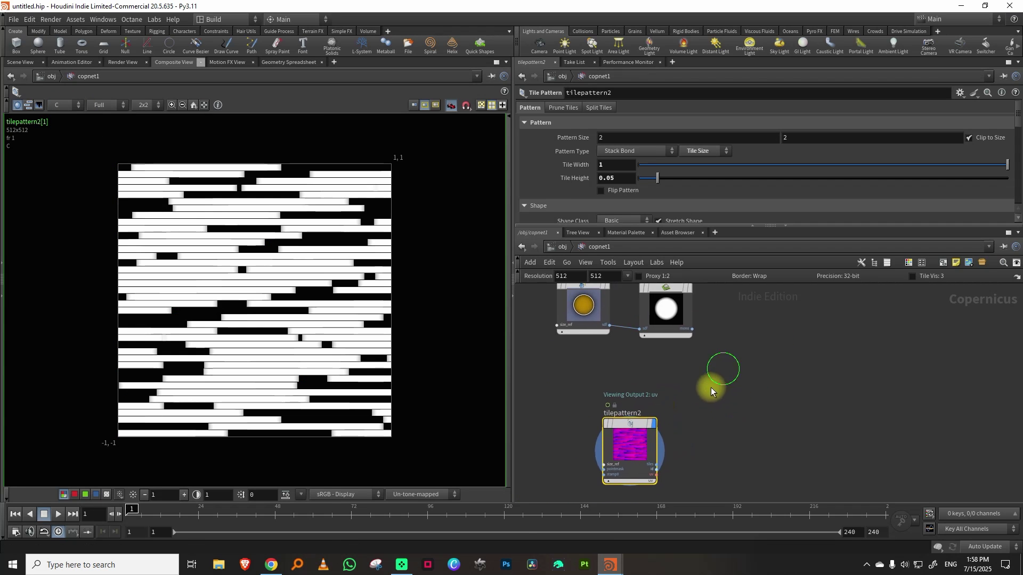
Step: Add a Distort node and connect the sdftomono1 output to its source input
{"action": "key", "text": "Tab"}
{"action": "key", "text": "Tab"}
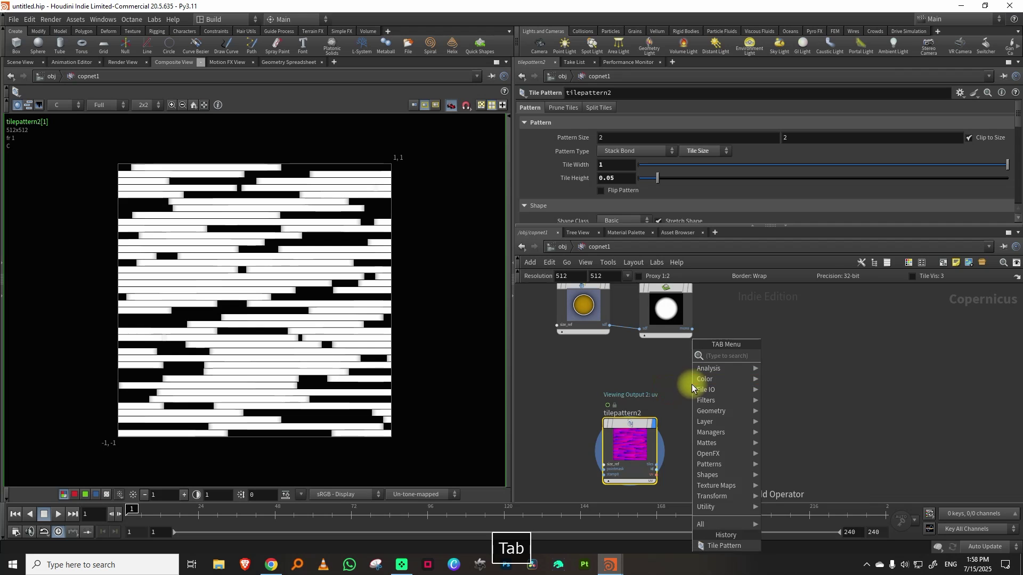
{"action": "mouse_move", "coordinate": [697, 388]}
{"action": "left_click", "coordinate": [788, 356]}
{"action": "left_click_drag", "start_coordinate": [691, 330], "coordinate": [813, 383]}
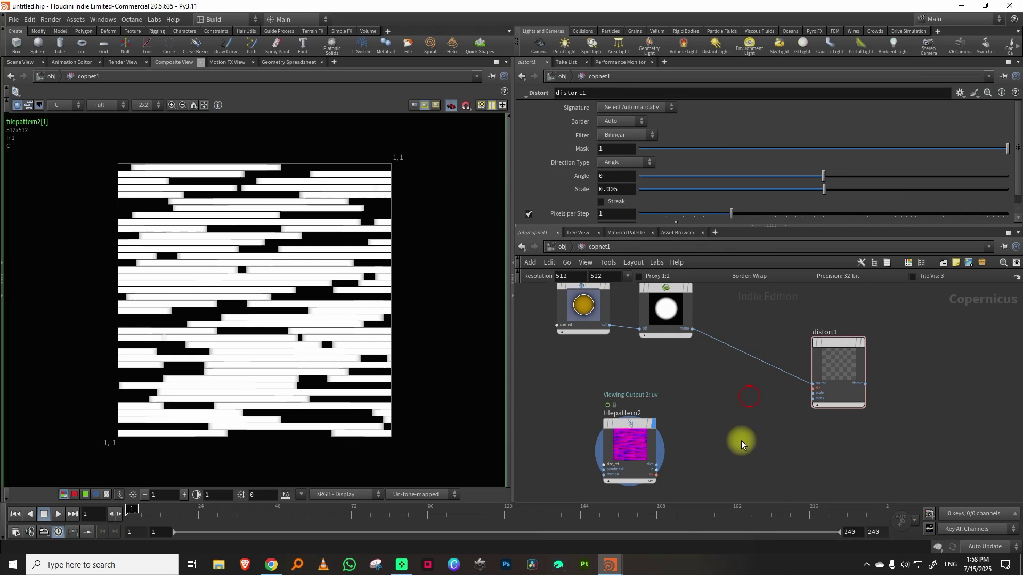
Step: Connect tilepattern2's uv output to the Distort node's direction input and display the Distort node
{"action": "left_click", "coordinate": [657, 474]}
{"action": "left_click", "coordinate": [813, 388]}
{"action": "left_click", "coordinate": [863, 345]}
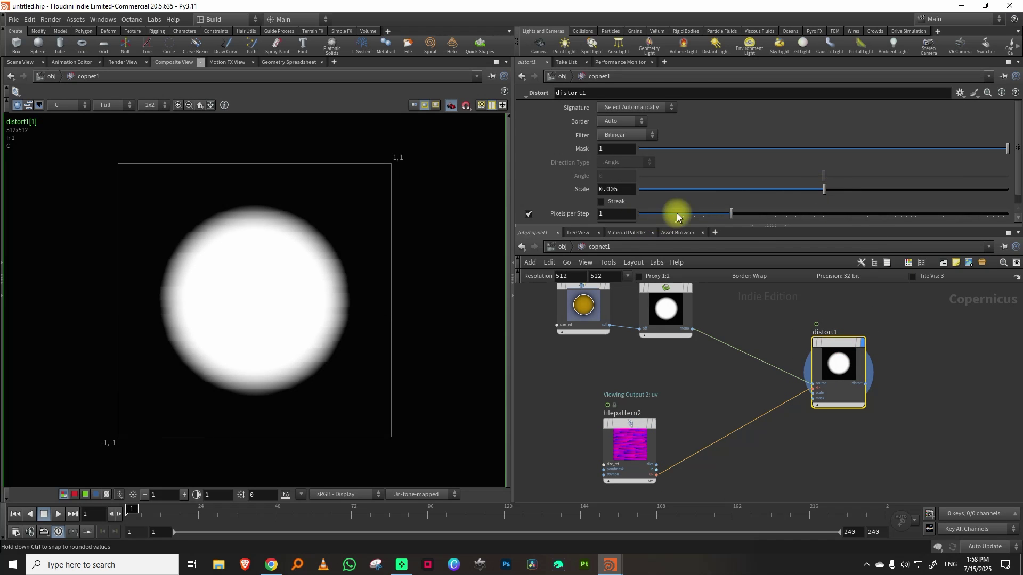
Step: Set the Distort node's Pixels per Step to 0.52789 and Scale to 0.4, then preview the animation
{"action": "left_click", "coordinate": [709, 214]}
{"action": "left_click_drag", "start_coordinate": [706, 215], "coordinate": [705, 215]}
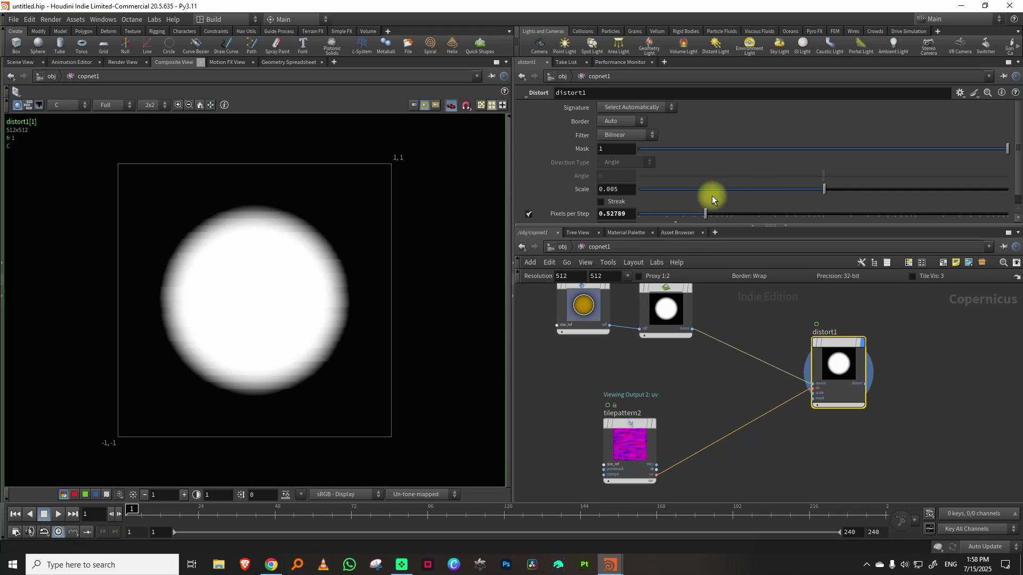
{"action": "type", "text": "4"}
{"action": "key", "text": "Return"}
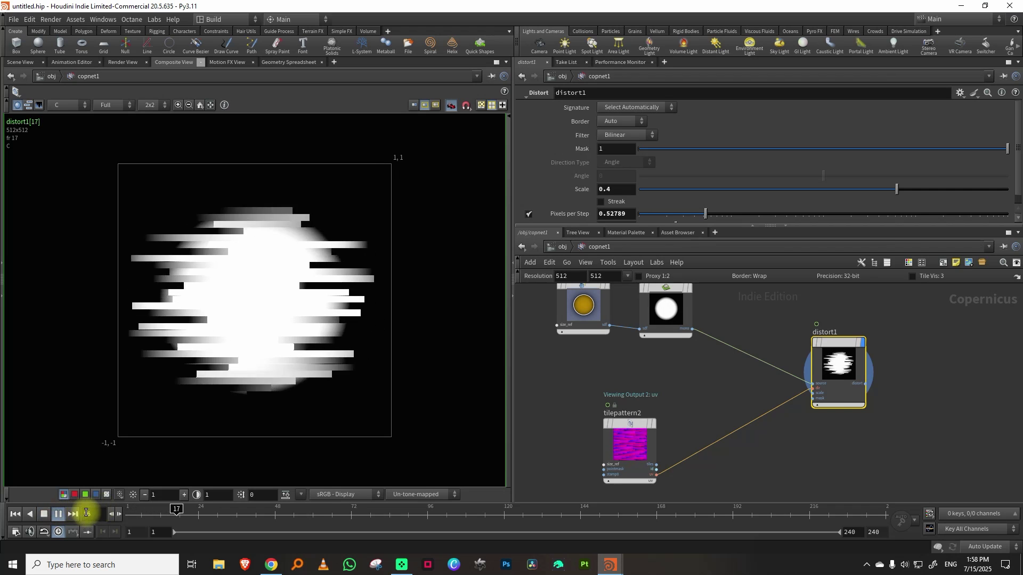
Step: Insert a Remap node on the wire between tilepattern2 and distort1, and line tilepattern2 up beside it
{"action": "key", "text": "l"}
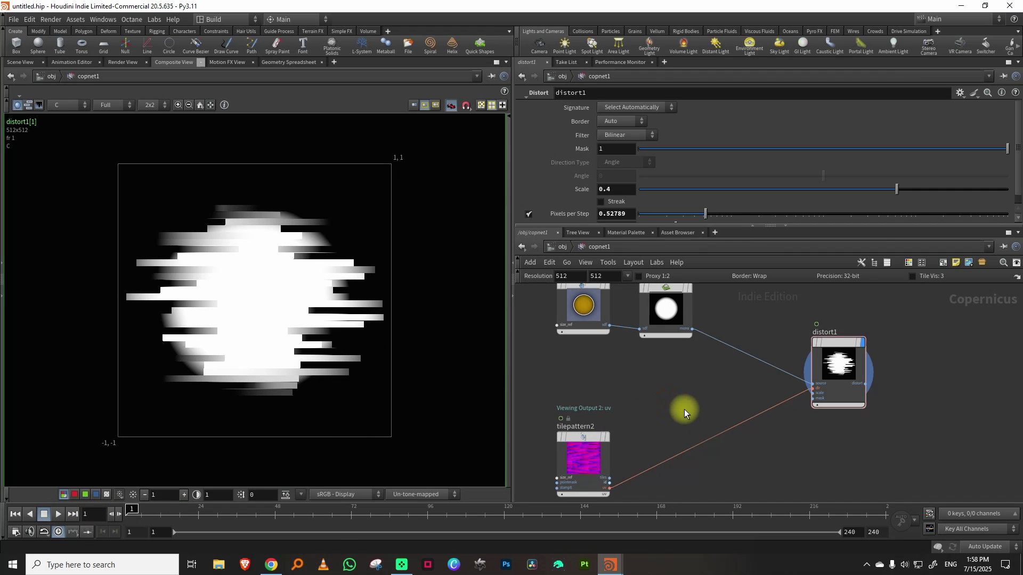
{"action": "key", "text": "Tab"}
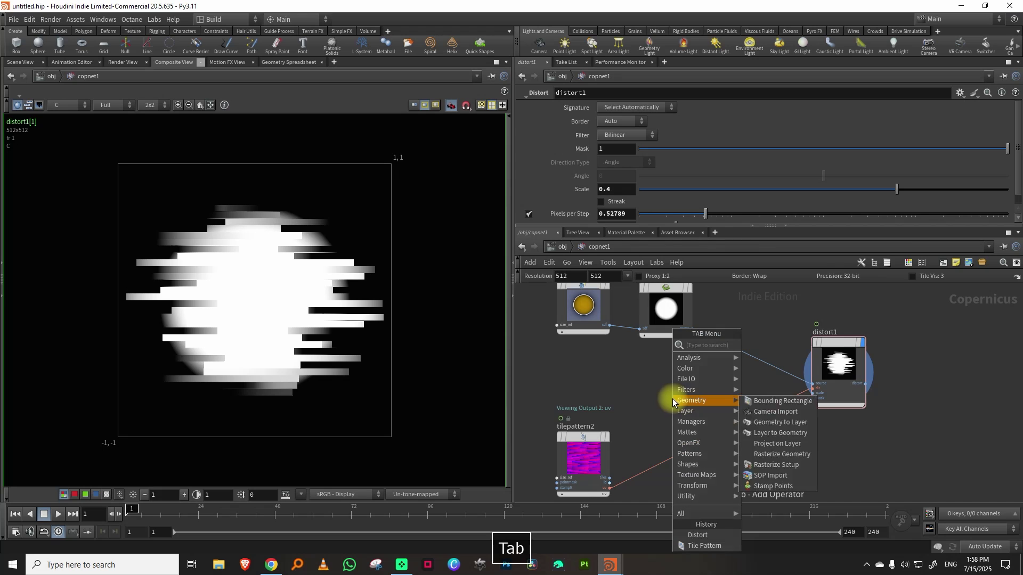
{"action": "type", "text": "re"}
{"action": "left_click", "coordinate": [759, 344]}
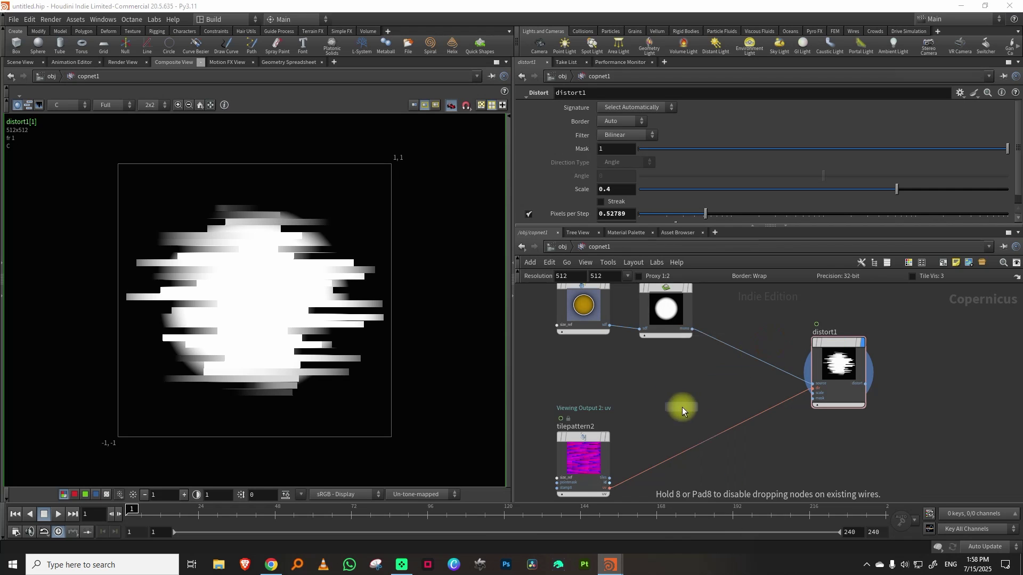
{"action": "left_click", "coordinate": [681, 409]}
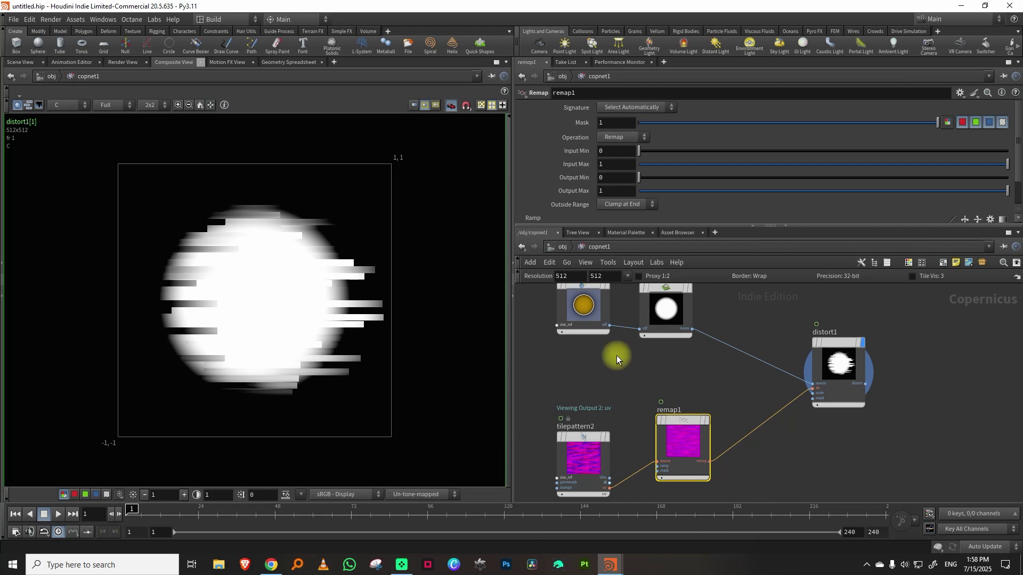
{"action": "mouse_move", "coordinate": [587, 449]}
{"action": "left_mouse_down"}
{"action": "mouse_move", "coordinate": [580, 421]}
{"action": "mouse_move", "coordinate": [582, 433]}
{"action": "left_mouse_up"}
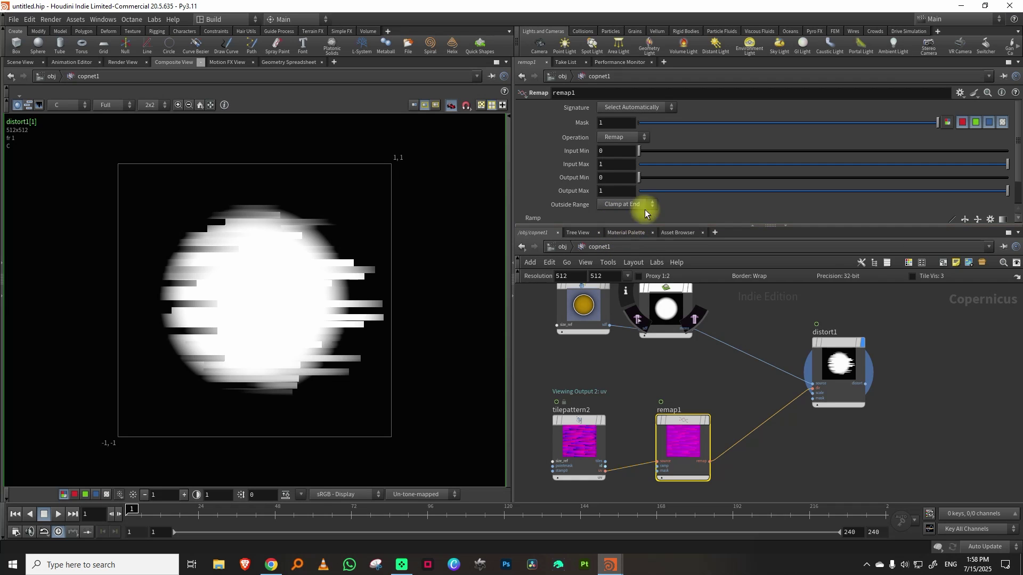
Step: Set the Remap node's Outside Range to Extend
{"action": "left_click", "coordinate": [620, 205]}
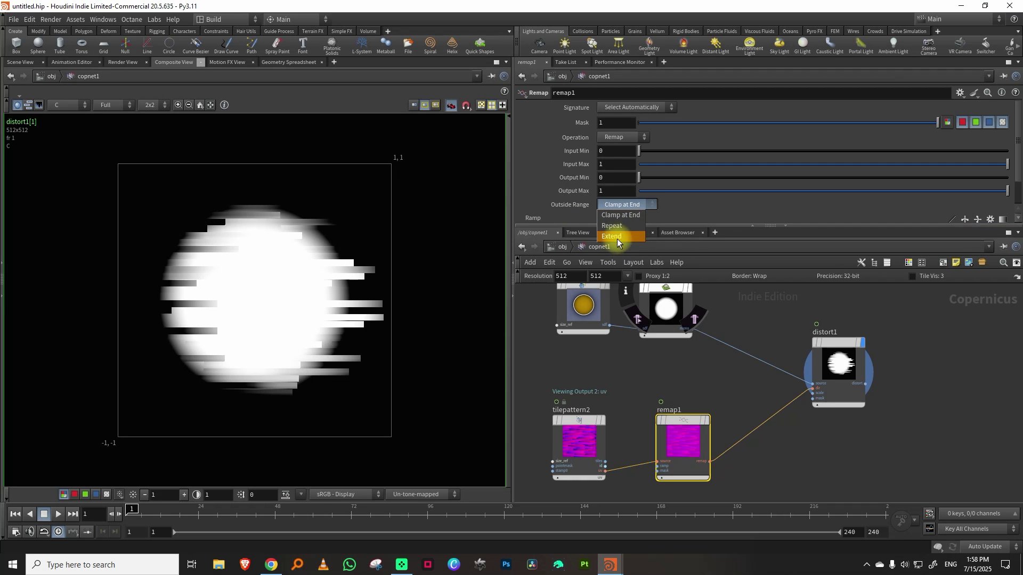
{"action": "left_click", "coordinate": [617, 237]}
{"action": "left_click", "coordinate": [663, 397]}
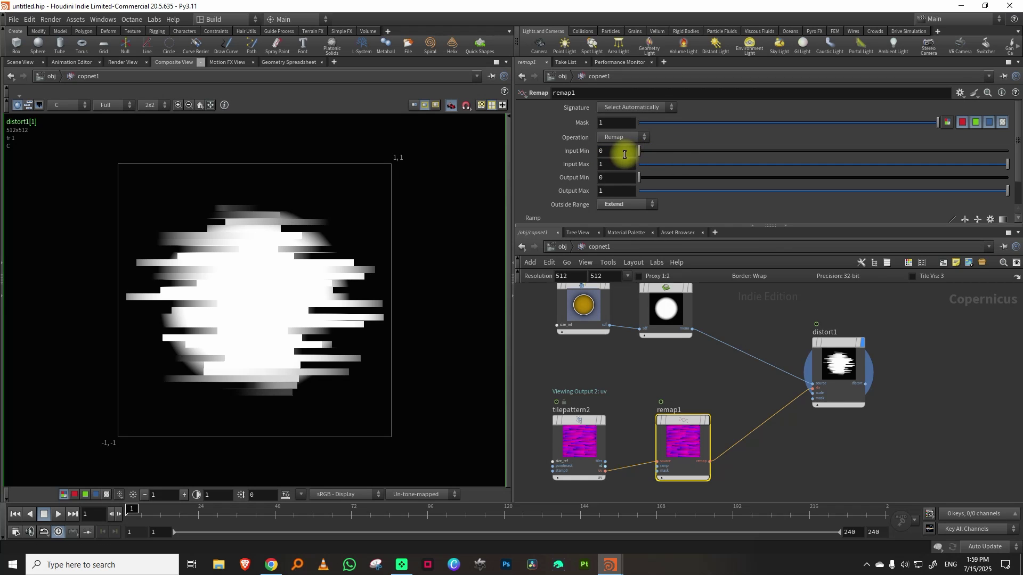
Step: Try Remap Input Min values of 0.855 and 0.971, playing back the distortion after each change
{"action": "left_click_drag", "start_coordinate": [655, 152], "coordinate": [955, 152]}
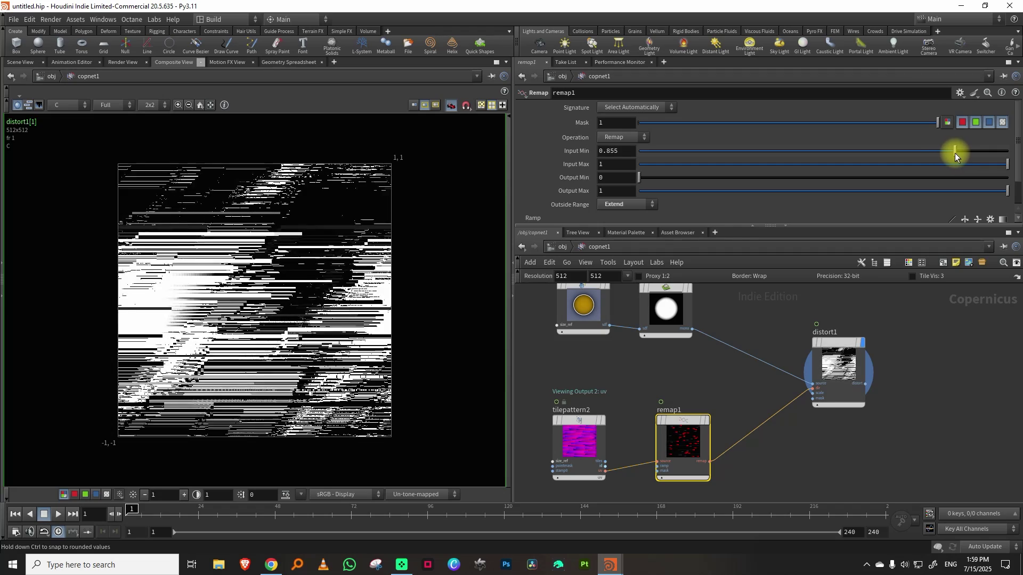
{"action": "left_click", "coordinate": [58, 514]}
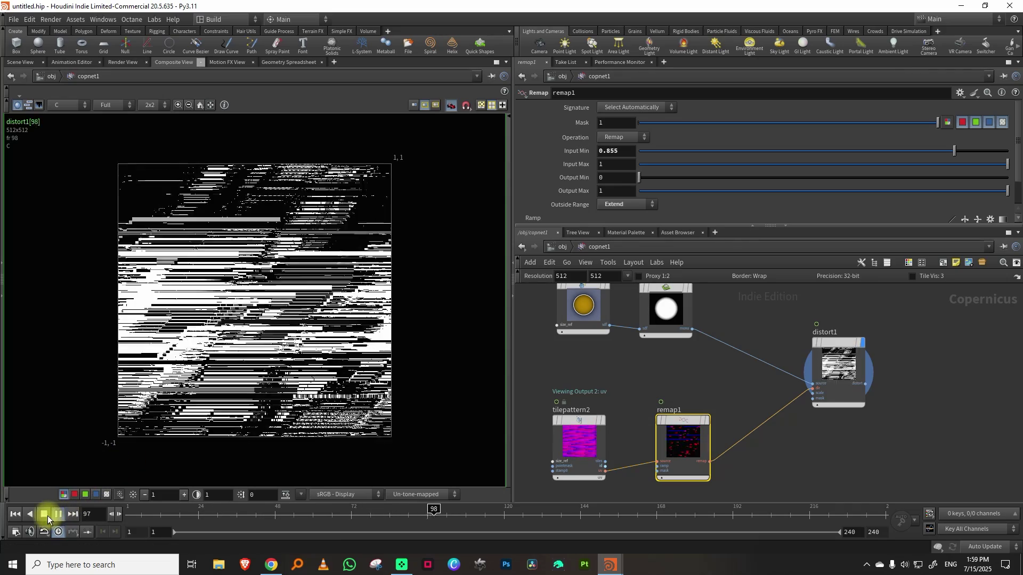
{"action": "left_click", "coordinate": [45, 514]}
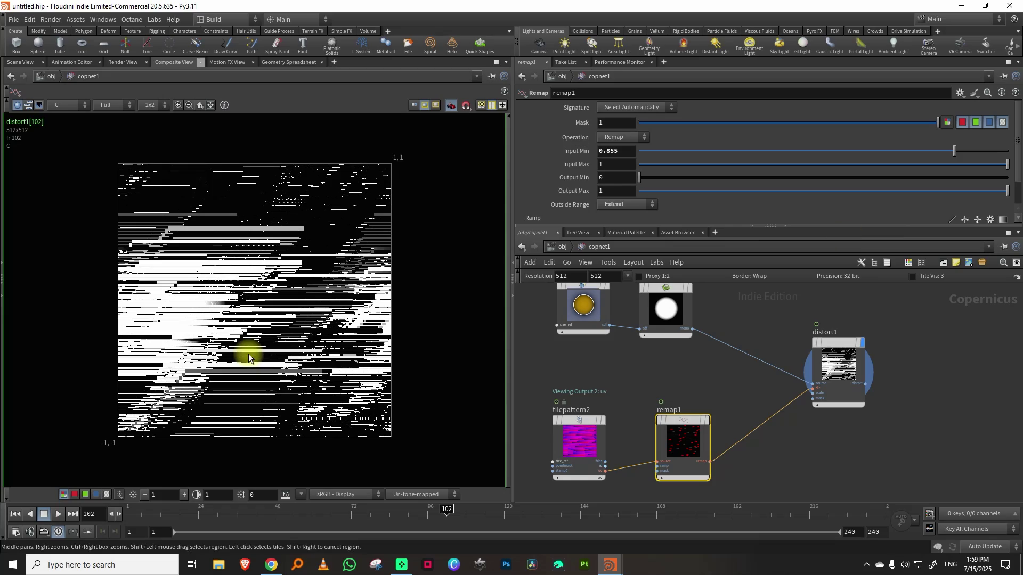
{"action": "left_click_drag", "start_coordinate": [967, 155], "coordinate": [998, 153]}
{"action": "left_click", "coordinate": [58, 514]}
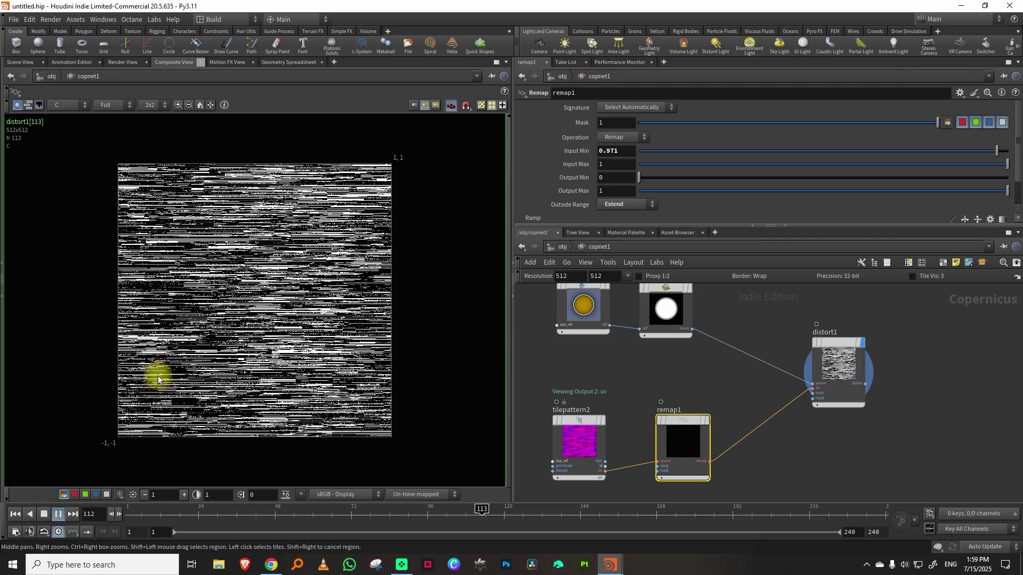
{"action": "left_click", "coordinate": [133, 514]}
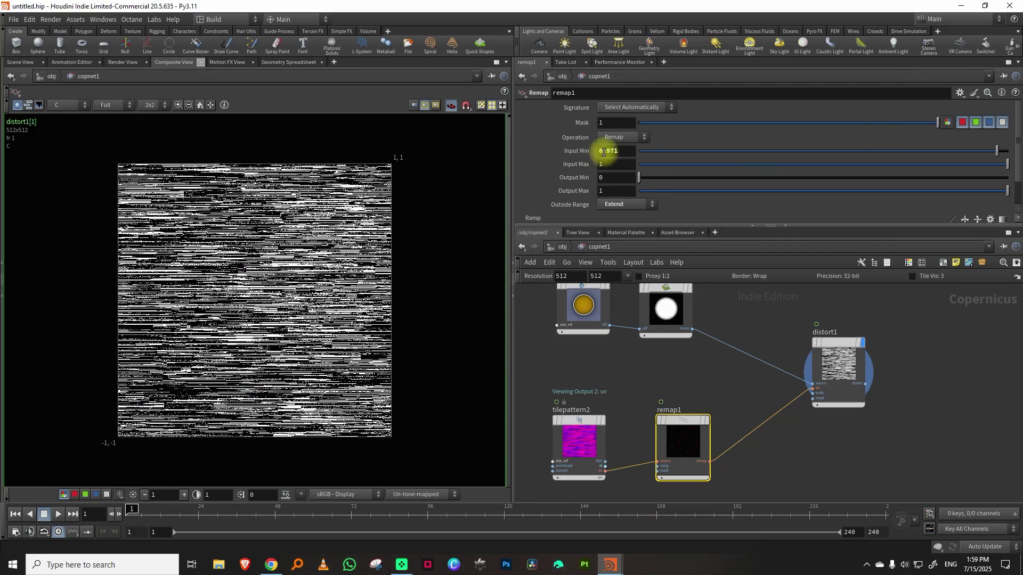
Step: Set the Remap node's Input Min to 0.99 and play back the resulting glitch animation
{"action": "left_click_drag", "start_coordinate": [611, 154], "coordinate": [630, 150]}
{"action": "type", "text": "9"}
{"action": "key", "text": "Return"}
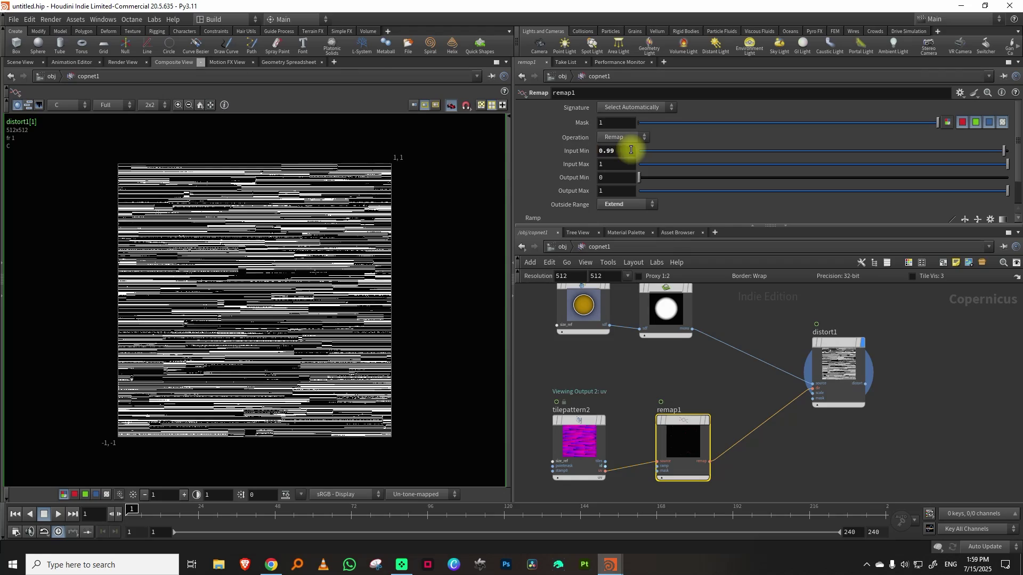
{"action": "left_click", "coordinate": [58, 514]}
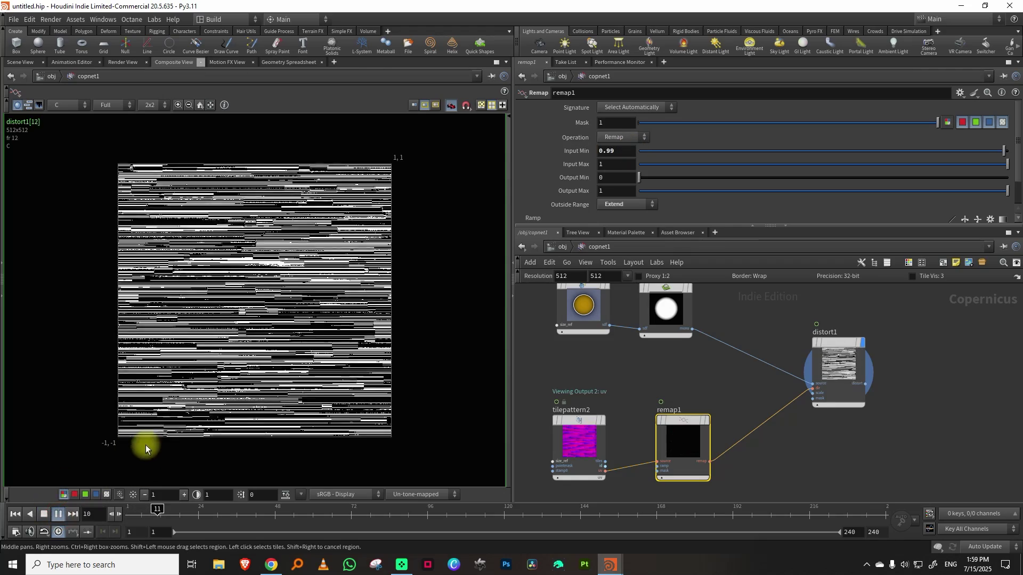
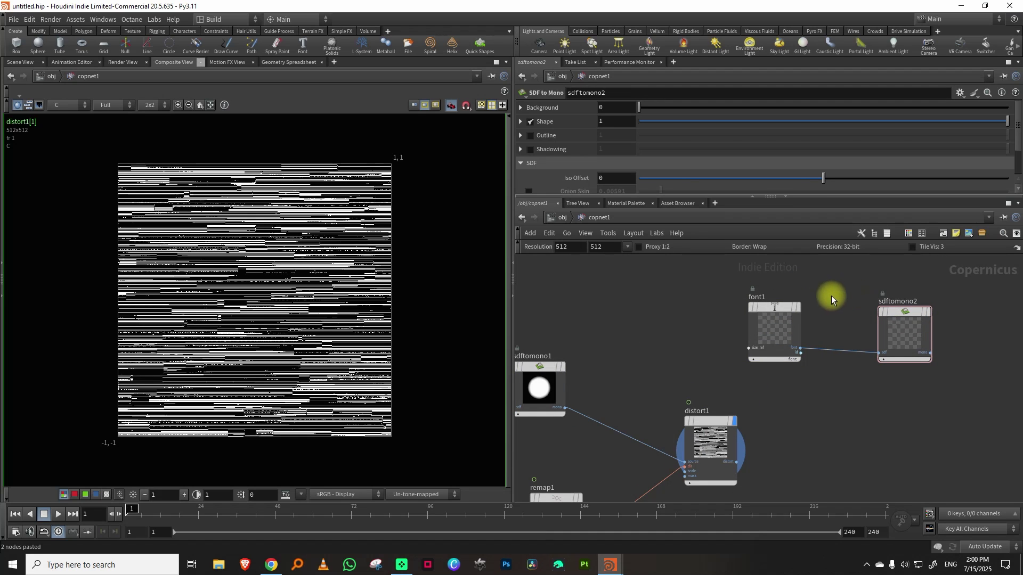
Step: Display font1 and try its Output Type as Mask before returning it to SDF
{"action": "left_click", "coordinate": [793, 309]}
{"action": "left_click", "coordinate": [792, 309]}
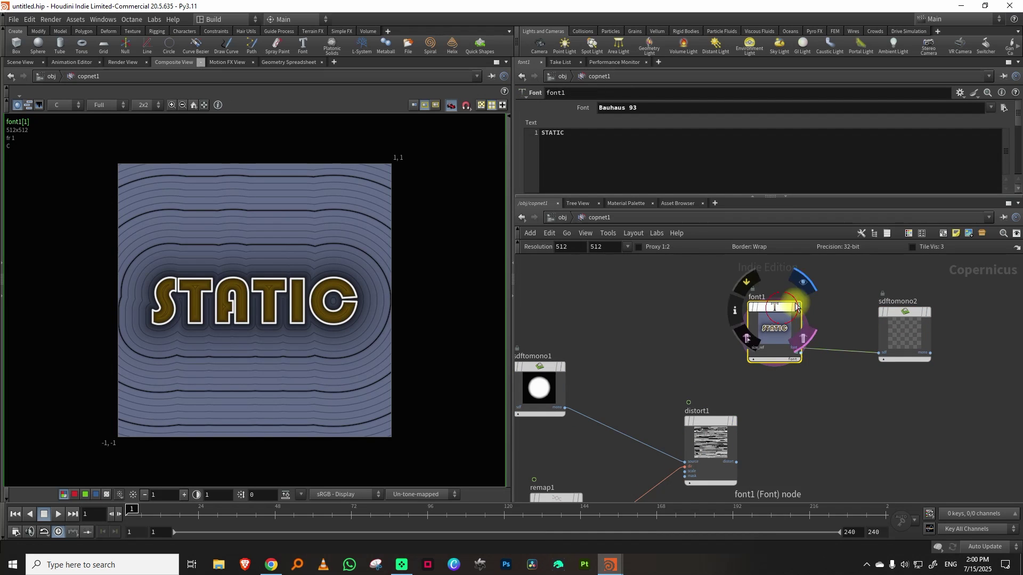
{"action": "left_click_drag", "start_coordinate": [662, 197], "coordinate": [666, 313]}
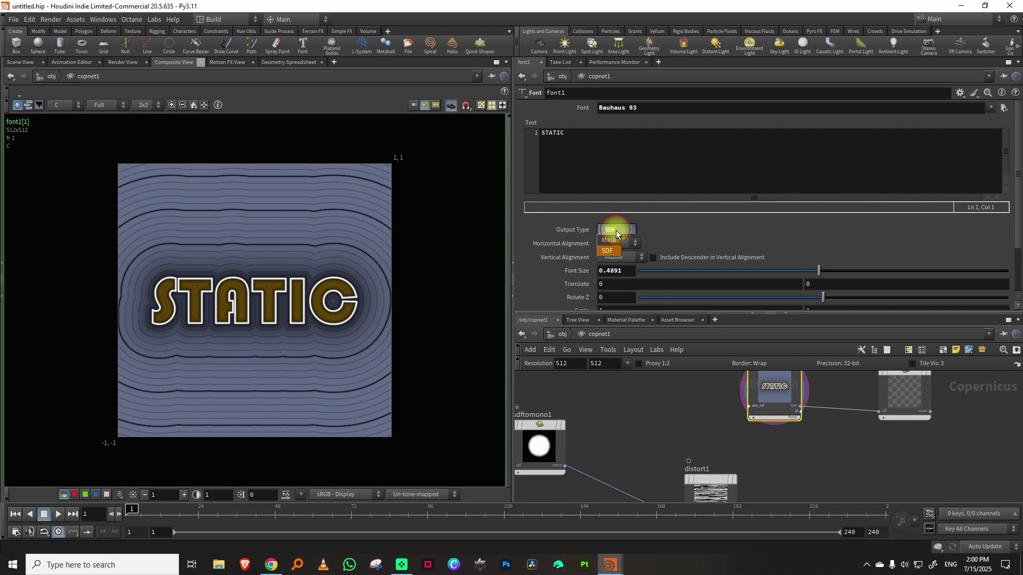
{"action": "left_click", "coordinate": [616, 241]}
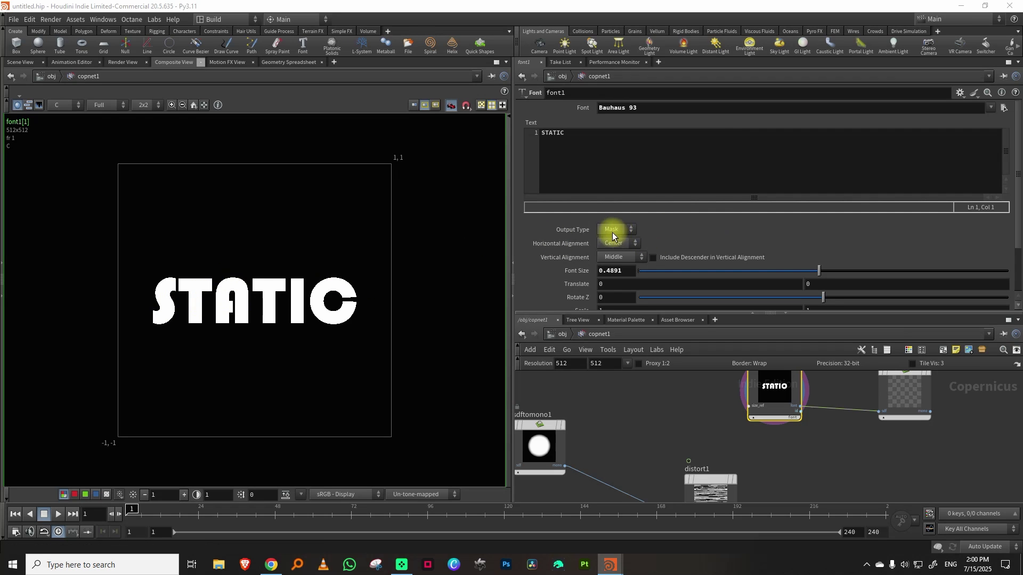
{"action": "left_click", "coordinate": [609, 251]}
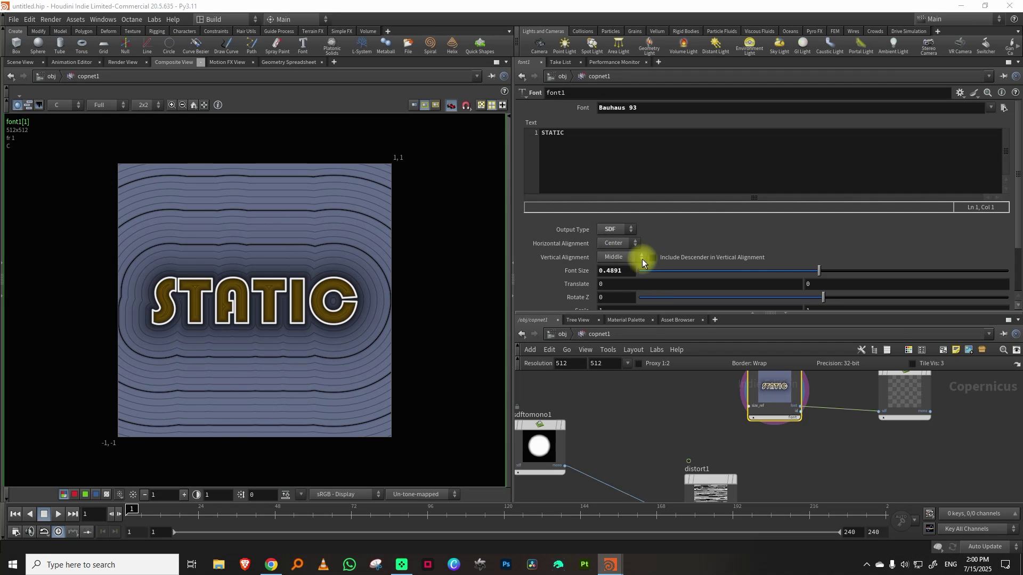
Step: Display the sdftomono2 output of the STATIC text and move that node closer to font1
{"action": "middle_click_drag", "start_coordinate": [926, 377], "coordinate": [884, 428]}
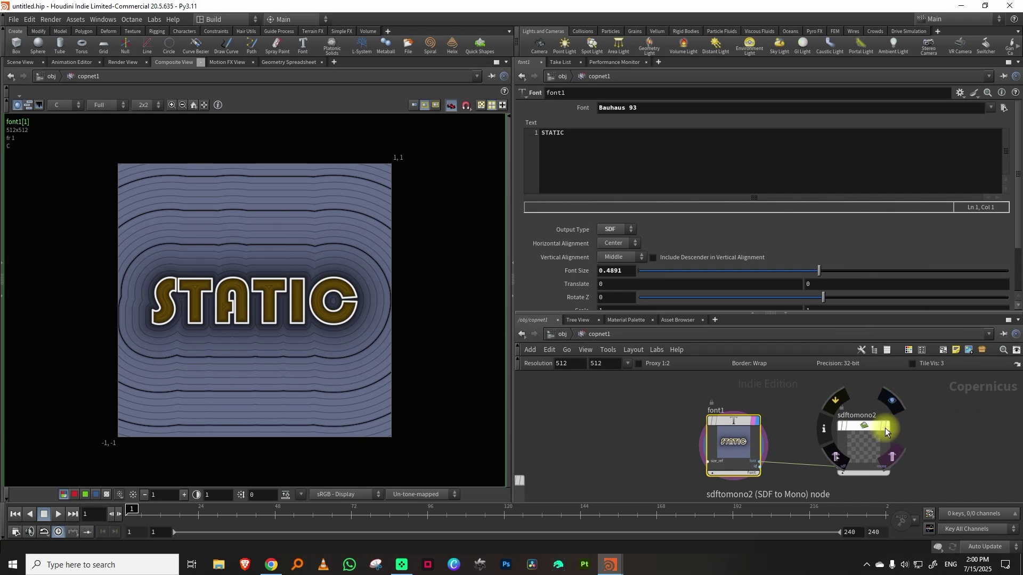
{"action": "left_click", "coordinate": [891, 430]}
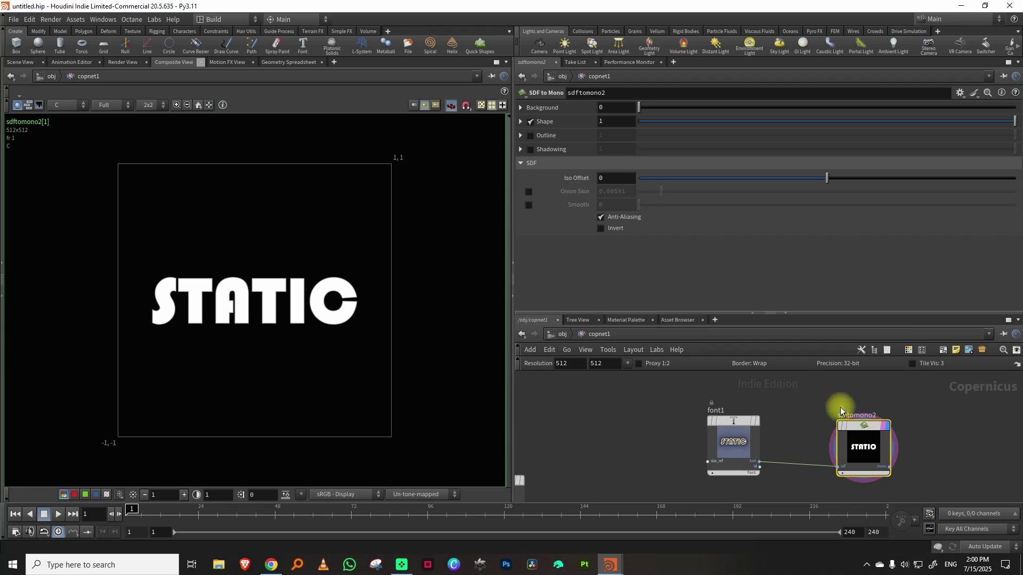
{"action": "scroll", "coordinate": [777, 391], "scroll_direction": "down", "scroll_amount": 2}
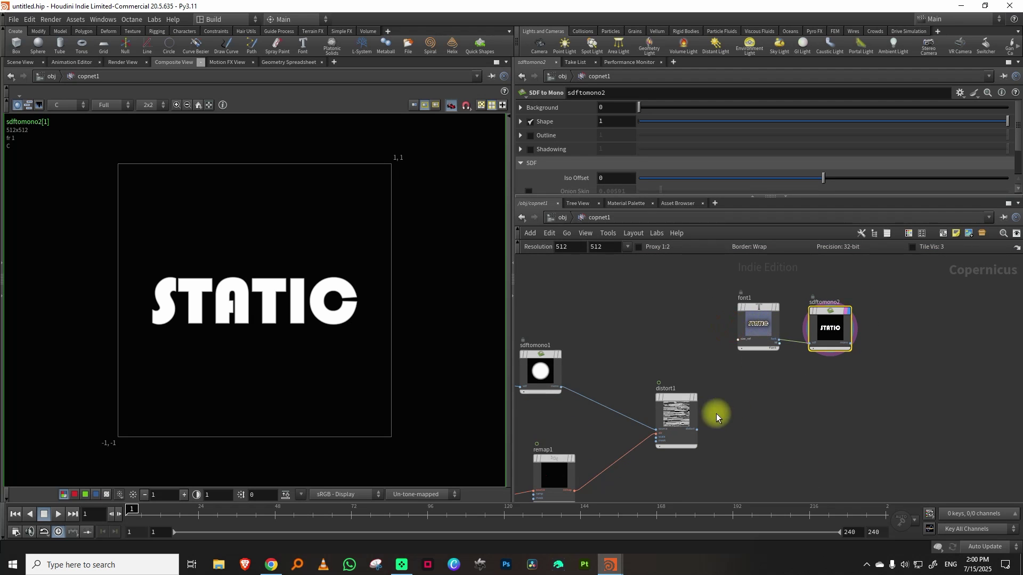
Step: Add a Mono to RGB node fed by distort1's output and display it
{"action": "scroll", "coordinate": [716, 413], "scroll_direction": "up", "scroll_amount": 3}
{"action": "left_click", "coordinate": [683, 343]}
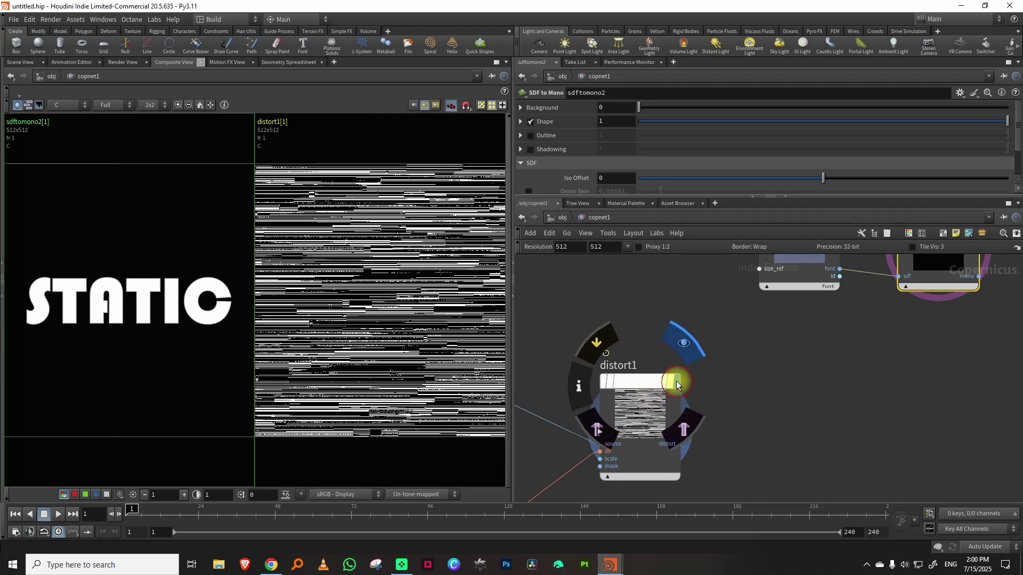
{"action": "left_click", "coordinate": [654, 394]}
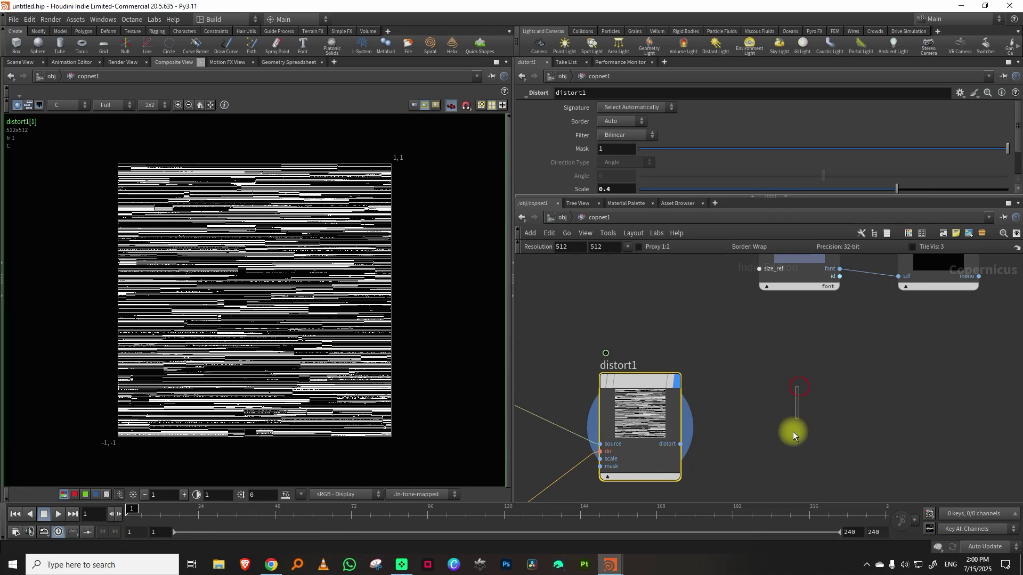
{"action": "key", "text": "Tab"}
{"action": "type", "text": "mono"}
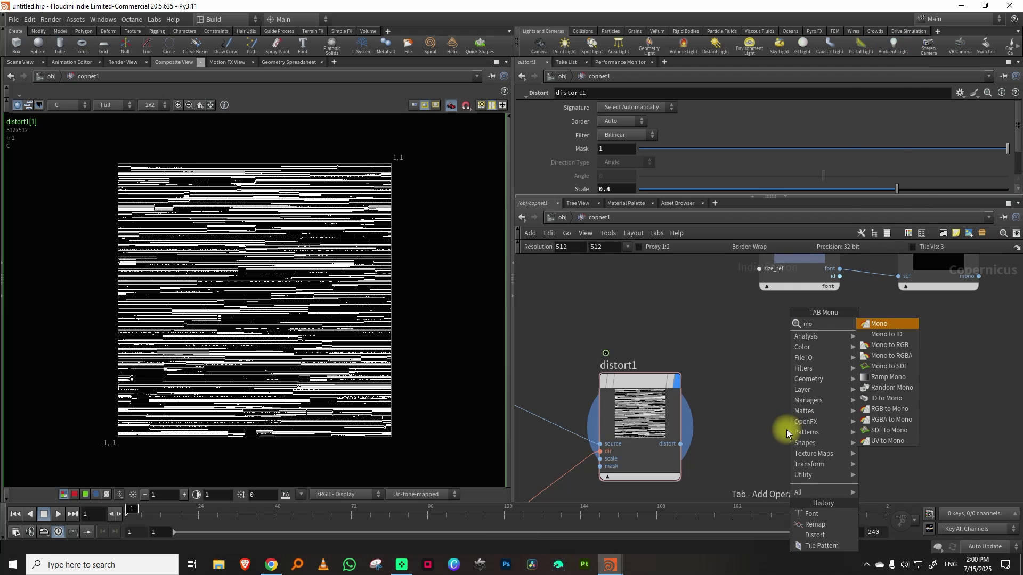
{"action": "left_click", "coordinate": [894, 346]}
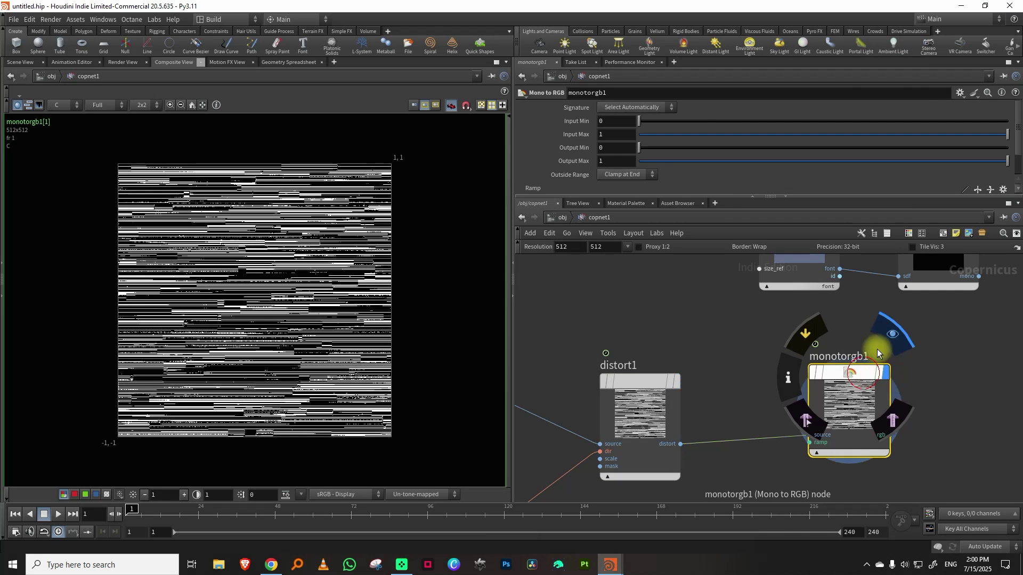
Step: Apply the black-red-yellow-white ramp preset to monotorgb1 and place the node closer to distort1
{"action": "left_click_drag", "start_coordinate": [732, 201], "coordinate": [773, 282]}
{"action": "left_click", "coordinate": [1011, 190]}
{"action": "left_click", "coordinate": [1004, 207]}
{"action": "left_click_drag", "start_coordinate": [679, 284], "coordinate": [693, 213]}
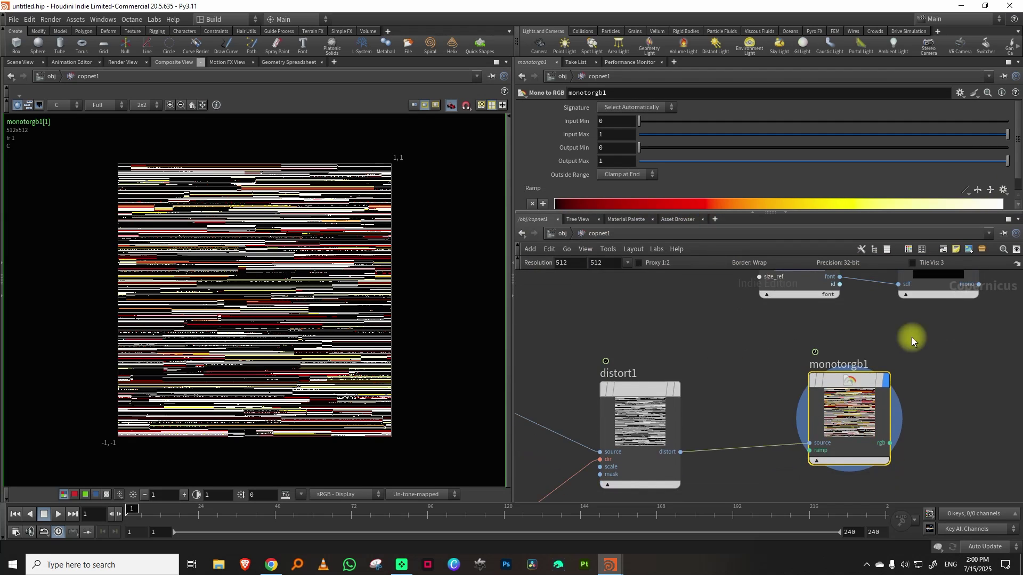
{"action": "scroll", "coordinate": [853, 346], "scroll_direction": "down", "scroll_amount": 3}
{"action": "left_click_drag", "start_coordinate": [703, 363], "coordinate": [695, 379]}
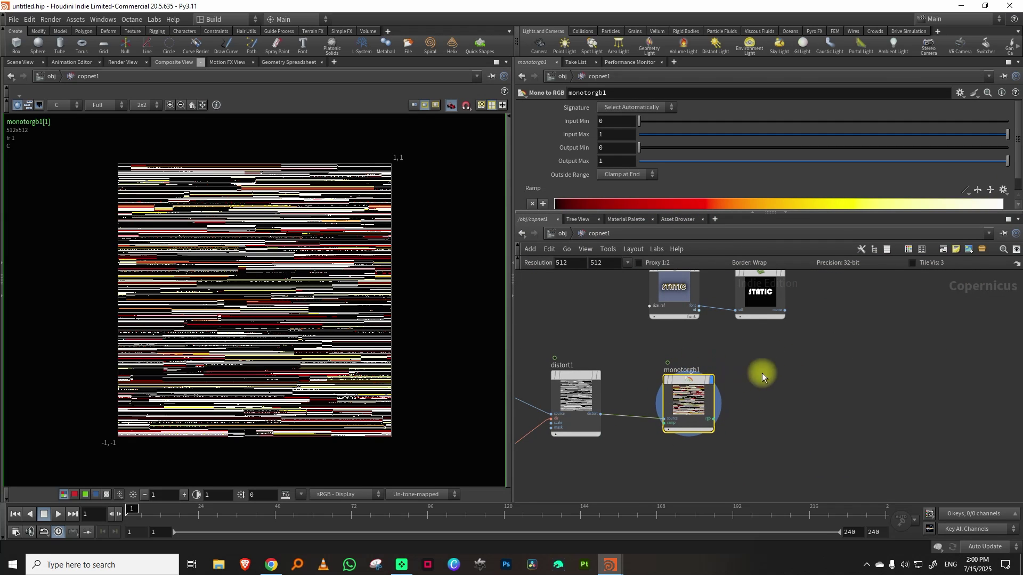
Step: Add an RGB to UV node, feed it from monotorgb1's rgb output, and display it
{"action": "key", "text": "Tab"}
{"action": "type", "text": "rgbt"}
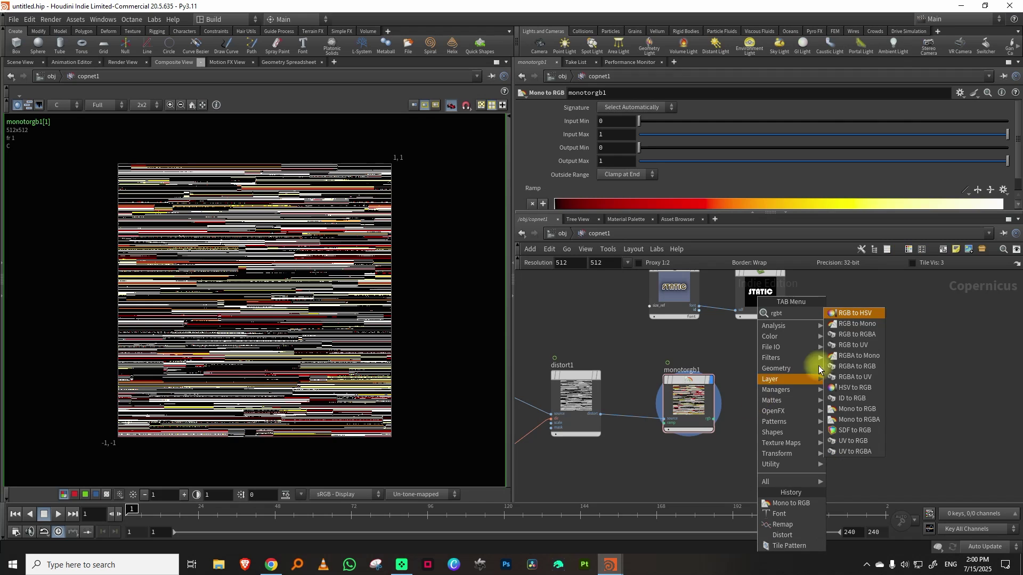
{"action": "left_click", "coordinate": [854, 345]}
{"action": "left_click", "coordinate": [766, 403]}
{"action": "left_click_drag", "start_coordinate": [711, 419], "coordinate": [839, 382]}
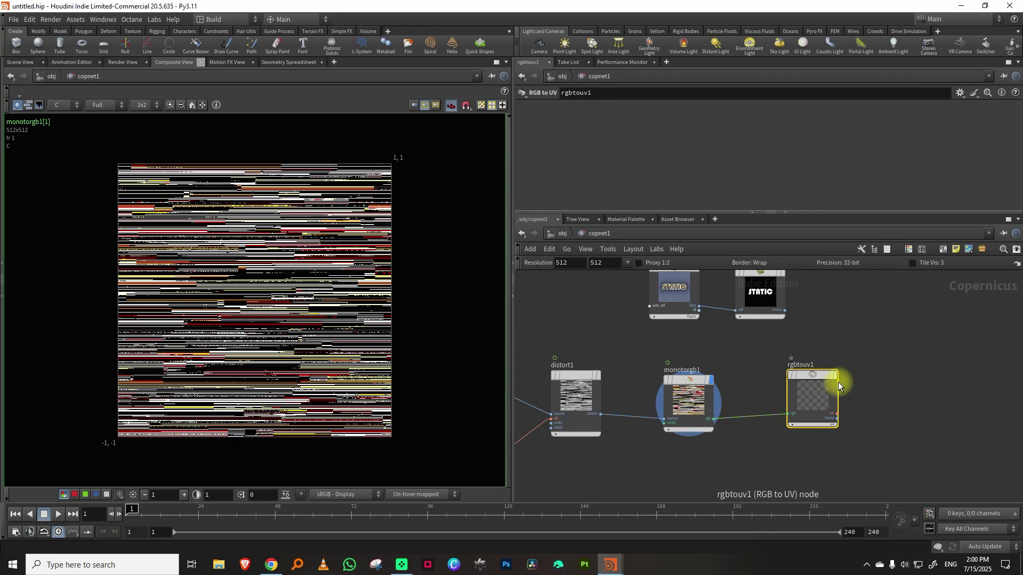
{"action": "left_click", "coordinate": [834, 376]}
Step: Add a second Distort node with sdftomono2 wired into its source input and rgbtouv1's UV output into its dir input
{"action": "key", "text": "Tab"}
{"action": "type", "text": "di"}
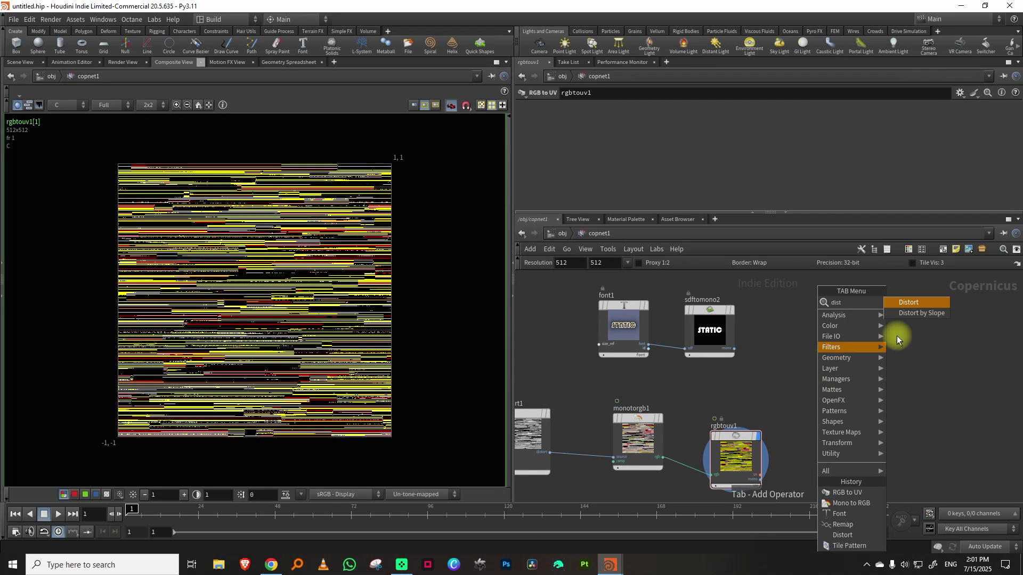
{"action": "left_click", "coordinate": [908, 313]}
{"action": "left_click", "coordinate": [879, 367]}
{"action": "left_click", "coordinate": [734, 349]}
{"action": "left_click", "coordinate": [855, 382]}
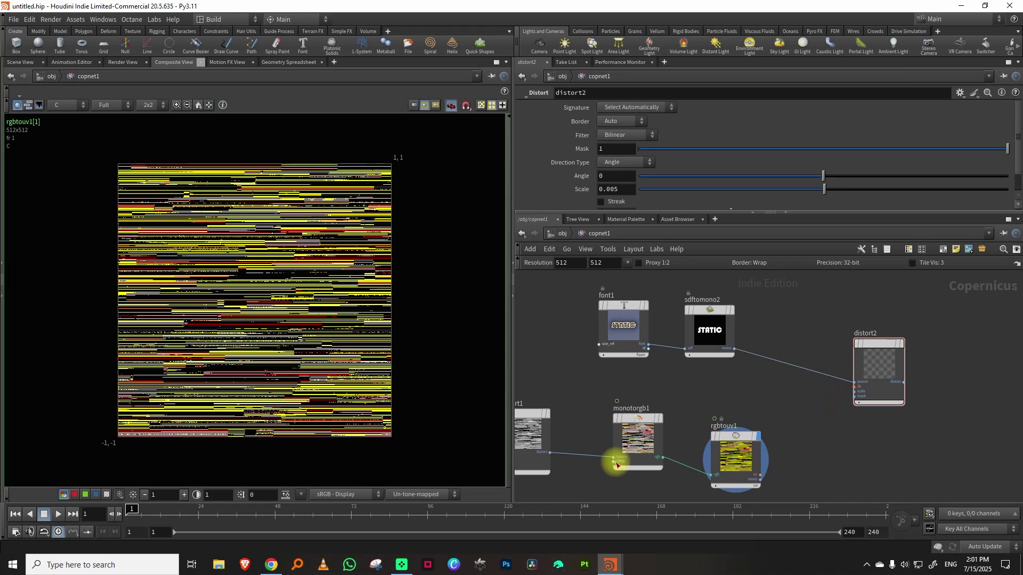
{"action": "middle_click_drag", "start_coordinate": [794, 438], "coordinate": [758, 413]}
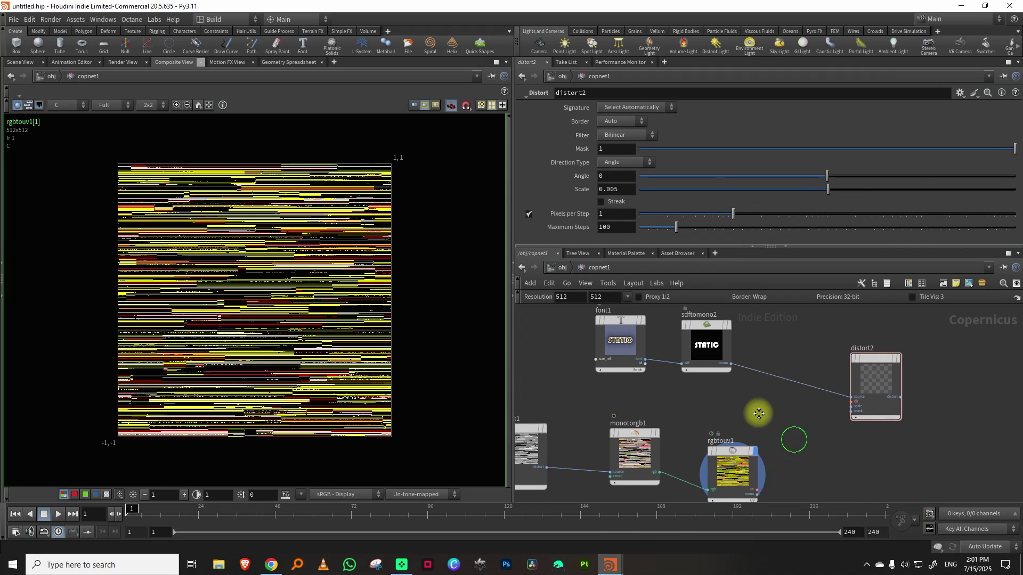
{"action": "left_click", "coordinate": [724, 466]}
{"action": "left_click", "coordinate": [818, 377]}
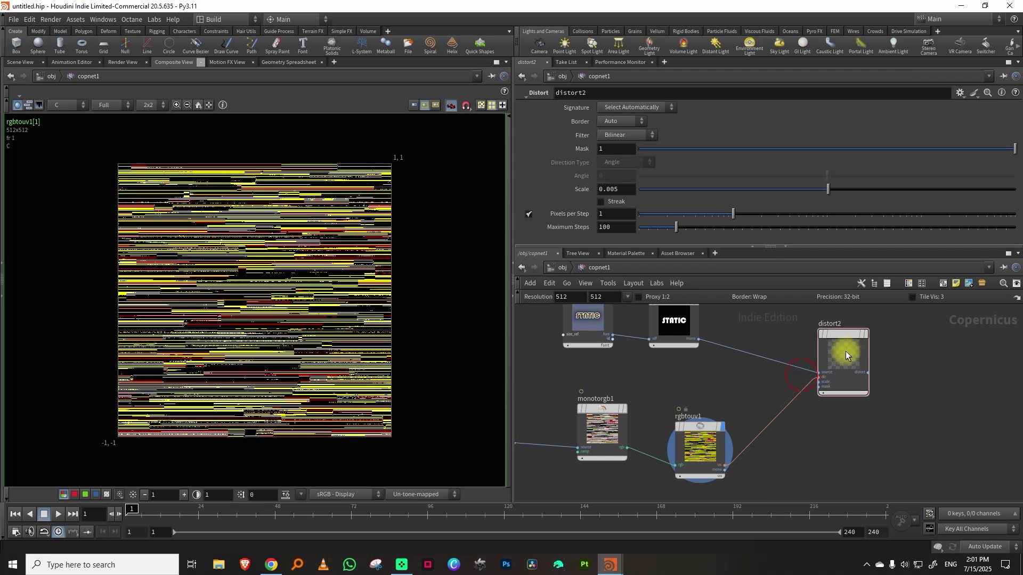
Step: Set distort2's Scale to 1 and Pixels per Step to 0.45, play back the glitched text, and return to frame 1
{"action": "left_click_drag", "start_coordinate": [828, 189], "coordinate": [1014, 189]}
{"action": "left_click_drag", "start_coordinate": [707, 214], "coordinate": [703, 213]}
{"action": "double_click", "coordinate": [607, 217]}
{"action": "type", "text": "0.45"}
{"action": "key", "text": "Return"}
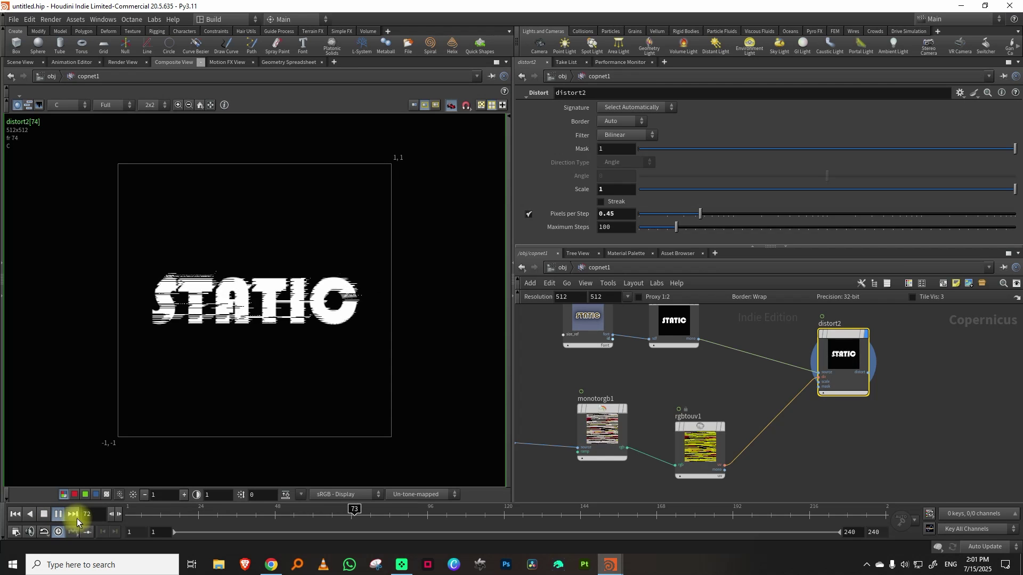
{"action": "left_click", "coordinate": [133, 515]}
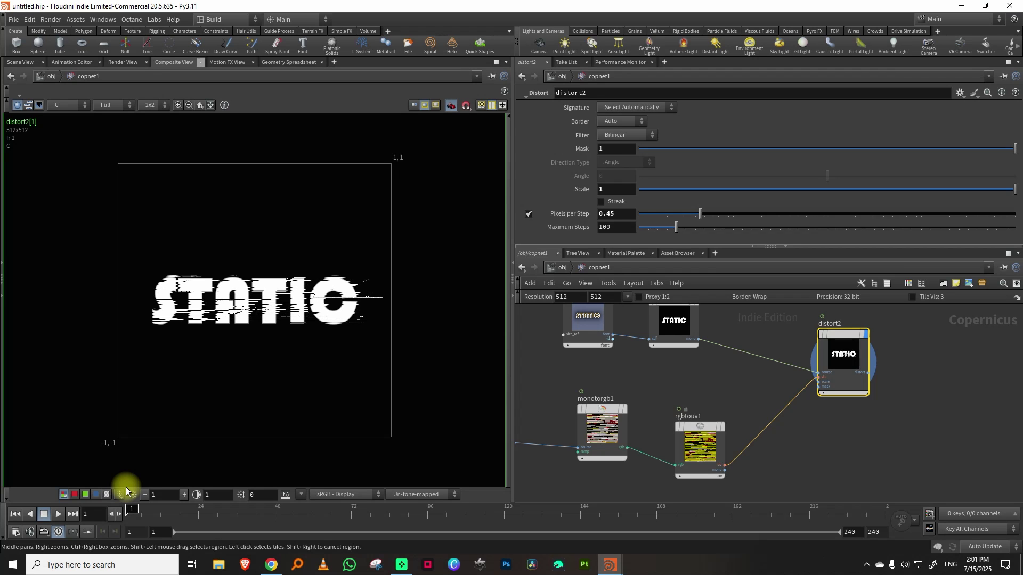
Step: Add a Ramp node in the empty network area below rgbtouv1
{"action": "middle_click_drag", "start_coordinate": [803, 457], "coordinate": [795, 408]}
{"action": "key", "text": "Tab"}
{"action": "type", "text": "ramp"}
{"action": "left_click", "coordinate": [883, 302]}
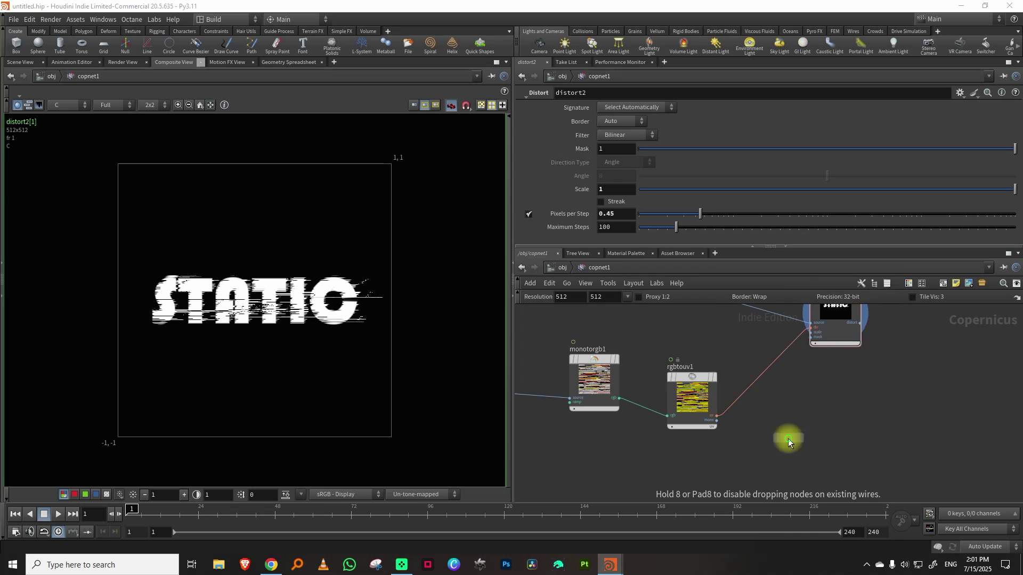
{"action": "left_click", "coordinate": [700, 430]}
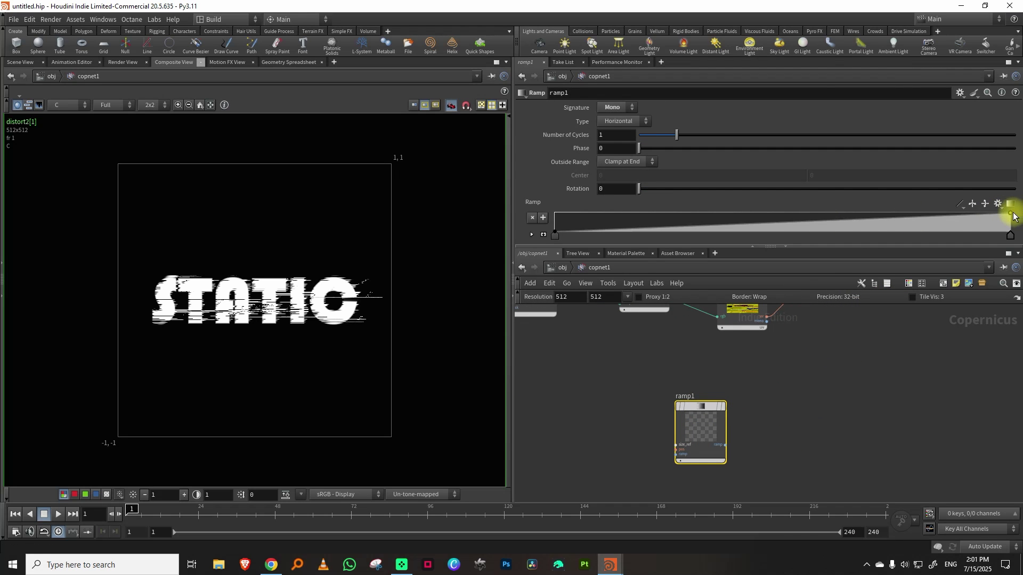
Step: Set ramp1's interpolation to B-Spline and lower the ramp's end point to a value of 0
{"action": "left_click_drag", "start_coordinate": [563, 247], "coordinate": [561, 333]}
{"action": "left_click", "coordinate": [552, 244]}
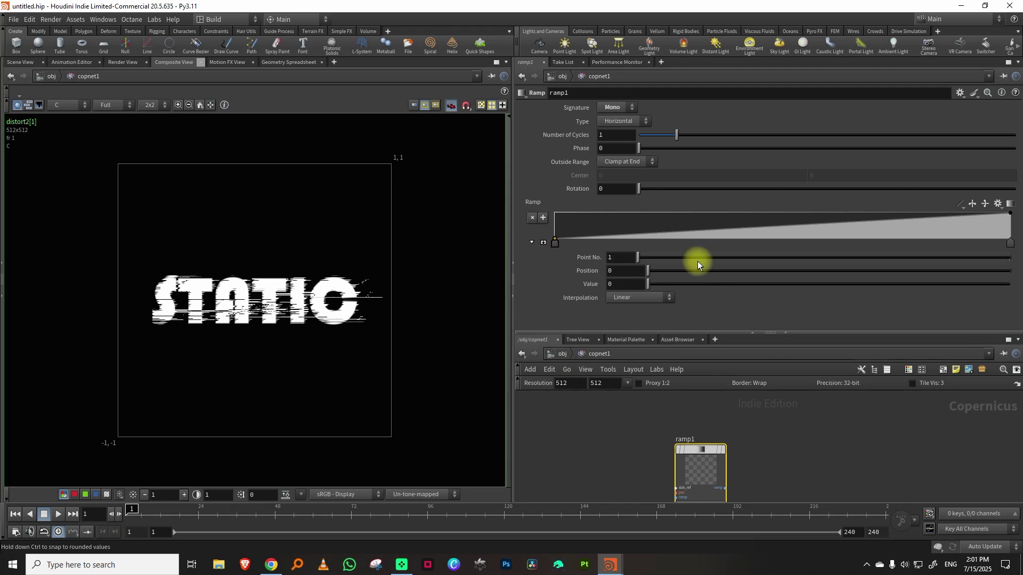
{"action": "left_click", "coordinate": [625, 299]}
{"action": "left_click", "coordinate": [618, 359]}
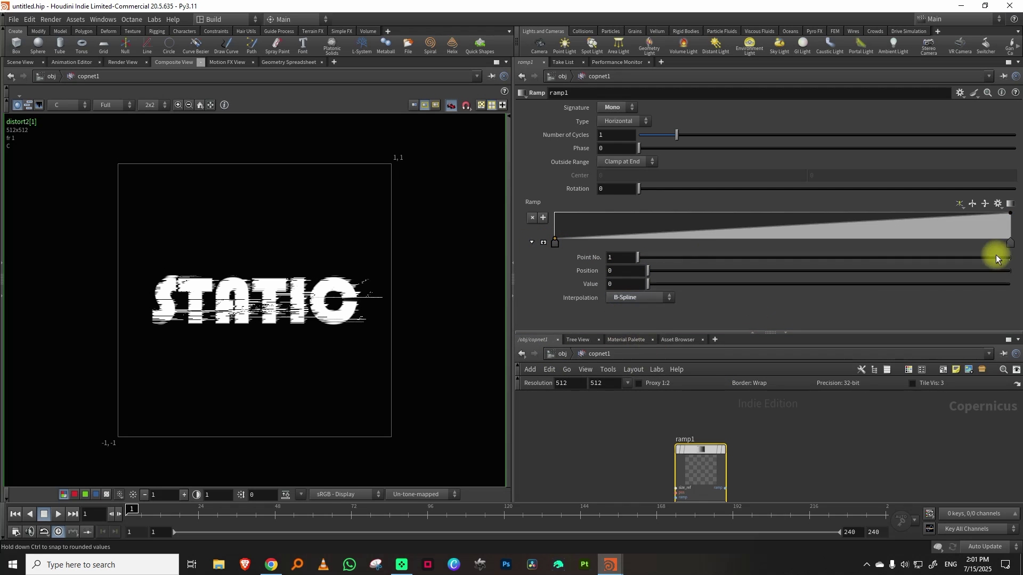
{"action": "left_click_drag", "start_coordinate": [1013, 246], "coordinate": [1011, 255]}
Step: Add three ramp points forming a peak about 0.6 high near position 0.136, and display ramp1
{"action": "left_click", "coordinate": [591, 241]}
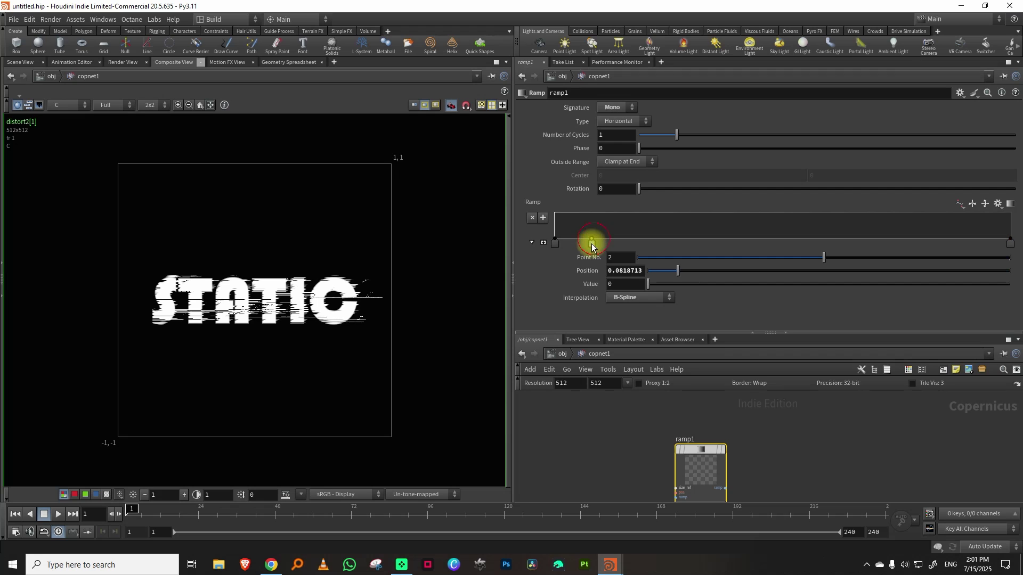
{"action": "mouse_move", "coordinate": [616, 235]}
{"action": "left_mouse_down"}
{"action": "mouse_move", "coordinate": [652, 232]}
{"action": "mouse_move", "coordinate": [617, 222]}
{"action": "left_mouse_up"}
{"action": "left_click", "coordinate": [640, 241]}
{"action": "left_click", "coordinate": [617, 228]}
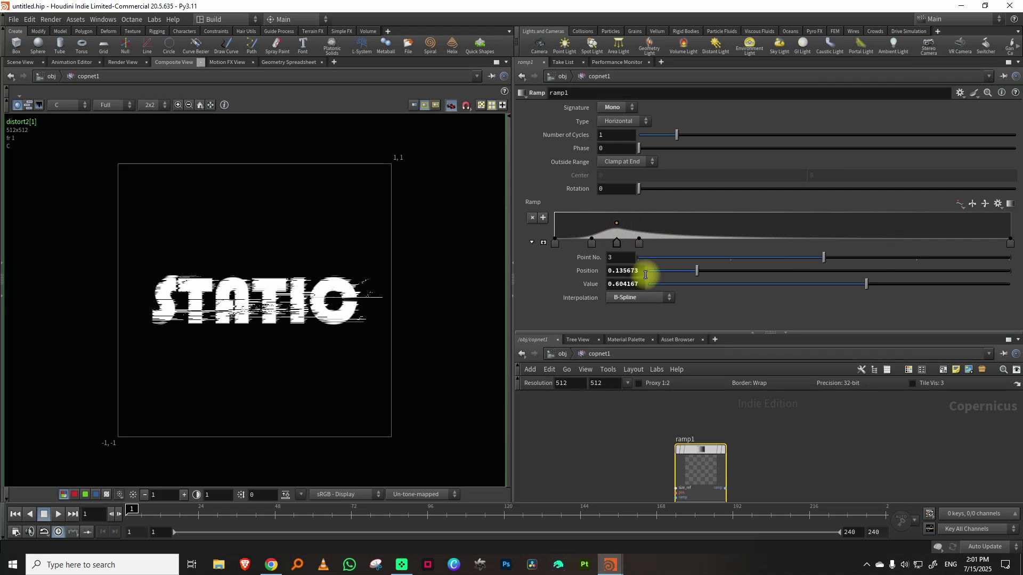
{"action": "left_click", "coordinate": [722, 450]}
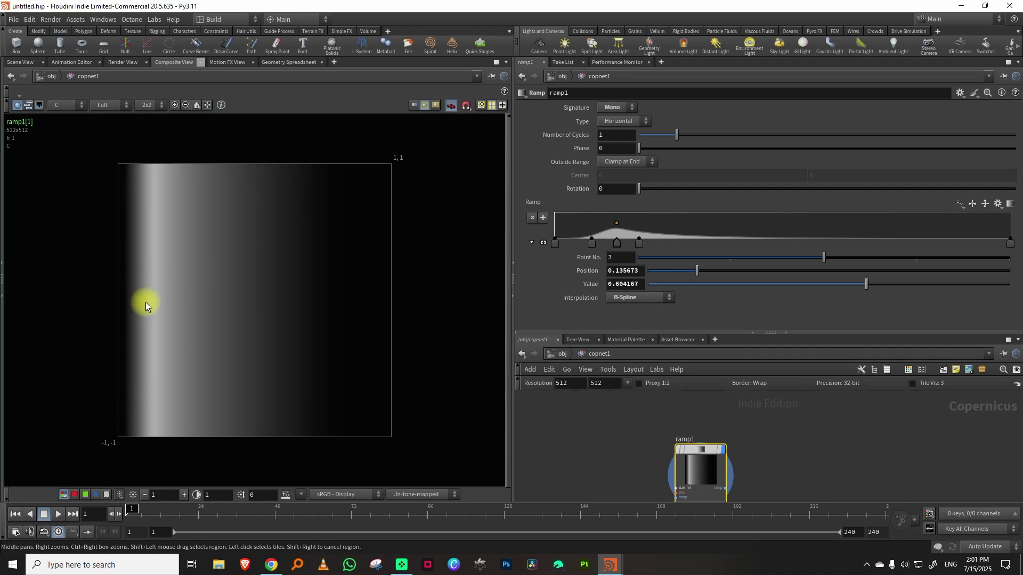
Step: Adjust the first ramp peak and add zero-value points around a smaller second peak, starting near position 0.306
{"action": "left_click_drag", "start_coordinate": [621, 223], "coordinate": [620, 223]}
{"action": "mouse_move", "coordinate": [688, 240]}
{"action": "left_mouse_down"}
{"action": "mouse_move", "coordinate": [723, 235]}
{"action": "mouse_move", "coordinate": [694, 242]}
{"action": "left_mouse_up"}
{"action": "left_click", "coordinate": [732, 240]}
{"action": "left_click", "coordinate": [735, 241]}
{"action": "left_click", "coordinate": [756, 240]}
Step: Set ramp1's Type to Vertical and its Outside Range to Repeat
{"action": "left_click", "coordinate": [623, 121]}
{"action": "left_click", "coordinate": [620, 140]}
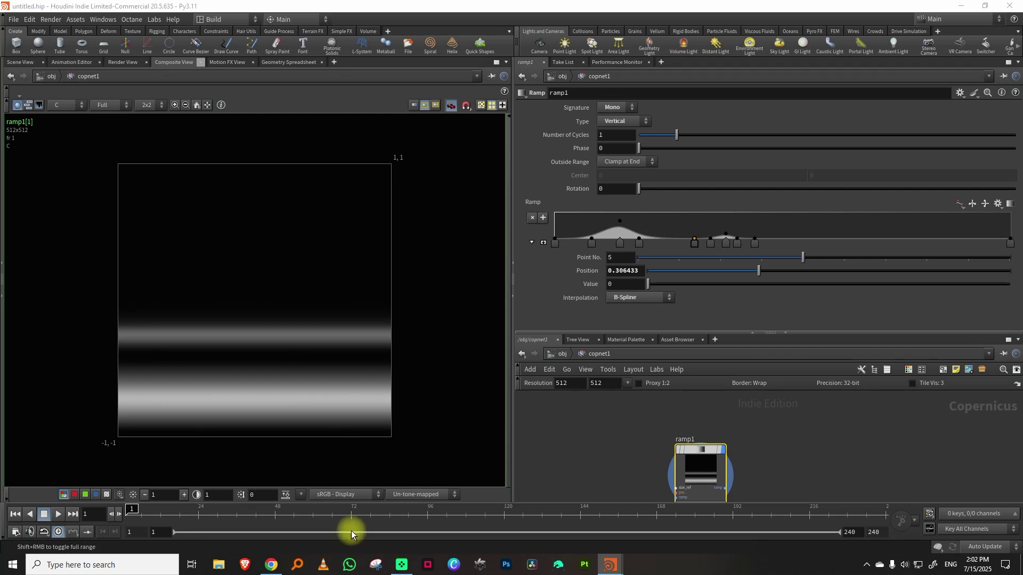
{"action": "left_click", "coordinate": [615, 162]}
{"action": "left_click", "coordinate": [613, 183]}
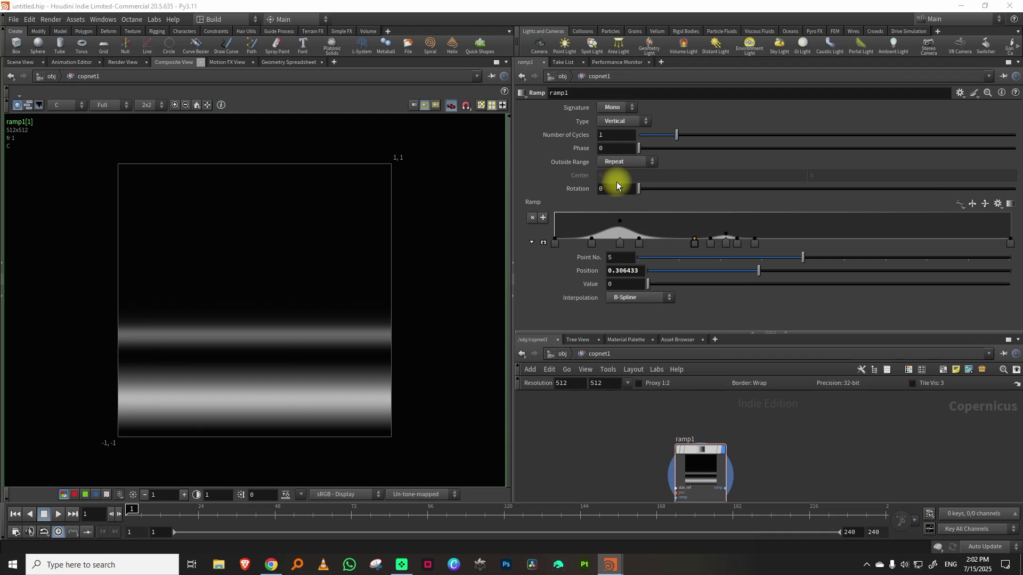
{"action": "left_click", "coordinate": [613, 148]}
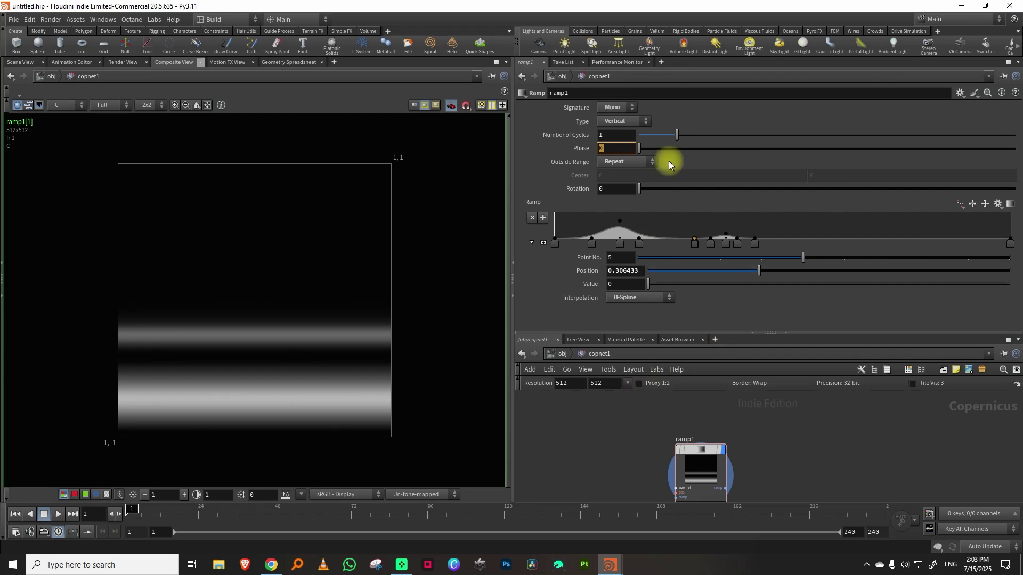
{"action": "left_click_drag", "start_coordinate": [651, 149], "coordinate": [543, 152]}
{"action": "type", "text": "@Time"}
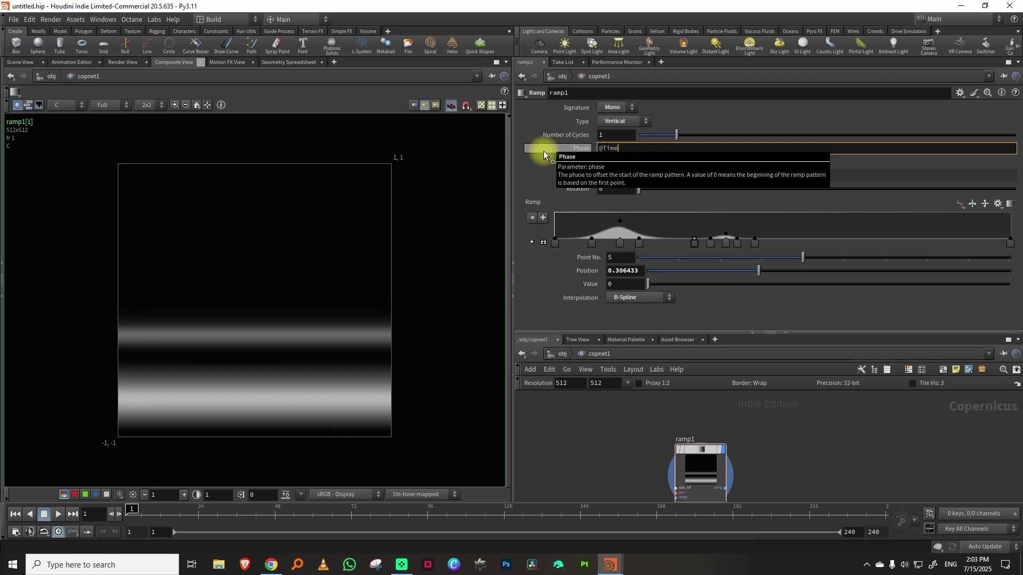
{"action": "key", "text": "Return"}
{"action": "left_click", "coordinate": [57, 514]}
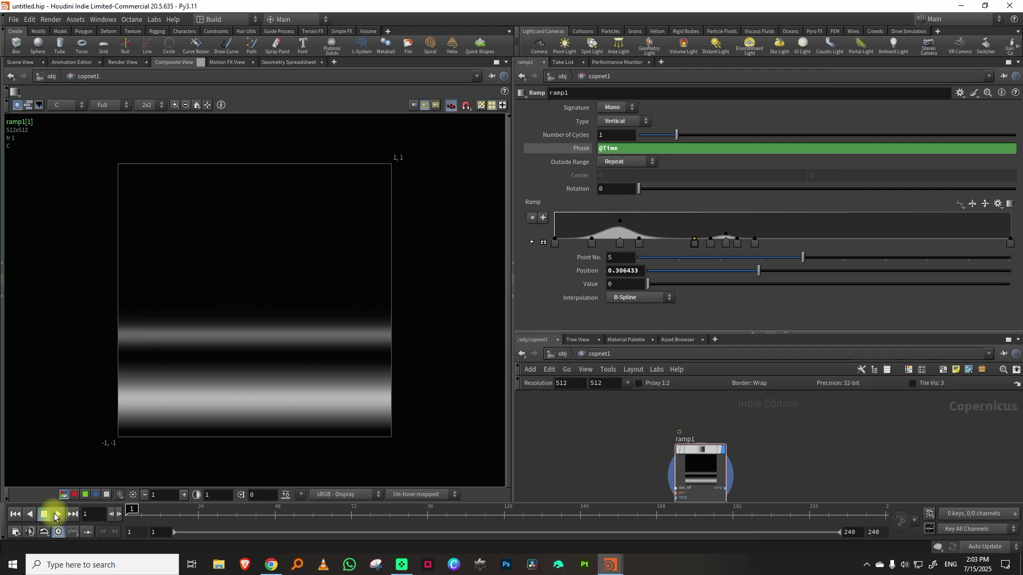
{"action": "left_click", "coordinate": [45, 515]}
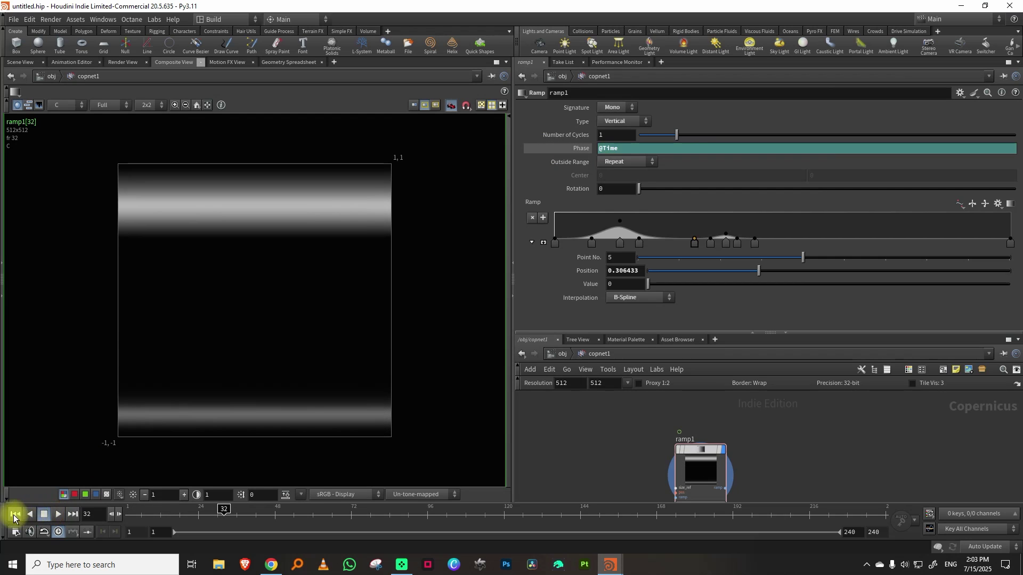
{"action": "left_click", "coordinate": [15, 514]}
{"action": "double_click", "coordinate": [675, 152]}
{"action": "type", "text": "/2"}
{"action": "key", "text": "Return"}
{"action": "left_click", "coordinate": [58, 515]}
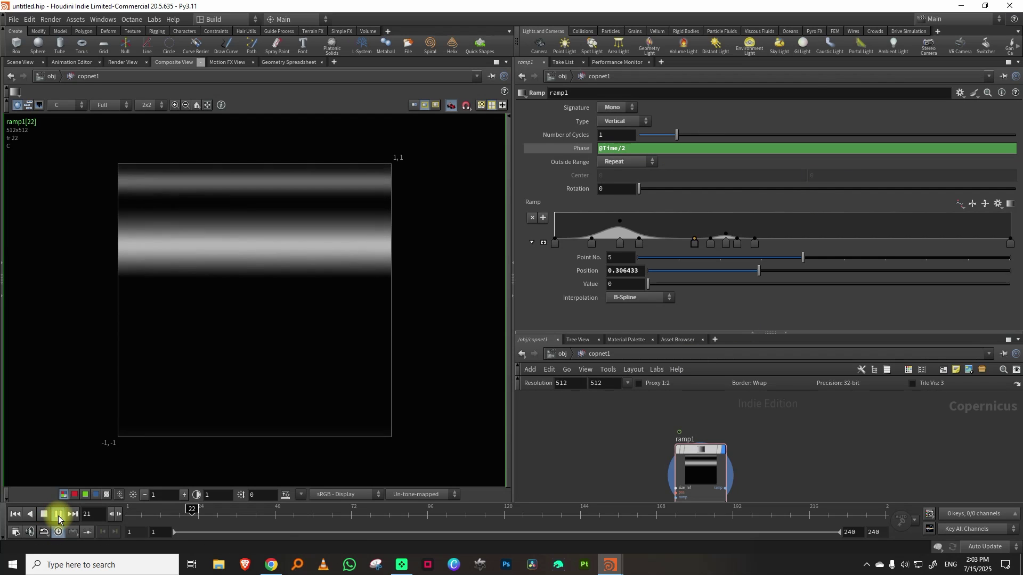
Step: Raise ramp1's Number of Cycles to 2.21, play back the repeated bands, and stop at the first frame
{"action": "left_click", "coordinate": [44, 515]}
{"action": "left_click", "coordinate": [15, 514]}
{"action": "left_click", "coordinate": [628, 150]}
{"action": "left_click", "coordinate": [600, 136]}
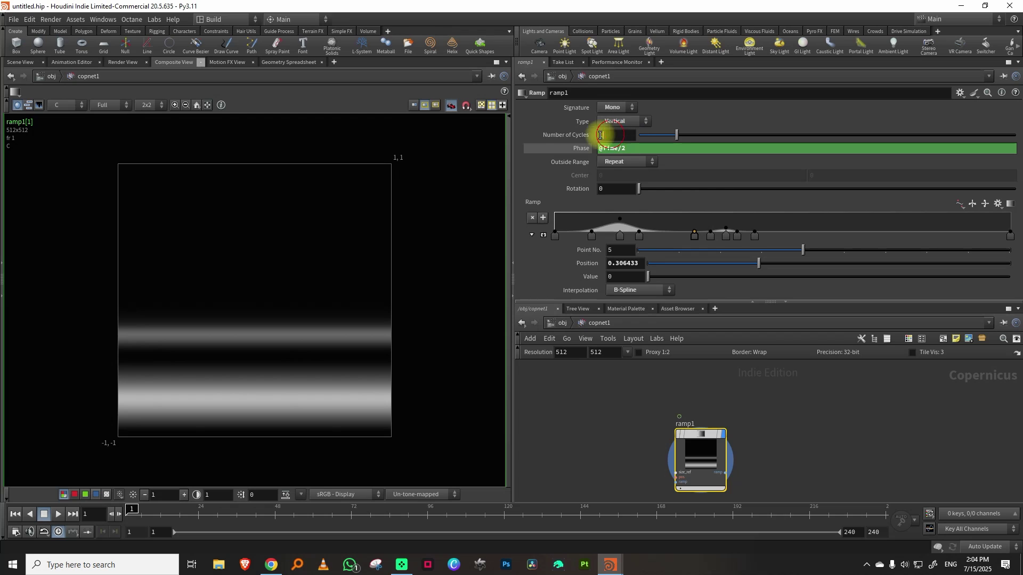
{"action": "type", "text": "2"}
{"action": "key", "text": "Return"}
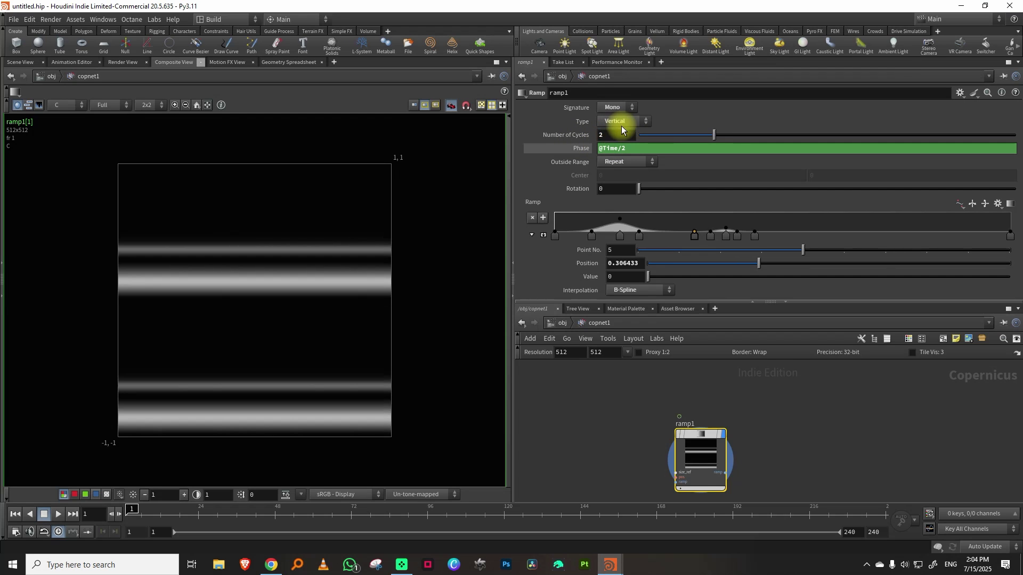
{"action": "left_click_drag", "start_coordinate": [727, 137], "coordinate": [720, 137]}
{"action": "left_click", "coordinate": [58, 514]}
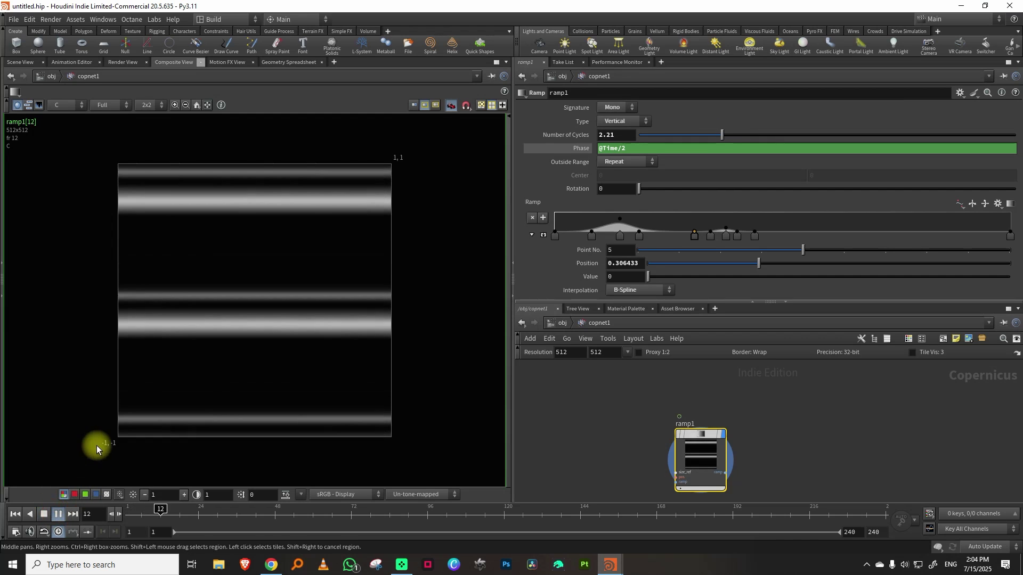
{"action": "left_click", "coordinate": [45, 514]}
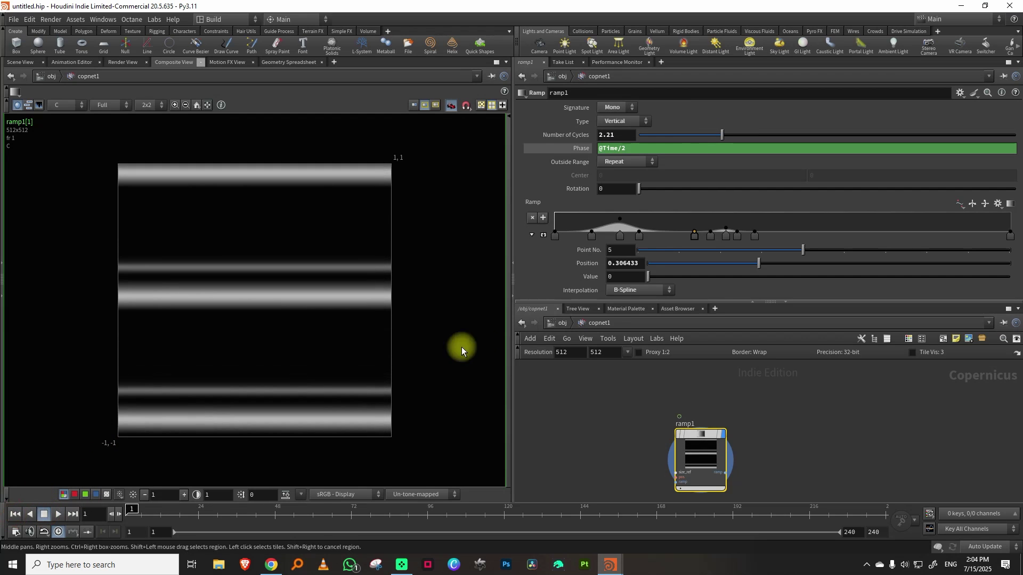
Step: Add a Multiply node and insert it on the wire running from rgbtouv1 to distort2
{"action": "left_click_drag", "start_coordinate": [720, 302], "coordinate": [721, 235]}
{"action": "middle_click_drag", "start_coordinate": [751, 309], "coordinate": [761, 373]}
{"action": "key", "text": "shift+s"}
{"action": "key", "text": "Tab"}
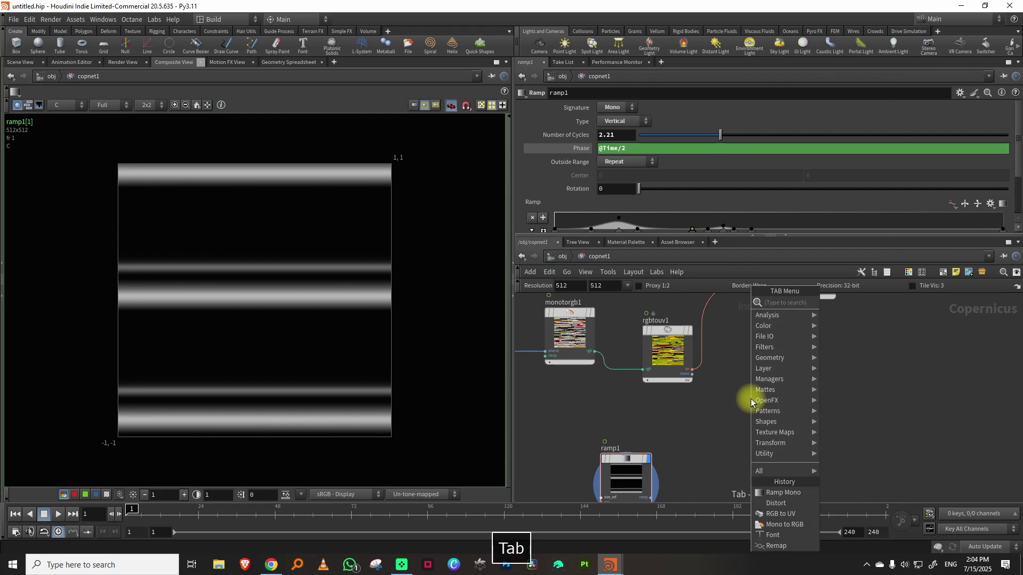
{"action": "type", "text": "mul"}
{"action": "left_click", "coordinate": [845, 303]}
{"action": "left_click", "coordinate": [716, 304]}
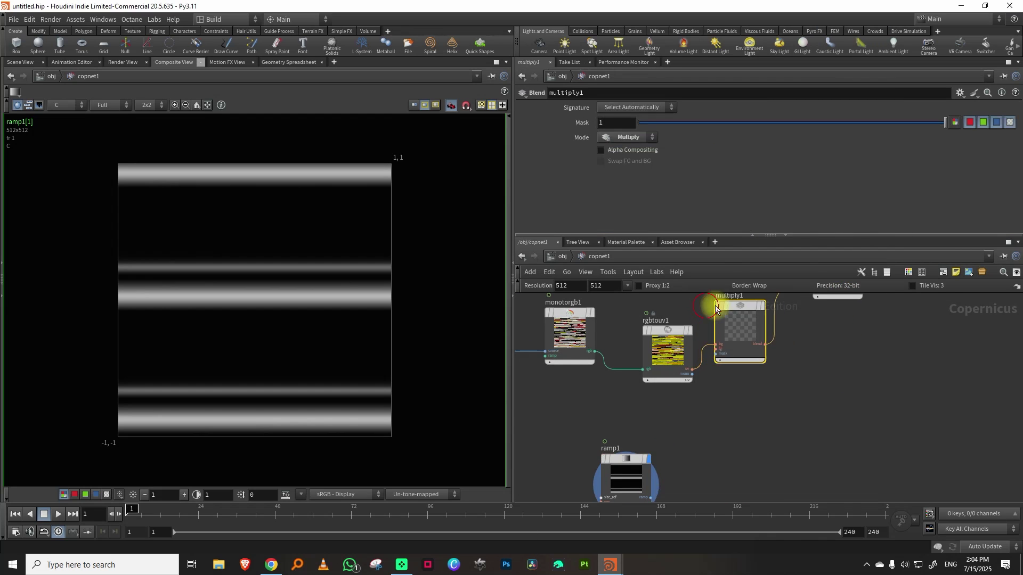
Step: Wire ramp1 into multiply1's foreground input, display multiply1, and play back the masked noise before returning to the first frame
{"action": "middle_click_drag", "start_coordinate": [695, 443], "coordinate": [693, 378]}
{"action": "left_click", "coordinate": [649, 435]}
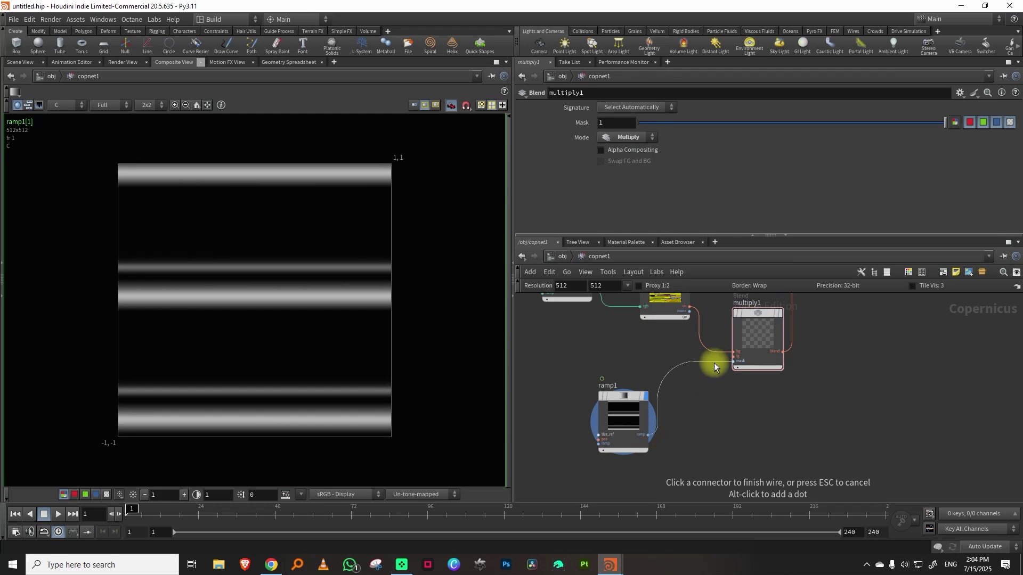
{"action": "left_click", "coordinate": [735, 357]}
{"action": "middle_click_drag", "start_coordinate": [829, 326], "coordinate": [768, 414]}
{"action": "left_click", "coordinate": [692, 401]}
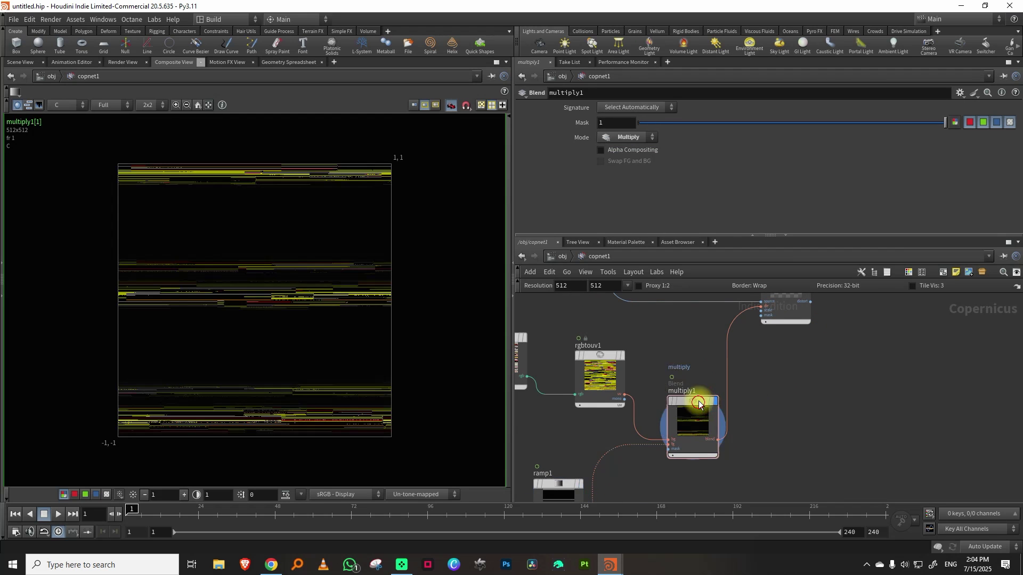
{"action": "left_click", "coordinate": [58, 515]}
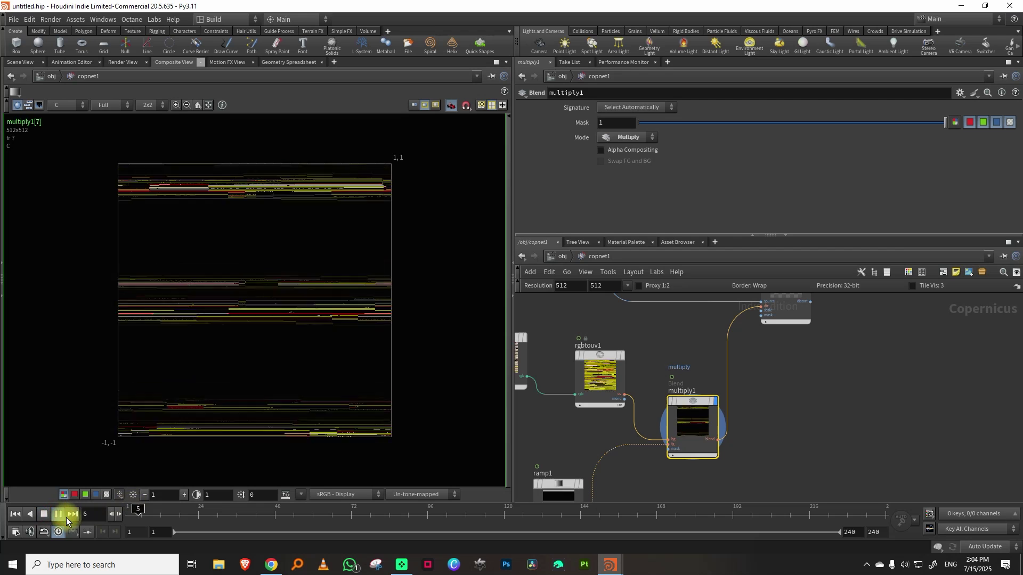
{"action": "left_click", "coordinate": [44, 514]}
{"action": "left_click", "coordinate": [15, 514]}
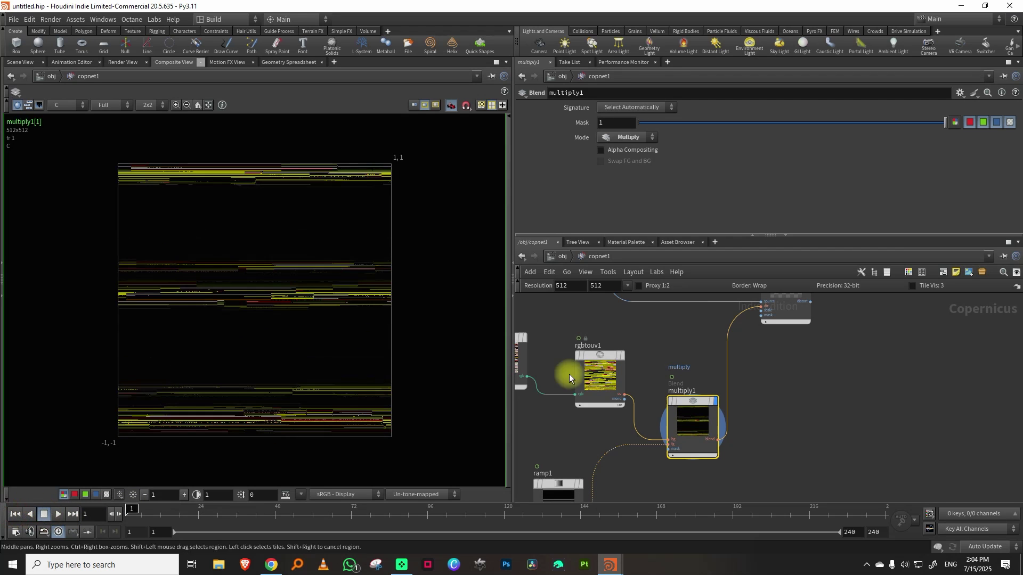
Step: Display distort2 and play back the glitching text, then return to the first frame
{"action": "middle_click_drag", "start_coordinate": [815, 314], "coordinate": [753, 433]}
{"action": "left_click", "coordinate": [746, 389]}
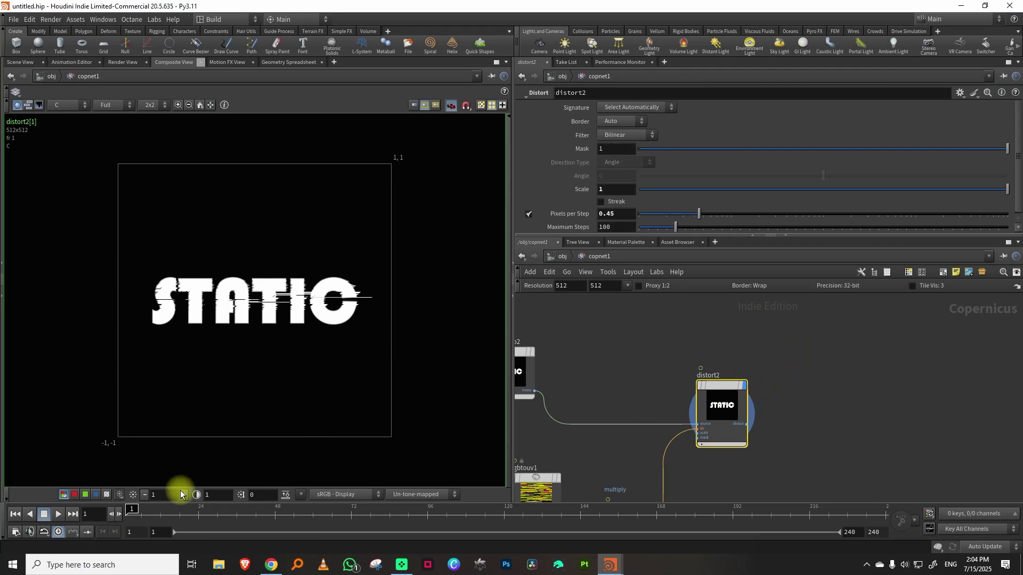
{"action": "left_click", "coordinate": [63, 515]}
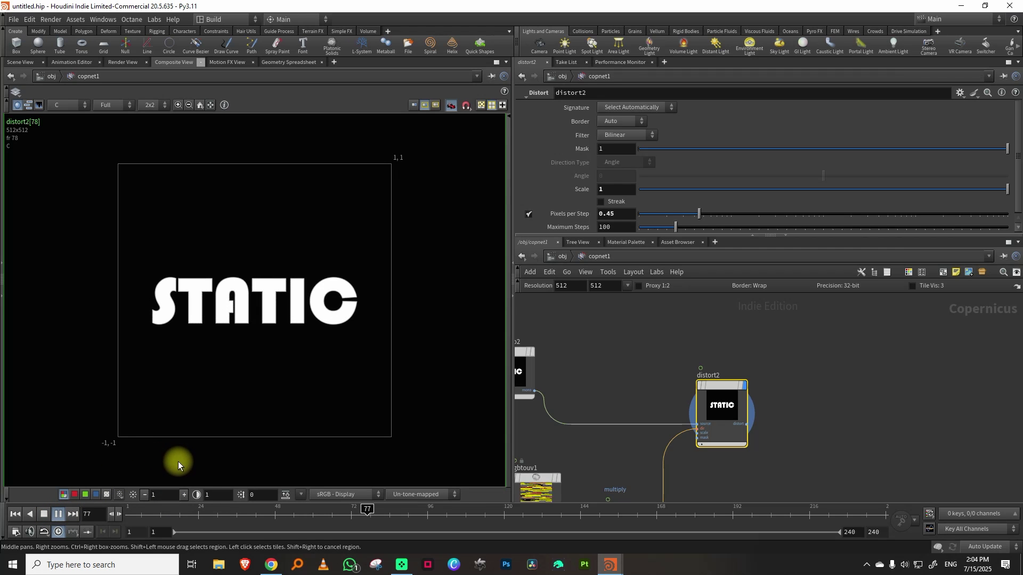
{"action": "middle_click_drag", "start_coordinate": [741, 323], "coordinate": [818, 326]}
{"action": "key", "text": "ctrl+Up"}
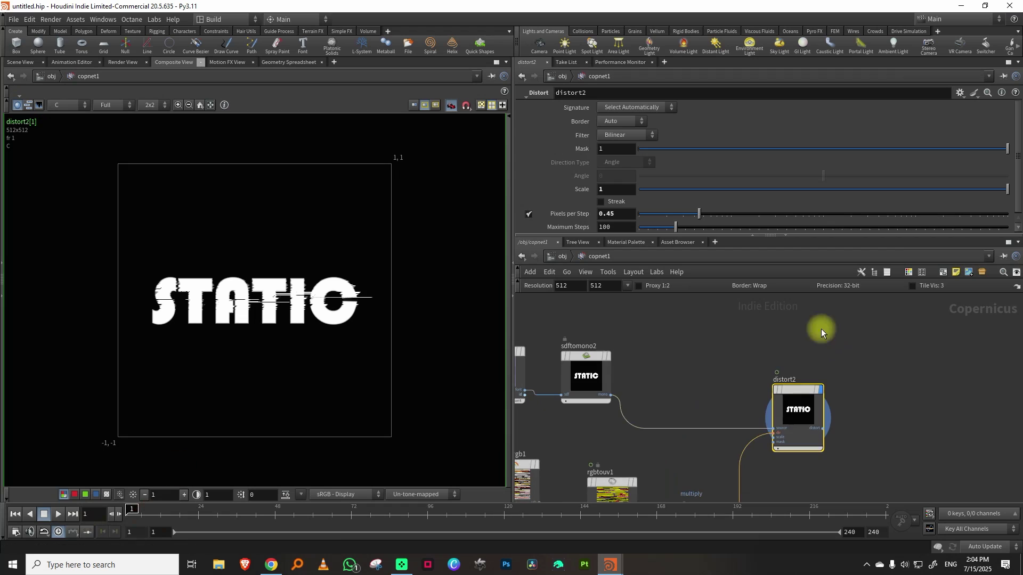
Step: Try different Scale values on distort2 and bring it back to 1
{"action": "left_click_drag", "start_coordinate": [736, 233], "coordinate": [738, 226]}
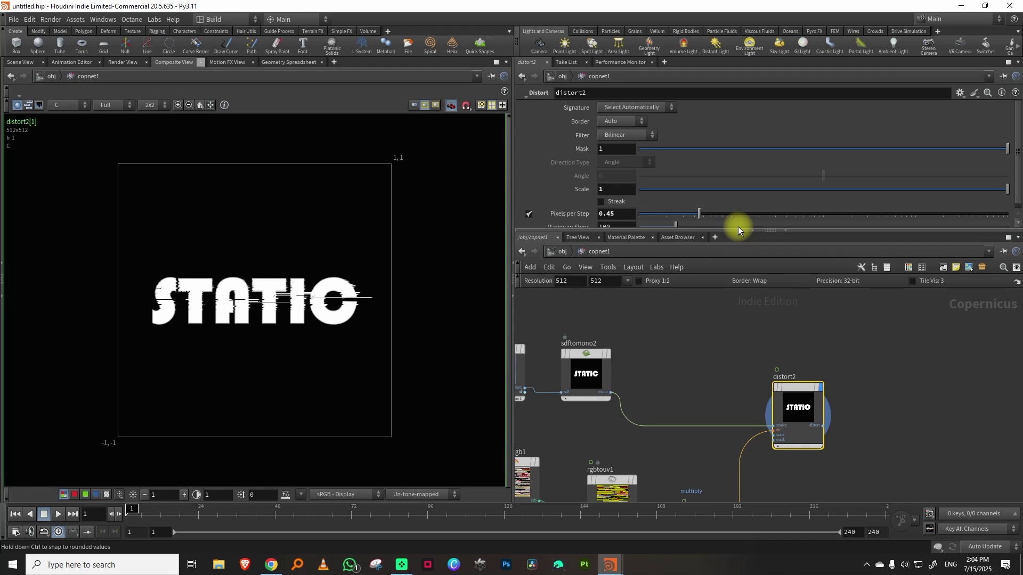
{"action": "mouse_move", "coordinate": [678, 190]}
{"action": "left_mouse_down"}
{"action": "mouse_move", "coordinate": [601, 201]}
{"action": "mouse_move", "coordinate": [1019, 183]}
{"action": "left_mouse_up"}
{"action": "mouse_move", "coordinate": [714, 191]}
{"action": "left_mouse_down"}
{"action": "mouse_move", "coordinate": [595, 202]}
{"action": "mouse_move", "coordinate": [1016, 182]}
{"action": "mouse_move", "coordinate": [1001, 185]}
{"action": "left_mouse_up"}
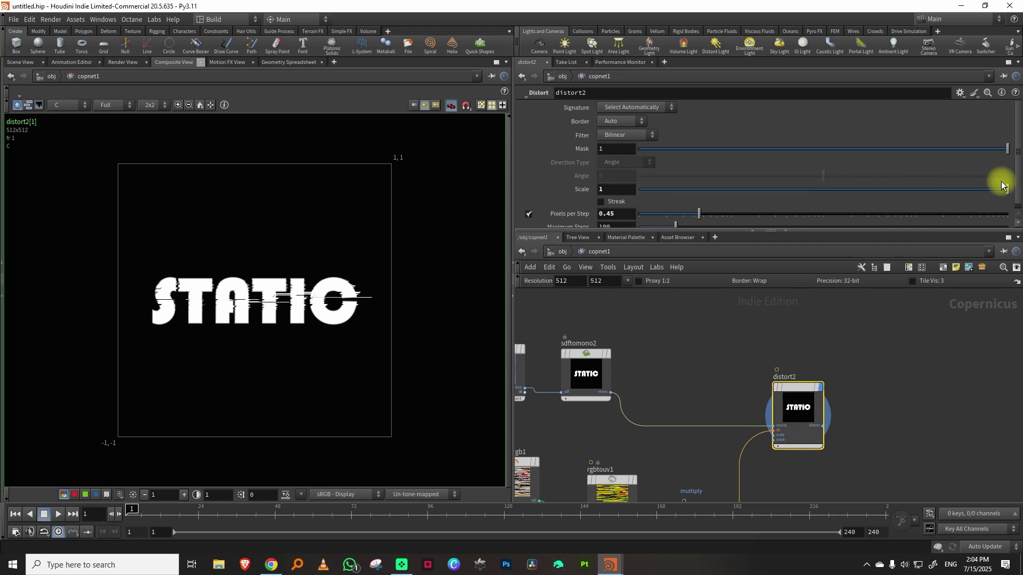
Step: Duplicate distort2 with its inputs and lower the copy's Scale so the text distorts in the opposite direction
{"action": "middle_click_drag", "start_coordinate": [854, 352], "coordinate": [811, 317]}
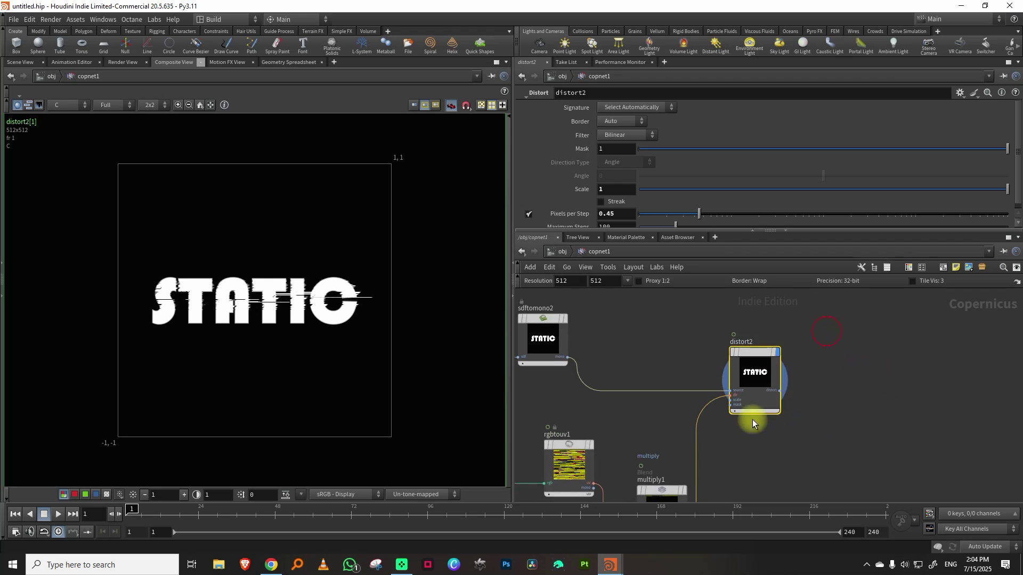
{"action": "middle_click_drag", "start_coordinate": [752, 420], "coordinate": [733, 365]}
{"action": "key", "text": "ctrl+c"}
{"action": "key", "text": "ctrl+v"}
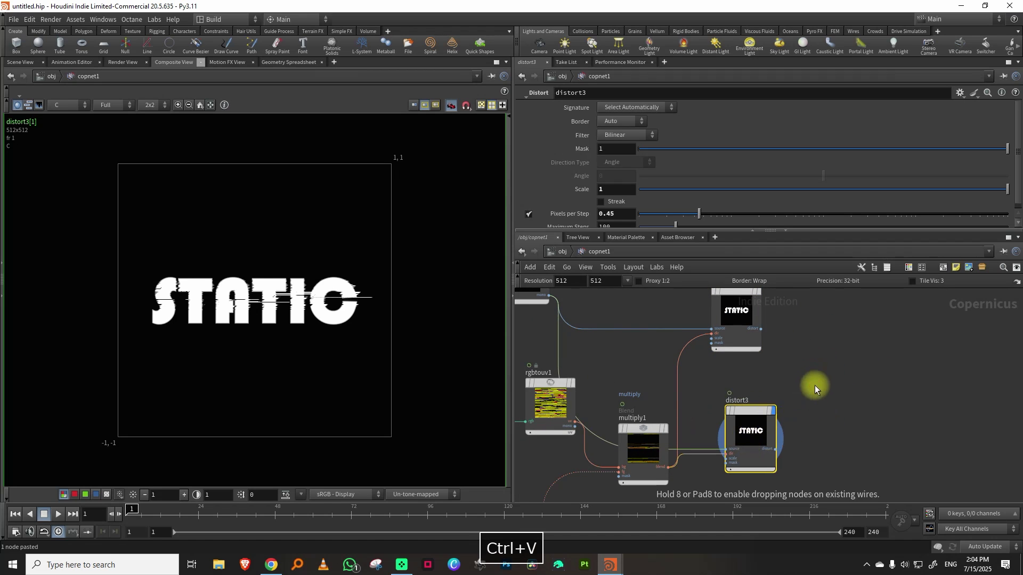
{"action": "left_click_drag", "start_coordinate": [1007, 189], "coordinate": [605, 244]}
Step: Add a Blend node beside the two distort nodes and set its Mode to Maximum
{"action": "middle_click_drag", "start_coordinate": [836, 350], "coordinate": [793, 389]}
{"action": "key", "text": "Tab"}
{"action": "type", "text": "ble"}
{"action": "key", "text": "Return"}
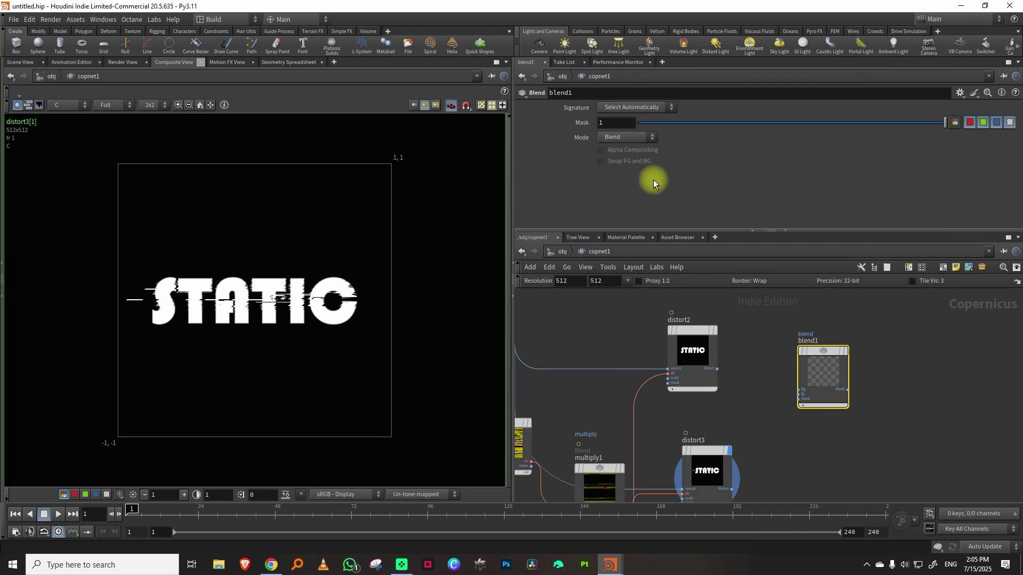
{"action": "left_click", "coordinate": [624, 137]}
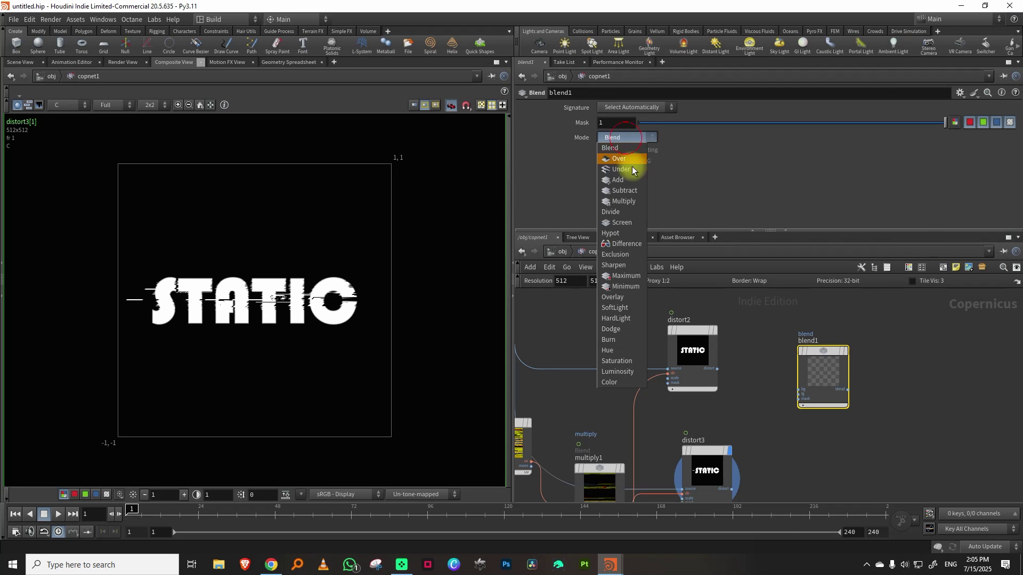
{"action": "left_click", "coordinate": [628, 275]}
Step: Wire distort2 into blend1's background and distort3 into its foreground, then display blend1 and play back the combined glitch
{"action": "left_click", "coordinate": [717, 369]}
{"action": "left_click", "coordinate": [799, 389]}
{"action": "middle_click_drag", "start_coordinate": [763, 439], "coordinate": [744, 411]}
{"action": "left_click", "coordinate": [731, 489]}
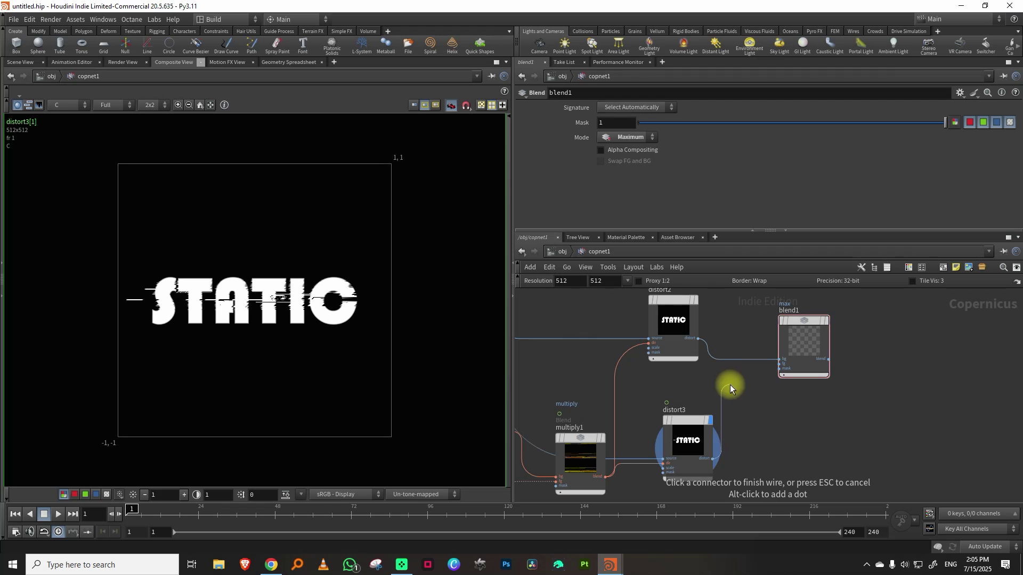
{"action": "left_click", "coordinate": [781, 364]}
{"action": "left_click", "coordinate": [826, 320]}
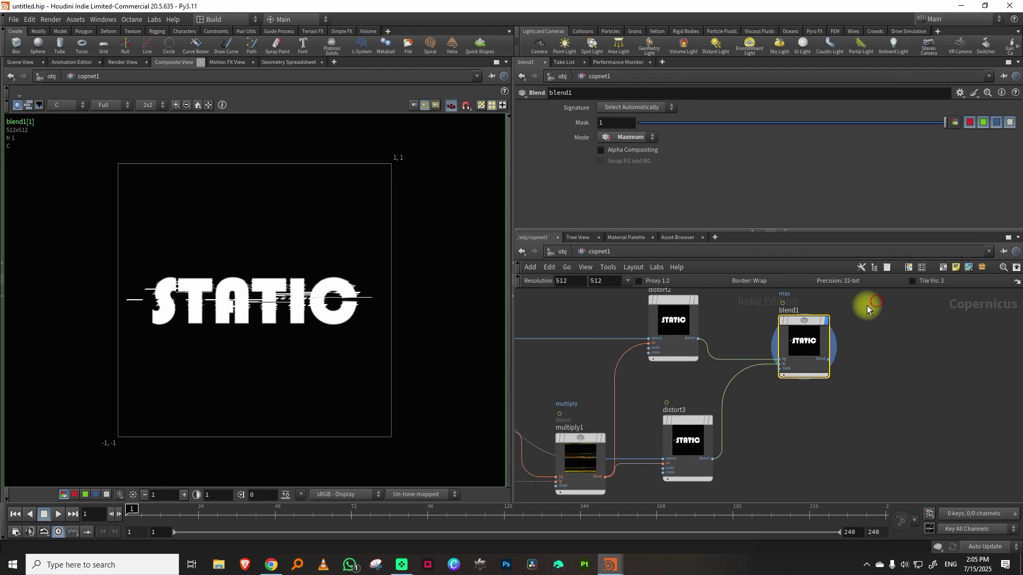
{"action": "key", "text": "Up"}
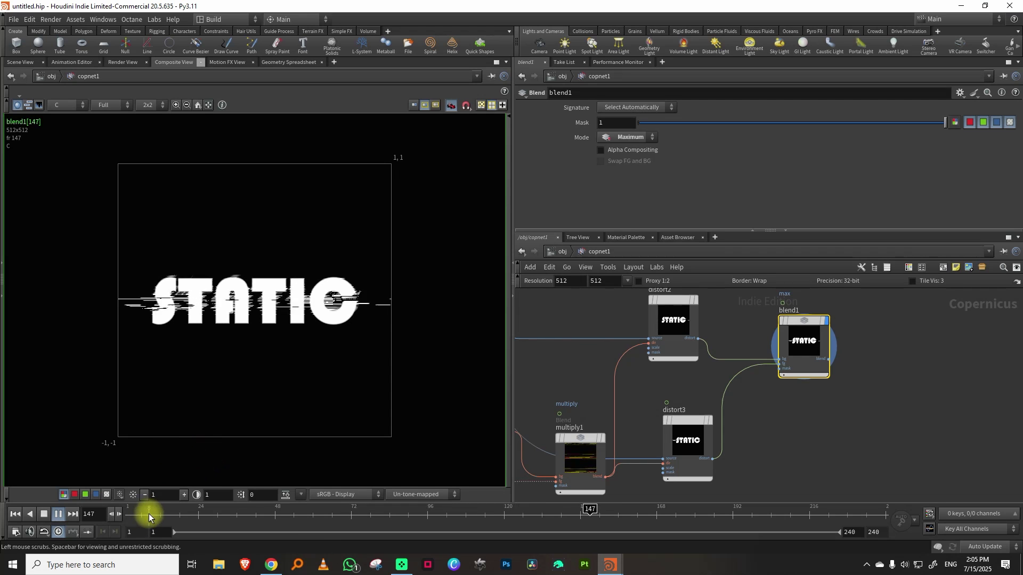
{"action": "key", "text": "ctrl+Up"}
Step: Add a Blur node fed by blend1 and set its Size to 0.0039
{"action": "left_click_drag", "start_coordinate": [729, 231], "coordinate": [729, 177]}
{"action": "scroll", "coordinate": [856, 327], "scroll_direction": "down", "scroll_amount": 2}
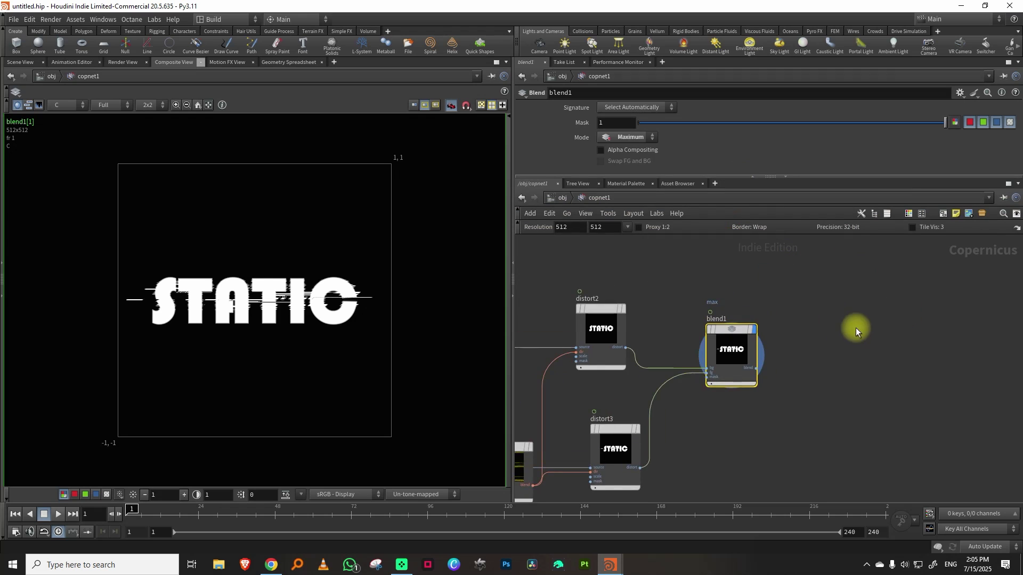
{"action": "middle_click_drag", "start_coordinate": [817, 338], "coordinate": [721, 359]}
{"action": "key", "text": "Tab"}
{"action": "type", "text": "blu"}
{"action": "left_click", "coordinate": [815, 303]}
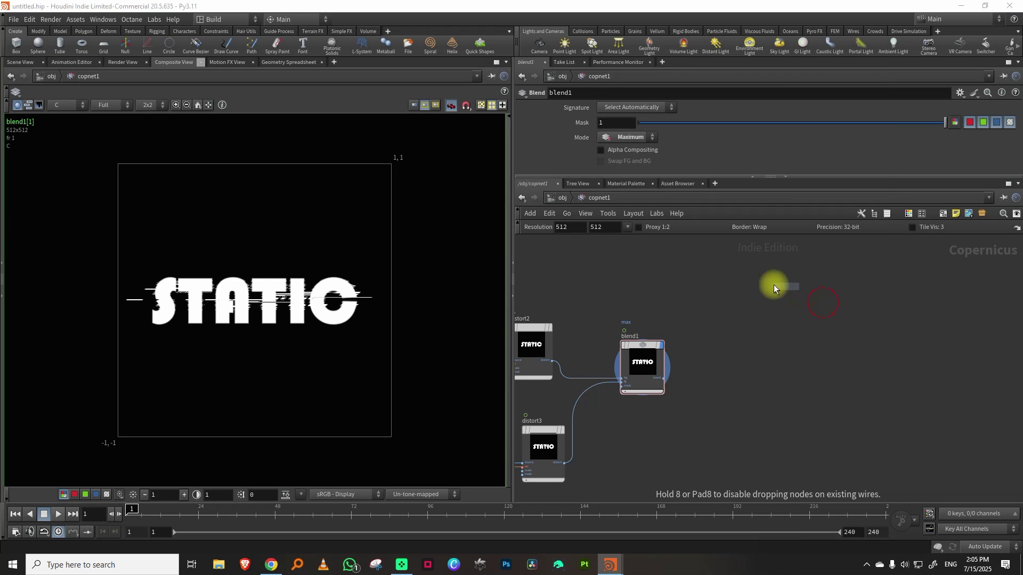
{"action": "left_click", "coordinate": [722, 278]}
{"action": "left_click", "coordinate": [663, 377]}
{"action": "left_click", "coordinate": [726, 313]}
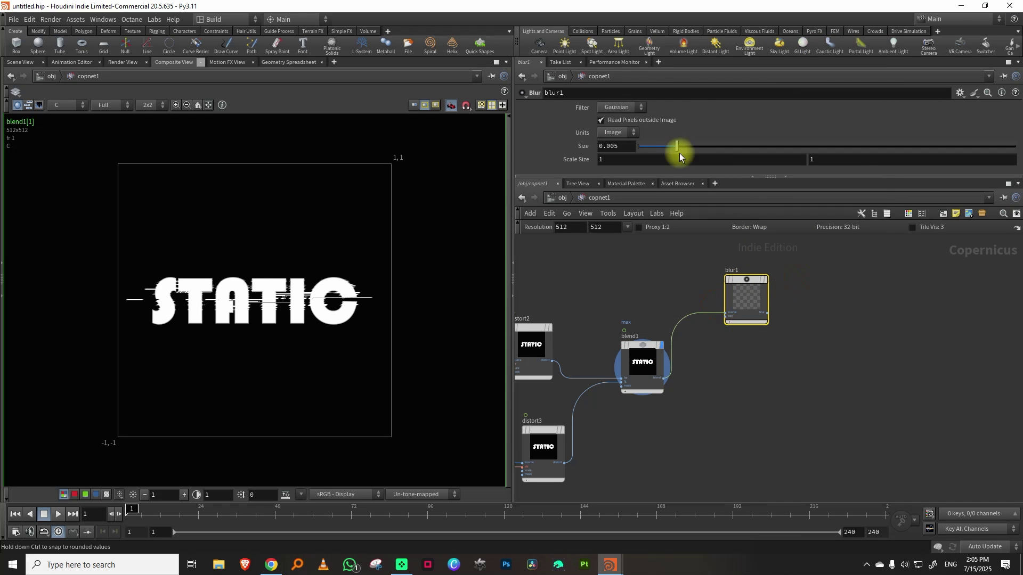
{"action": "left_click_drag", "start_coordinate": [674, 145], "coordinate": [668, 151]}
Step: Add a second Blend node beside blur1, then slightly increase blur1's Size
{"action": "key", "text": "Tab"}
{"action": "type", "text": "ble"}
{"action": "left_click", "coordinate": [846, 304]}
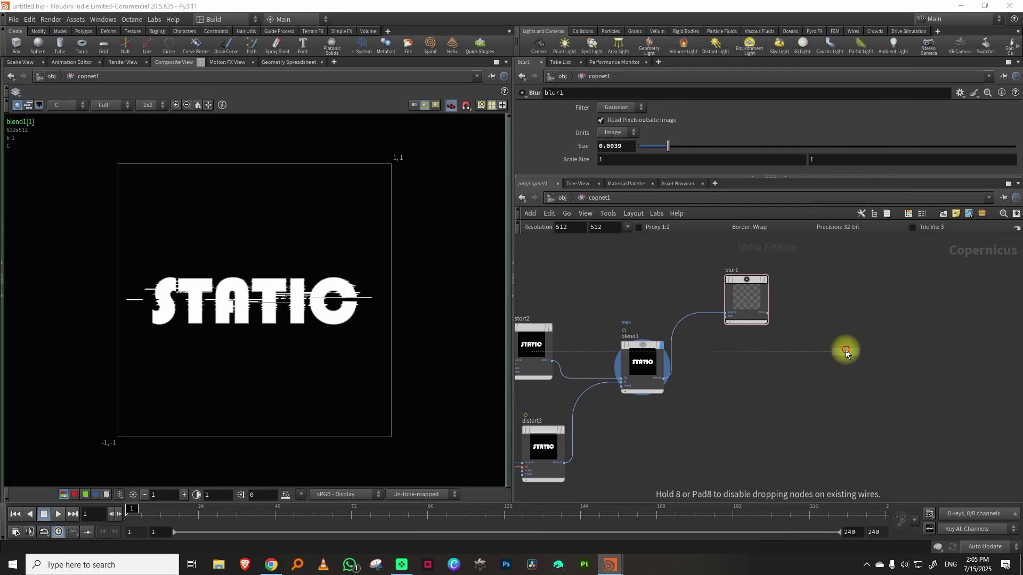
{"action": "left_click", "coordinate": [845, 354]}
{"action": "left_click", "coordinate": [764, 280]}
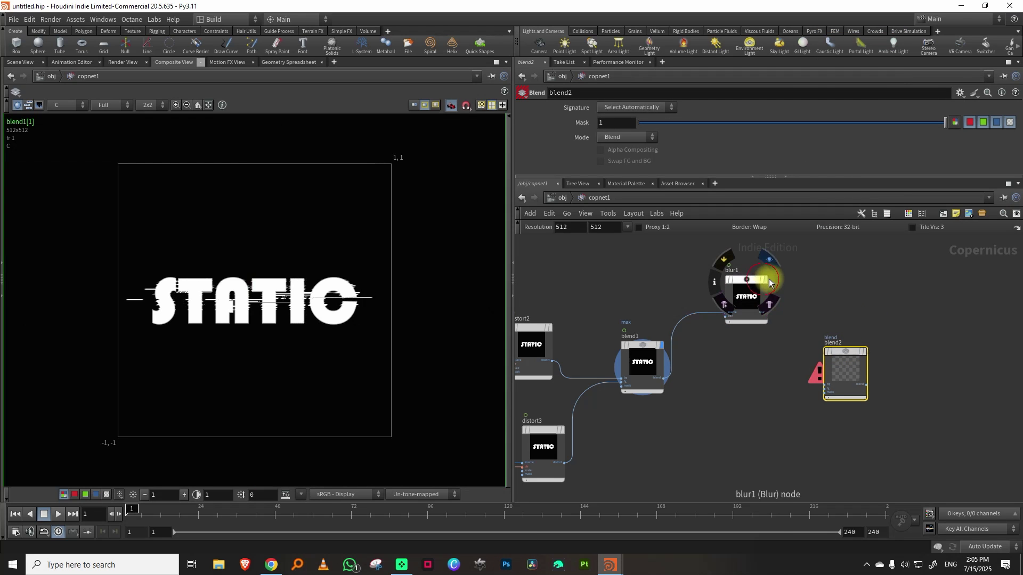
{"action": "left_click_drag", "start_coordinate": [668, 146], "coordinate": [680, 146]}
Step: Wire blur1 into blend2's background and blend1 into its foreground, display blend2, and set its Mode to Hypot
{"action": "left_click_drag", "start_coordinate": [767, 313], "coordinate": [825, 385]}
{"action": "left_click", "coordinate": [665, 379]}
{"action": "left_click", "coordinate": [823, 391]}
{"action": "left_click", "coordinate": [853, 368]}
{"action": "left_click", "coordinate": [625, 137]}
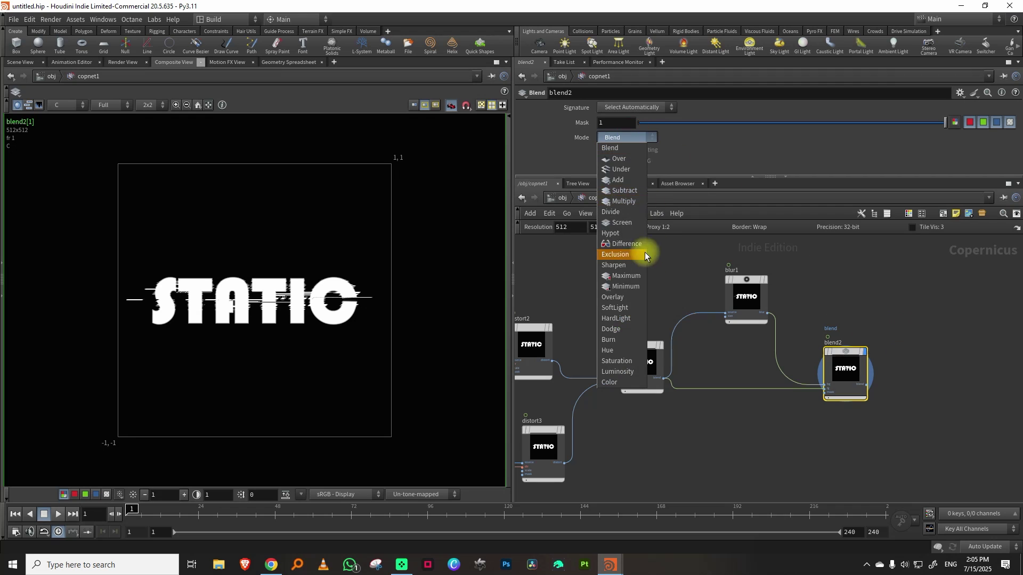
{"action": "left_click", "coordinate": [616, 234]}
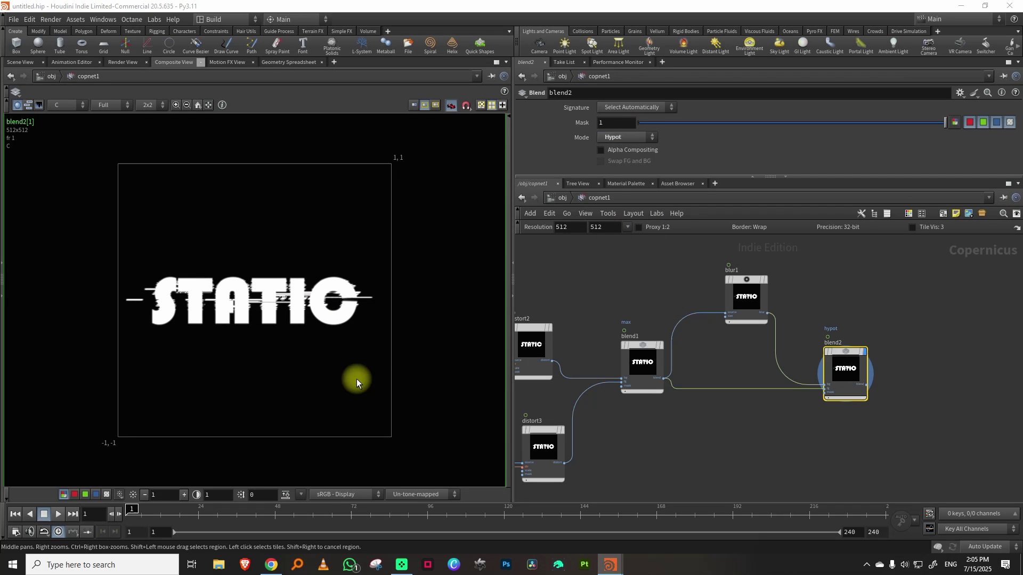
Step: Add a second Blur node fed by blend2, display it, and set its Size to 0.01459
{"action": "middle_click_drag", "start_coordinate": [904, 313], "coordinate": [834, 315]}
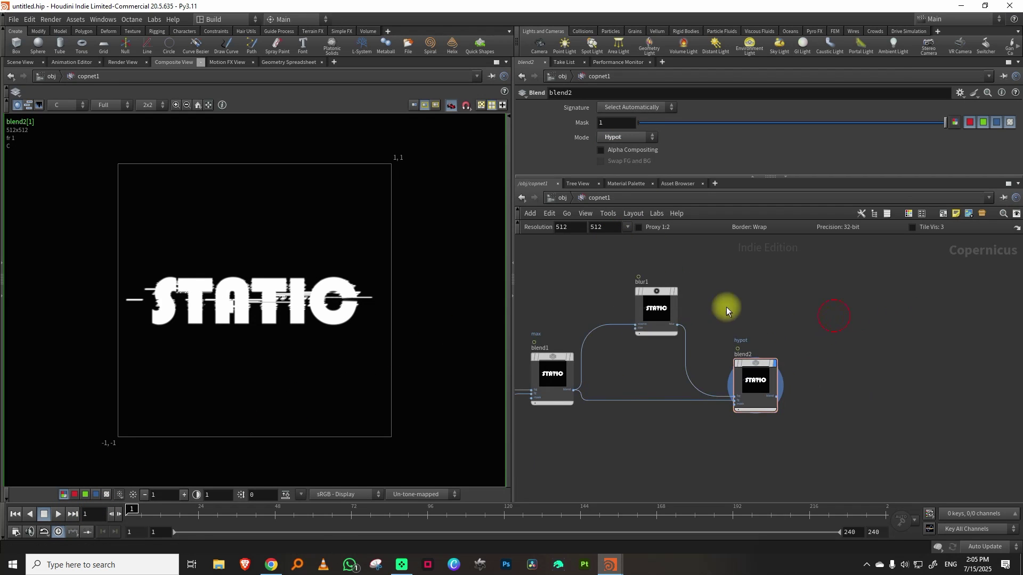
{"action": "key", "text": "Tab"}
{"action": "left_click", "coordinate": [901, 297]}
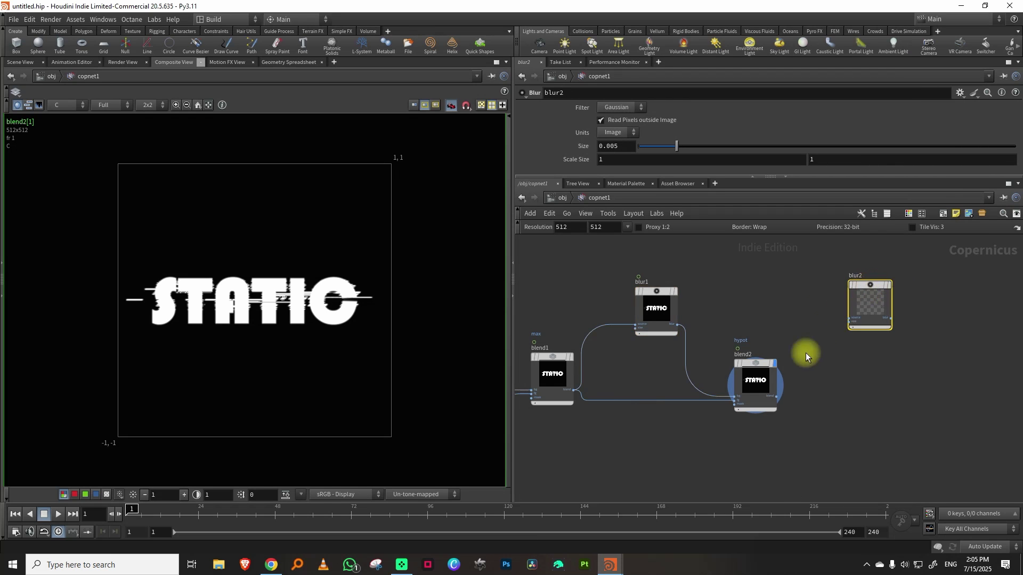
{"action": "left_click_drag", "start_coordinate": [773, 395], "coordinate": [850, 319]}
{"action": "left_click", "coordinate": [885, 285]}
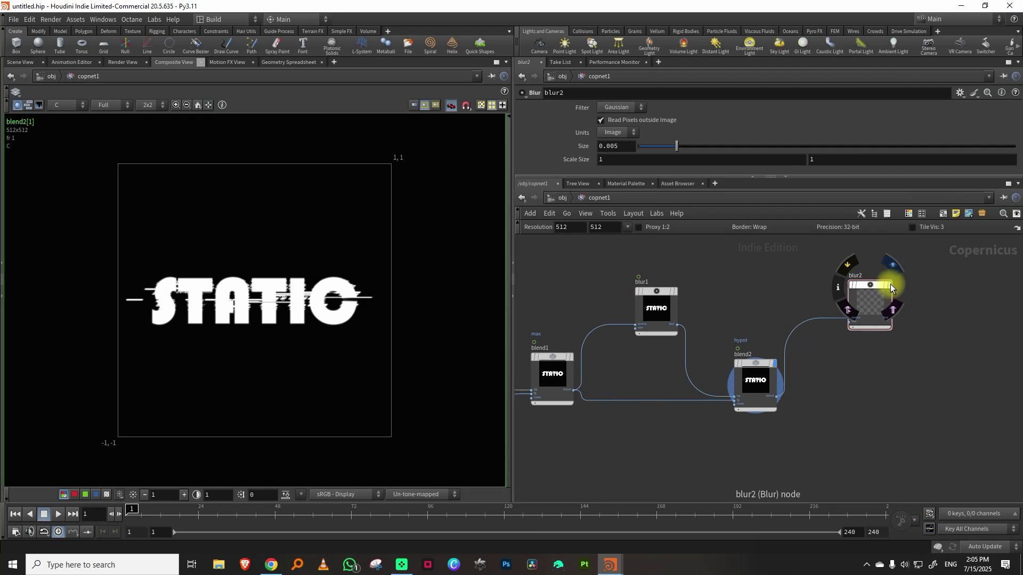
{"action": "left_click_drag", "start_coordinate": [737, 147], "coordinate": [746, 145]}
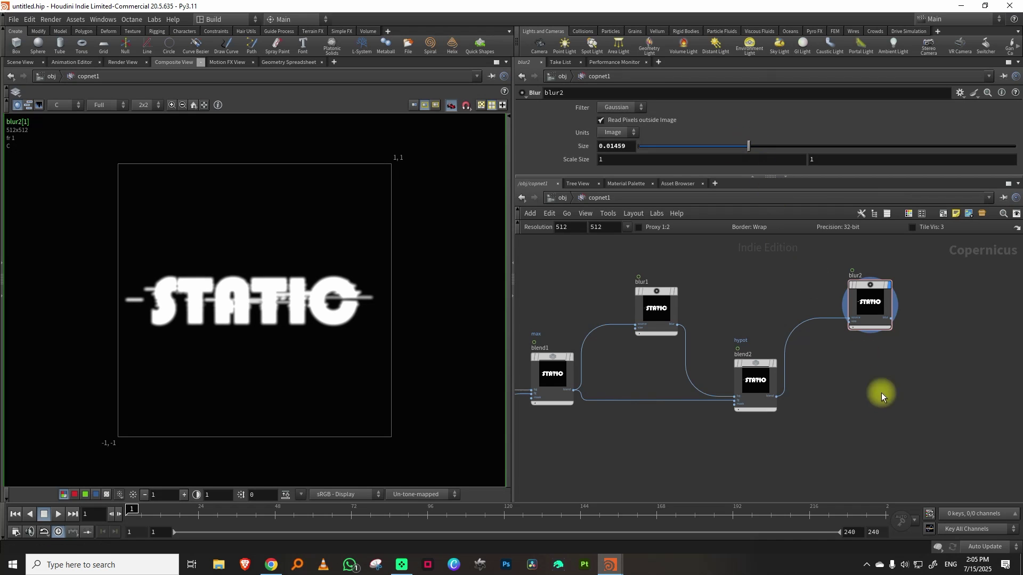
Step: Add a third Blend node to the network beyond blur2
{"action": "middle_click_drag", "start_coordinate": [881, 392], "coordinate": [814, 369]}
{"action": "key", "text": "Tab"}
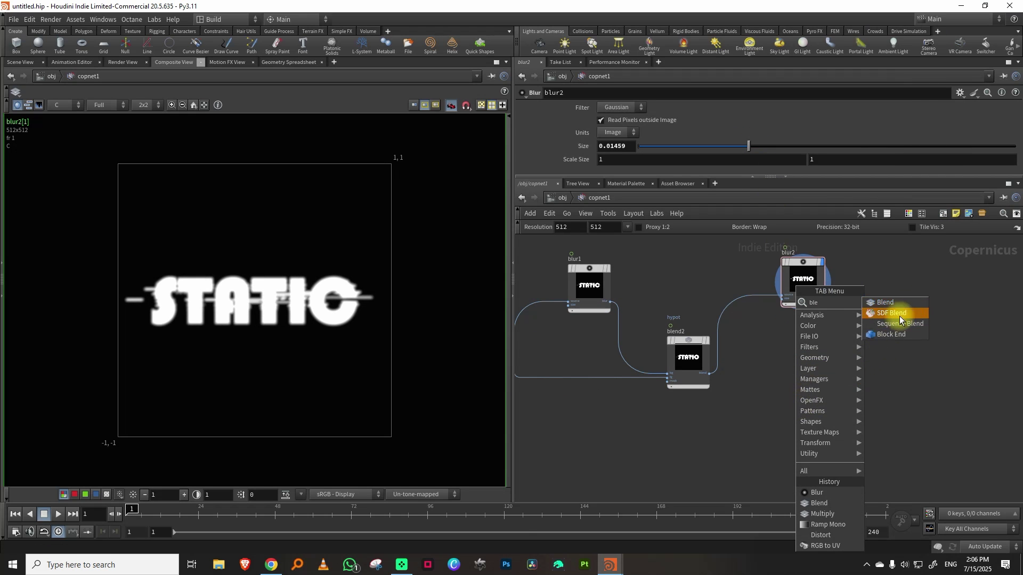
{"action": "left_click", "coordinate": [899, 315]}
{"action": "left_click", "coordinate": [909, 368]}
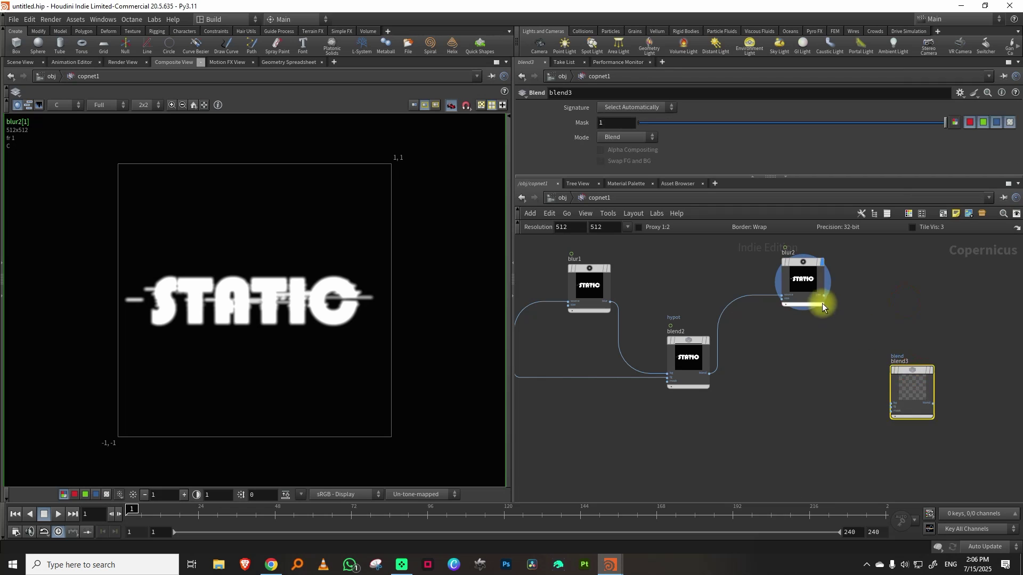
Step: Wire blur2 into blend3's background and blend2 into its foreground, display blend3, and set its Mode to Difference
{"action": "left_click", "coordinate": [710, 376]}
{"action": "left_click", "coordinate": [883, 408]}
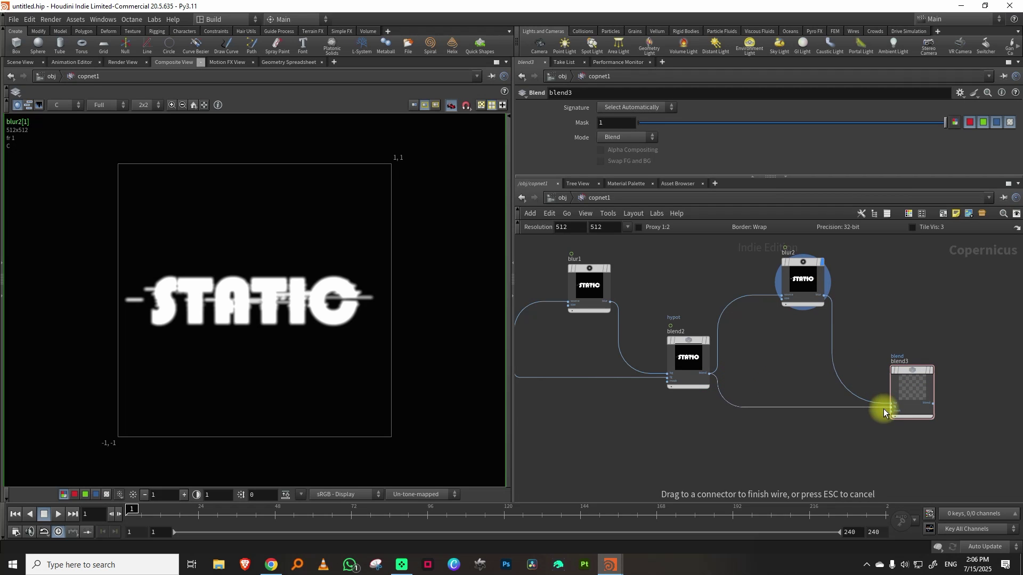
{"action": "left_click", "coordinate": [923, 376]}
{"action": "left_click", "coordinate": [626, 137]}
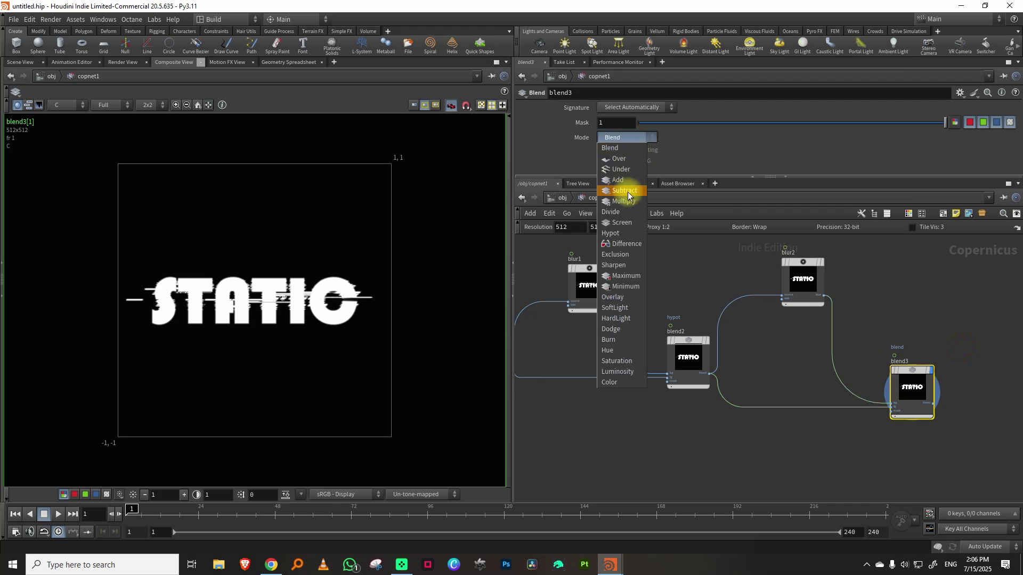
{"action": "left_click", "coordinate": [628, 244]}
Step: Set blend3's Mask to 0.417 and preview the animation
{"action": "left_click_drag", "start_coordinate": [875, 123], "coordinate": [778, 127]}
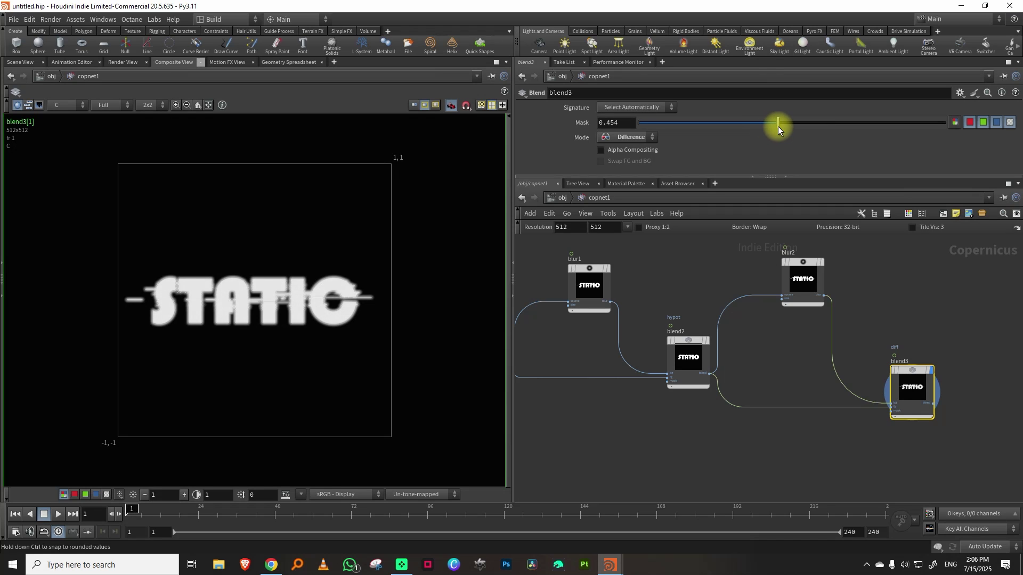
{"action": "left_click", "coordinate": [59, 514]}
{"action": "left_click", "coordinate": [123, 510]}
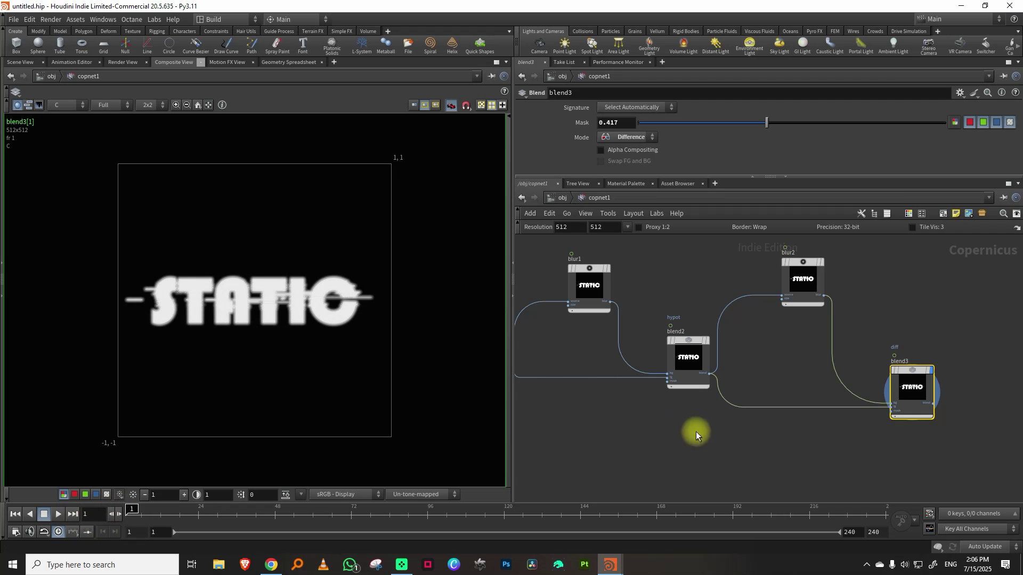
{"action": "key", "text": "f"}
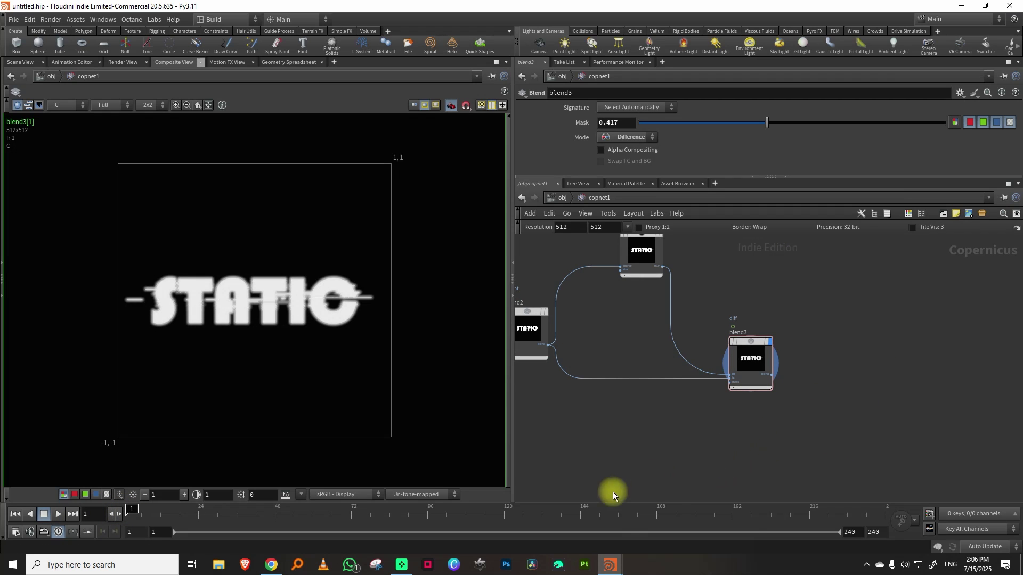
Step: Copy the monotorgb3 node from the finished glitch.hiplc session, and return to the untitled.hip session
{"action": "mouse_move", "coordinate": [610, 564]}
{"action": "left_click", "coordinate": [576, 524]}
{"action": "left_click", "coordinate": [756, 411]}
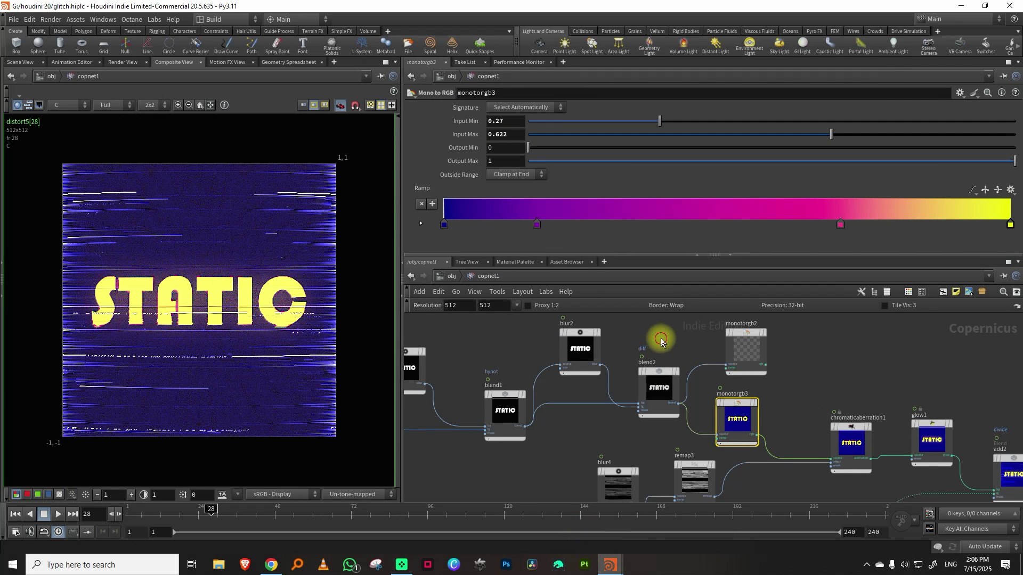
{"action": "left_click", "coordinate": [670, 376]}
{"action": "left_click", "coordinate": [755, 411]}
{"action": "key", "text": "ctrl+c"}
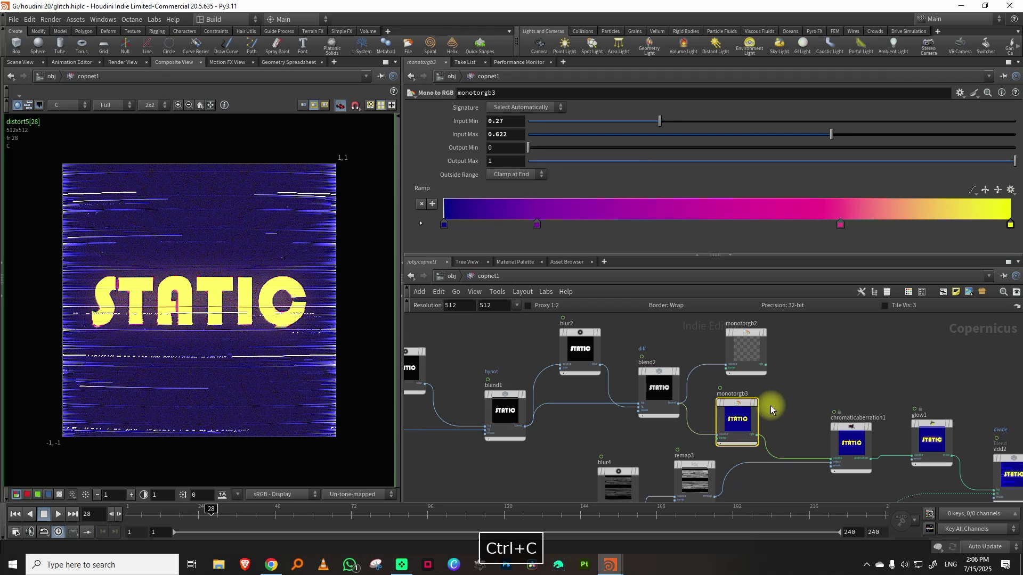
{"action": "mouse_move", "coordinate": [610, 565]}
{"action": "left_click", "coordinate": [654, 530]}
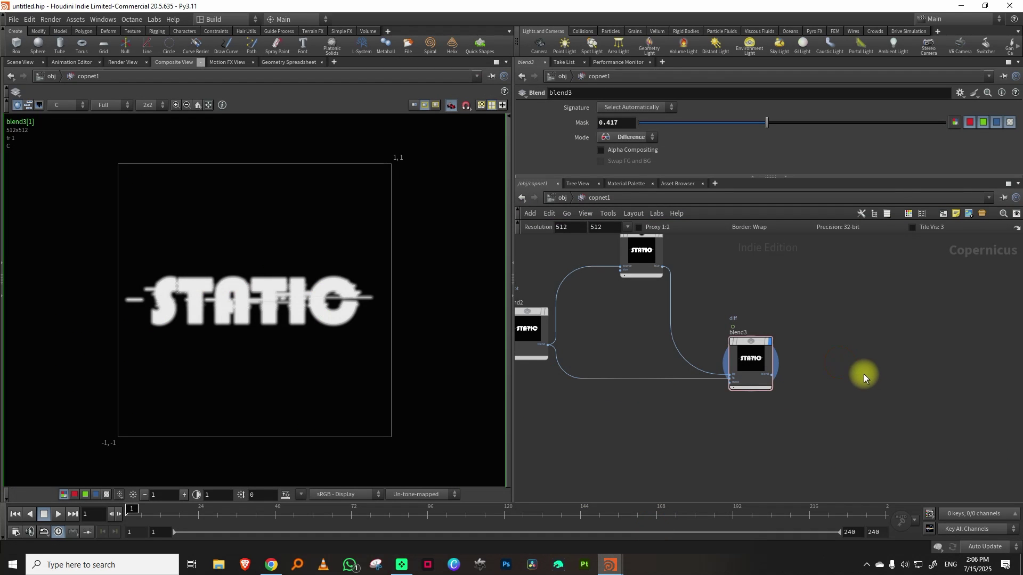
Step: Paste the copied Mono to RGB node beside blend3, feed it from blend3, display it, and preview the animation
{"action": "key", "text": "ctrl+v"}
{"action": "left_click", "coordinate": [772, 374]}
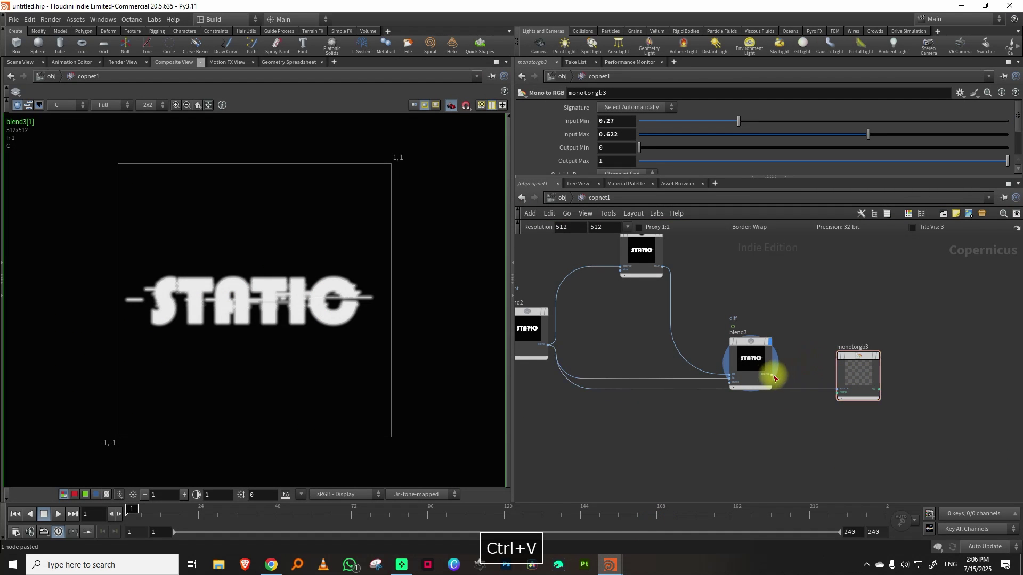
{"action": "left_click", "coordinate": [837, 390]}
{"action": "left_click", "coordinate": [876, 355]}
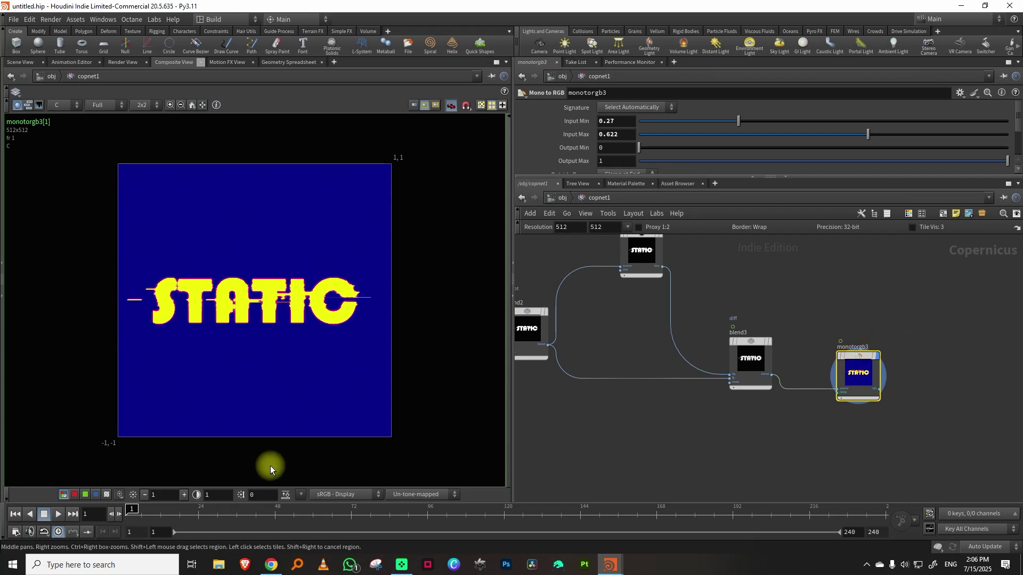
{"action": "left_click", "coordinate": [59, 514]}
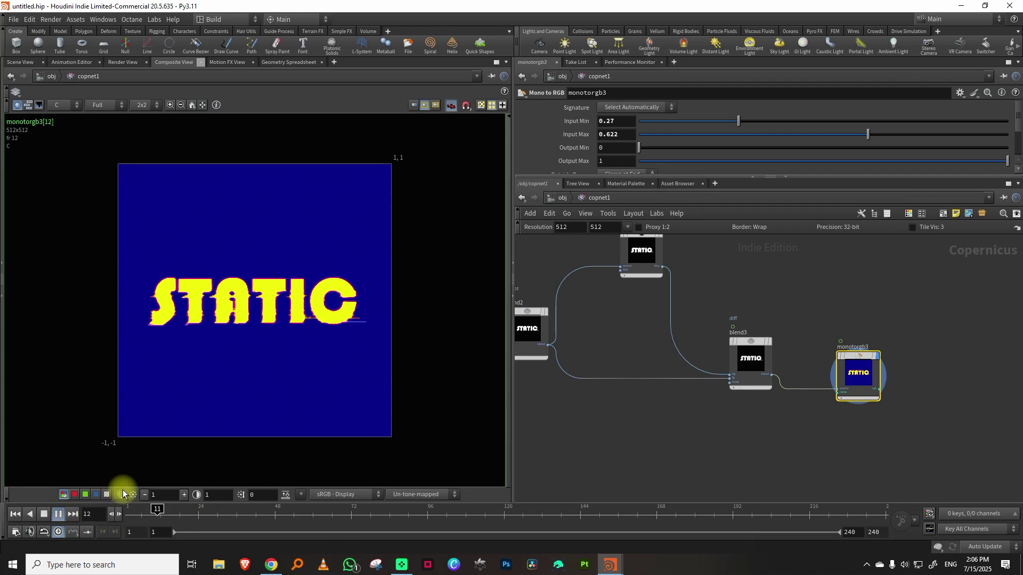
{"action": "left_click", "coordinate": [176, 511]}
Step: Adjust blur2's Size, set blend3's Mask to 0.539, and play back the colored glitch
{"action": "left_click", "coordinate": [751, 363]}
{"action": "mouse_move", "coordinate": [812, 122]}
{"action": "left_mouse_down"}
{"action": "mouse_move", "coordinate": [794, 126]}
{"action": "mouse_move", "coordinate": [849, 127]}
{"action": "mouse_move", "coordinate": [820, 130]}
{"action": "left_mouse_up"}
{"action": "left_click", "coordinate": [658, 258]}
{"action": "left_click_drag", "start_coordinate": [717, 144], "coordinate": [804, 121]}
{"action": "left_click", "coordinate": [751, 359]}
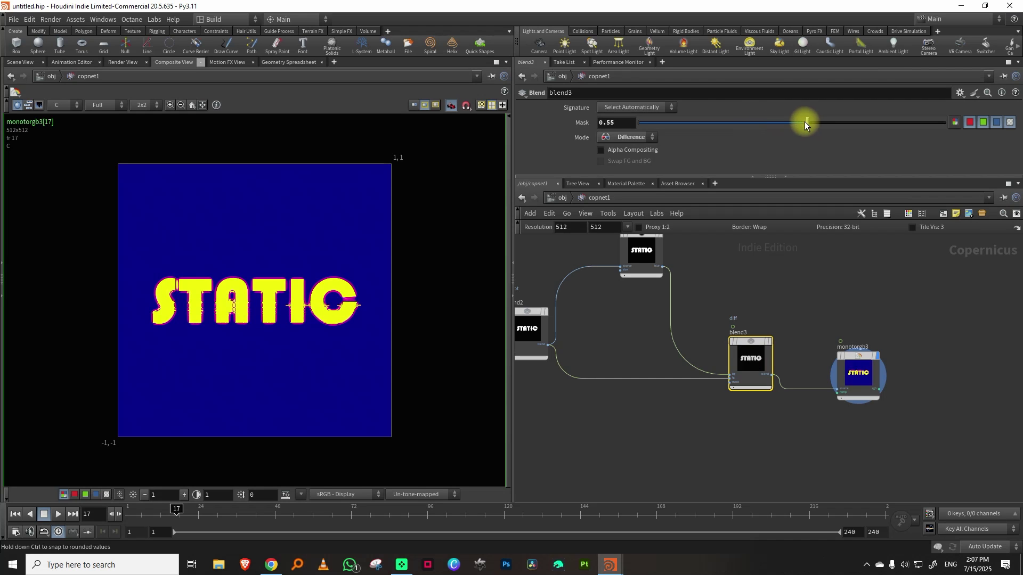
{"action": "left_click", "coordinate": [58, 514]}
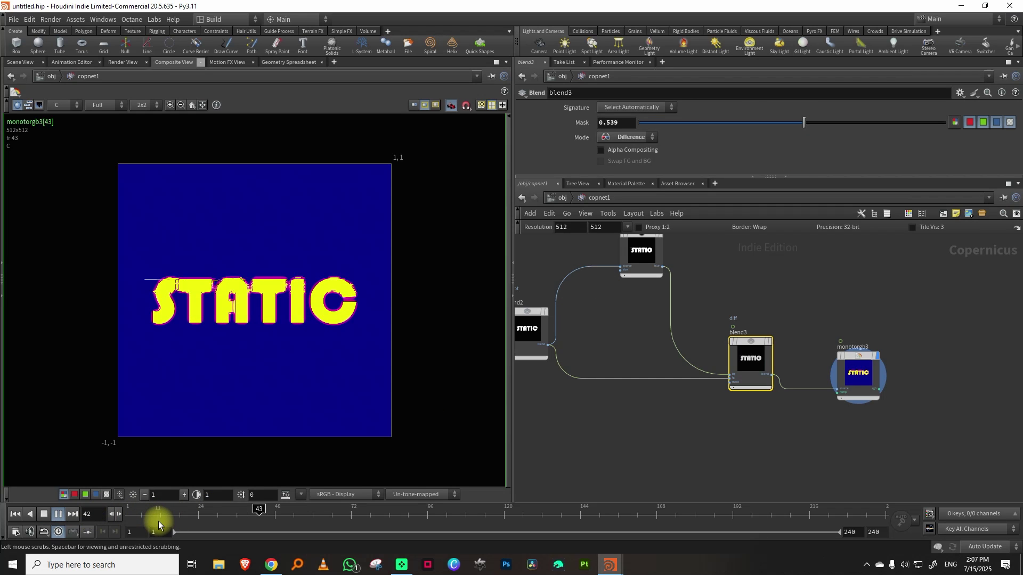
{"action": "key", "text": "l"}
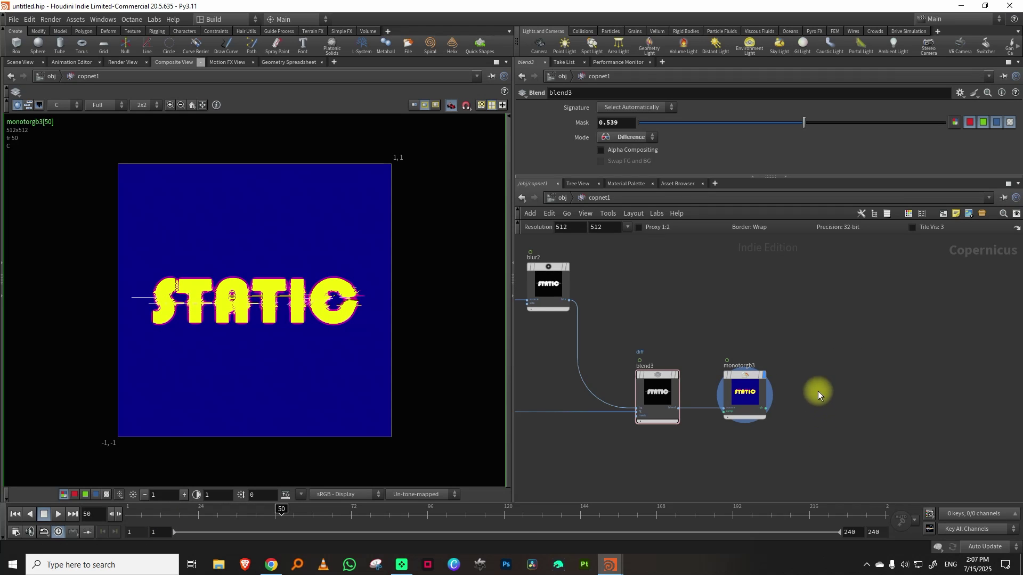
Step: Add a Chromatic Aberration node fed by monotorgb3 and display it
{"action": "key", "text": "Tab"}
{"action": "type", "text": "chrom"}
{"action": "left_click", "coordinate": [925, 314]}
{"action": "left_click", "coordinate": [855, 376]}
{"action": "left_click", "coordinate": [766, 408]}
{"action": "left_click", "coordinate": [835, 388]}
{"action": "left_click", "coordinate": [874, 355]}
{"action": "left_click_drag", "start_coordinate": [692, 175], "coordinate": [696, 218]}
Step: Add a UV to Mono node fed by multiply1 and display it
{"action": "middle_click_drag", "start_coordinate": [749, 411], "coordinate": [833, 376]}
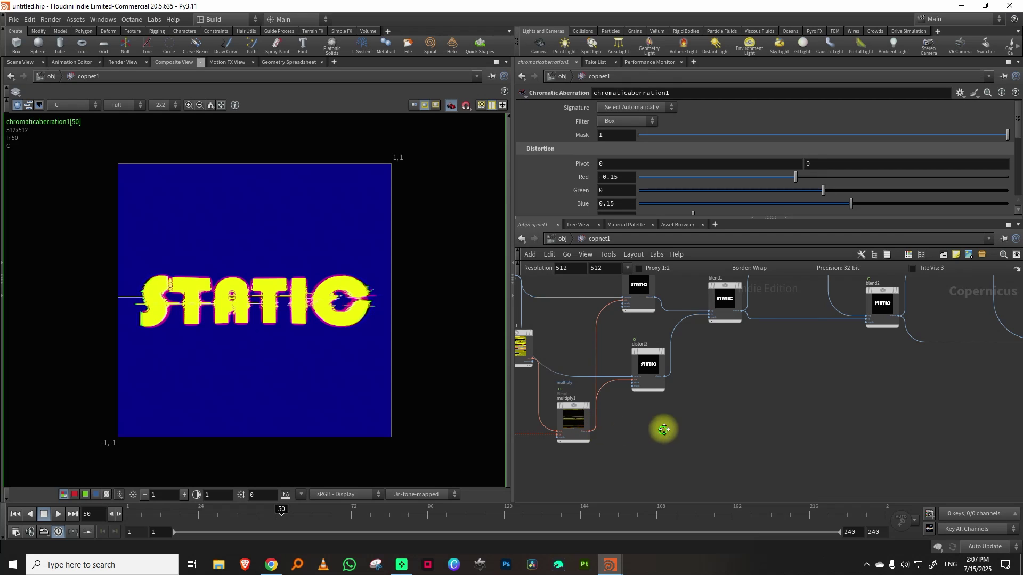
{"action": "scroll", "coordinate": [656, 398], "scroll_direction": "up", "scroll_amount": 2}
{"action": "left_click", "coordinate": [593, 366]}
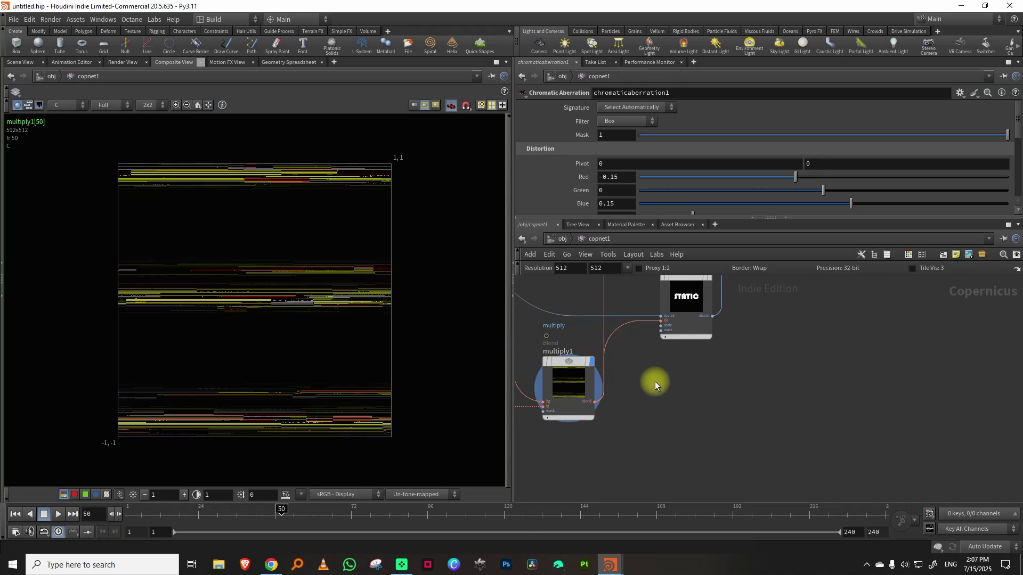
{"action": "key", "text": "Tab"}
{"action": "mouse_move", "coordinate": [666, 402]}
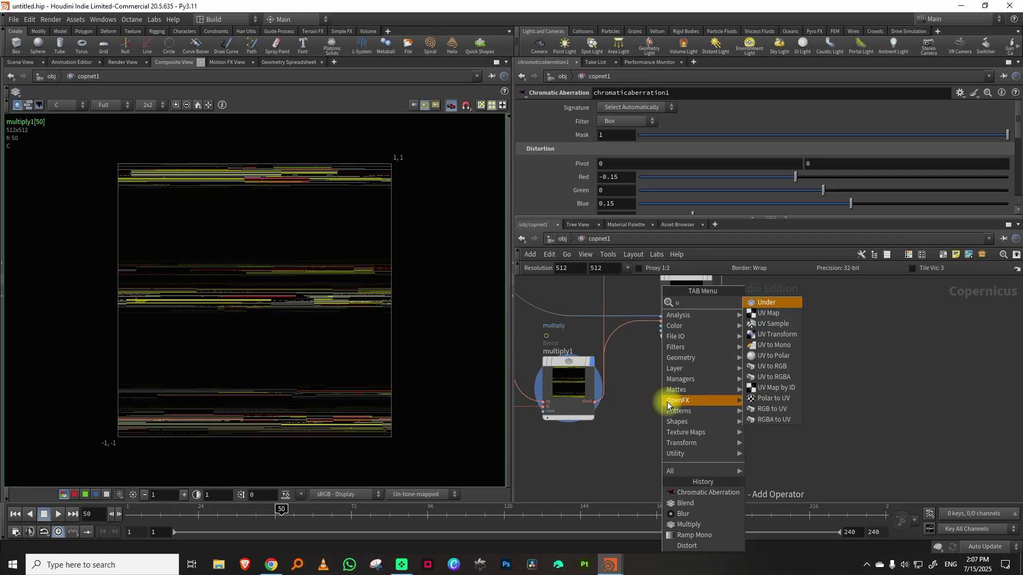
{"action": "mouse_move", "coordinate": [681, 357]}
{"action": "left_click", "coordinate": [767, 326]}
{"action": "left_click", "coordinate": [770, 371]}
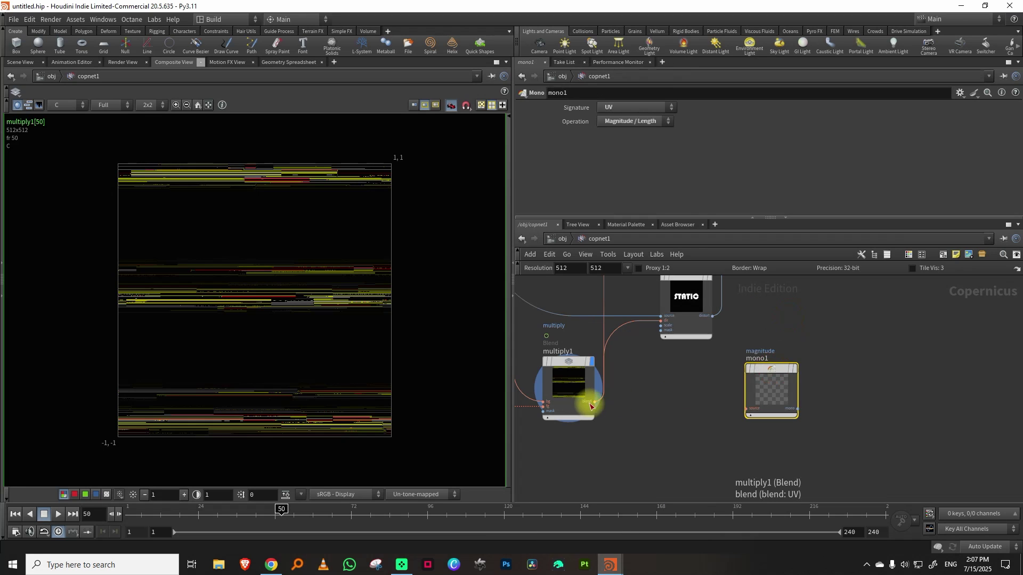
{"action": "left_click", "coordinate": [792, 363]}
Step: Move mono1 near chromaticaberration1, wire it into the effect input, and display chromaticaberration1
{"action": "scroll", "coordinate": [745, 362], "scroll_direction": "down", "scroll_amount": 2}
{"action": "scroll", "coordinate": [746, 362], "scroll_direction": "down", "scroll_amount": 2}
{"action": "left_click_drag", "start_coordinate": [735, 350], "coordinate": [929, 356]}
{"action": "middle_click_drag", "start_coordinate": [993, 342], "coordinate": [844, 354]}
{"action": "scroll", "coordinate": [852, 319], "scroll_direction": "up", "scroll_amount": 5}
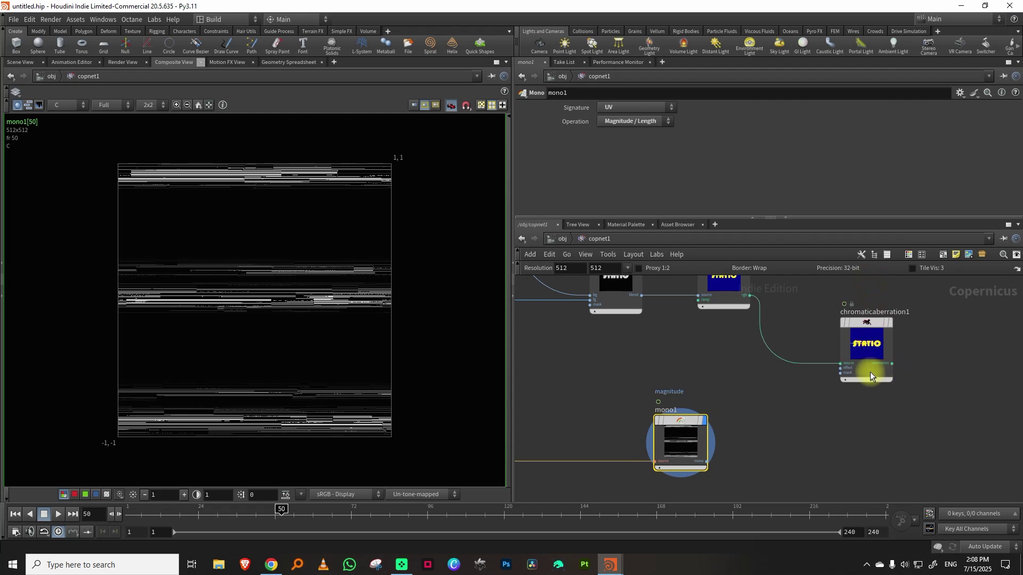
{"action": "scroll", "coordinate": [801, 379], "scroll_direction": "up", "scroll_amount": 1}
{"action": "left_click", "coordinate": [695, 473]}
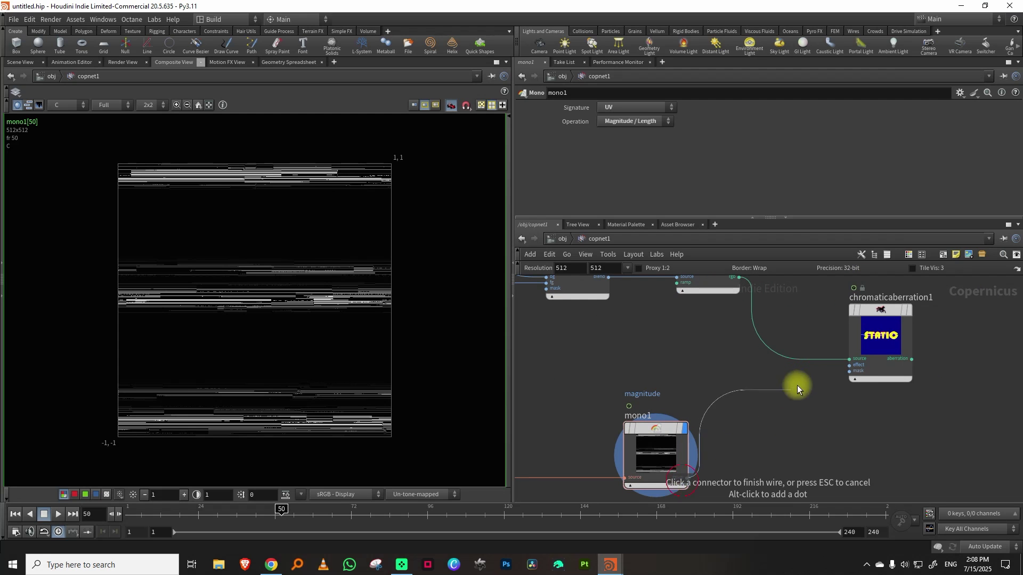
{"action": "left_click", "coordinate": [847, 365]}
{"action": "left_click", "coordinate": [909, 313]}
{"action": "left_click", "coordinate": [889, 313]}
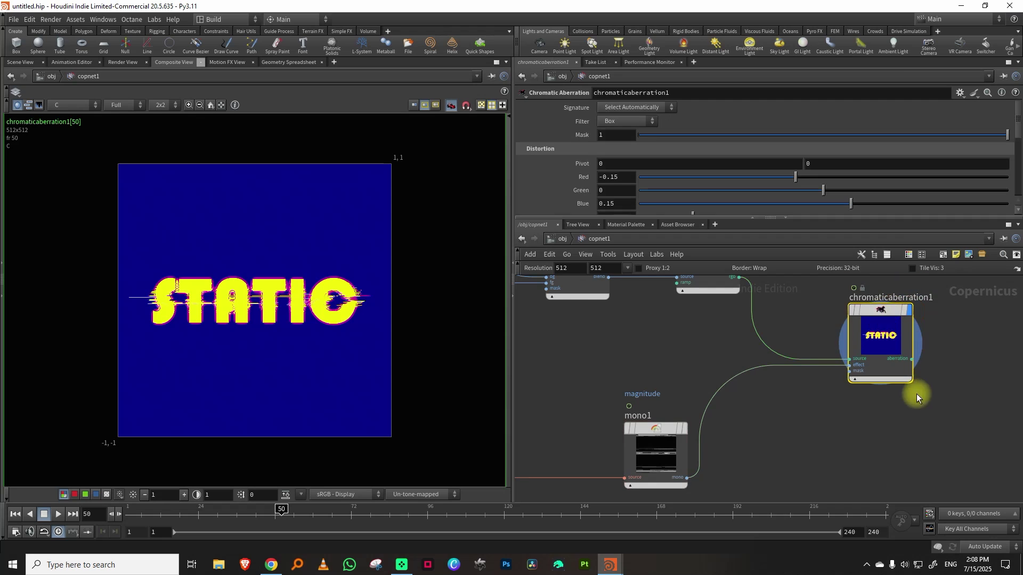
Step: Set chromaticaberration1's Global Distortion Scale to 0.164 and play the animation
{"action": "left_click_drag", "start_coordinate": [694, 212], "coordinate": [809, 212]}
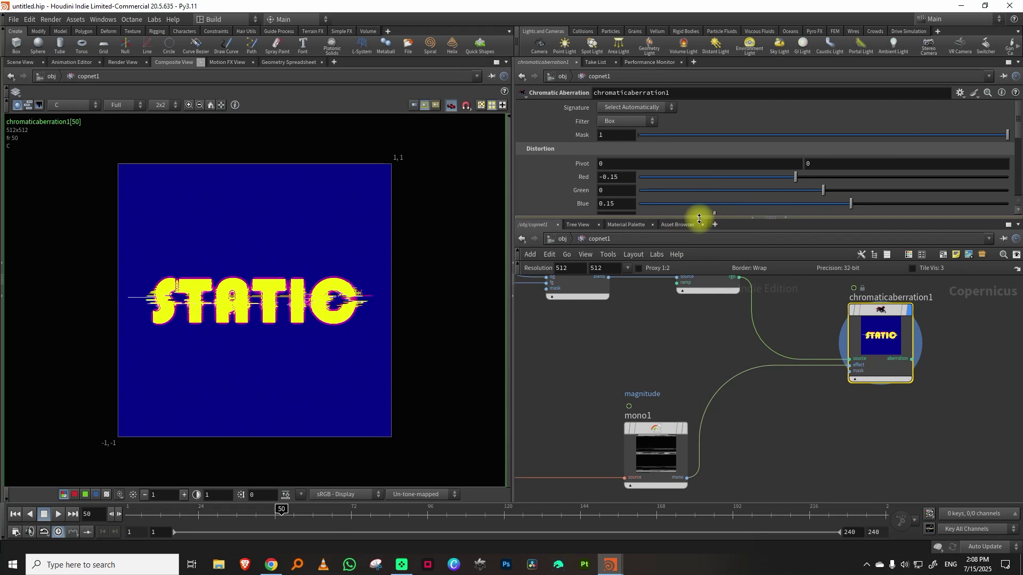
{"action": "left_click_drag", "start_coordinate": [700, 218], "coordinate": [697, 240]}
{"action": "left_click_drag", "start_coordinate": [160, 509], "coordinate": [77, 514]}
{"action": "left_click", "coordinate": [57, 514]}
Step: Set the chromatic aberration's Red to -0.471, Blue to 0.685, and both Pivot values to 0.8
{"action": "left_click_drag", "start_coordinate": [795, 176], "coordinate": [719, 184]}
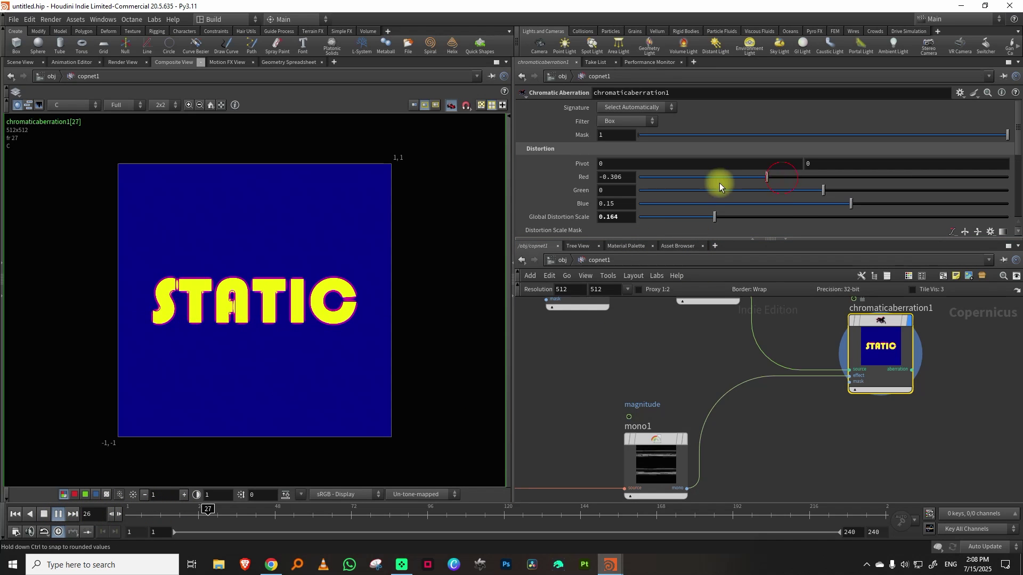
{"action": "left_click_drag", "start_coordinate": [851, 204], "coordinate": [950, 203]}
{"action": "left_click_drag", "start_coordinate": [767, 177], "coordinate": [738, 175]}
{"action": "middle_click_drag", "start_coordinate": [715, 163], "coordinate": [866, 155]}
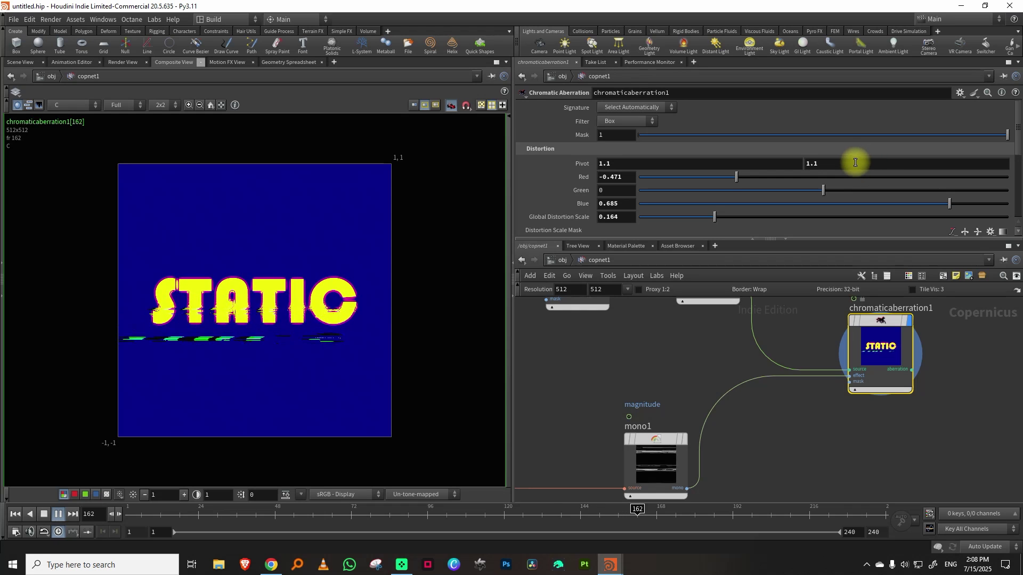
{"action": "middle_click_drag", "start_coordinate": [838, 164], "coordinate": [674, 167]}
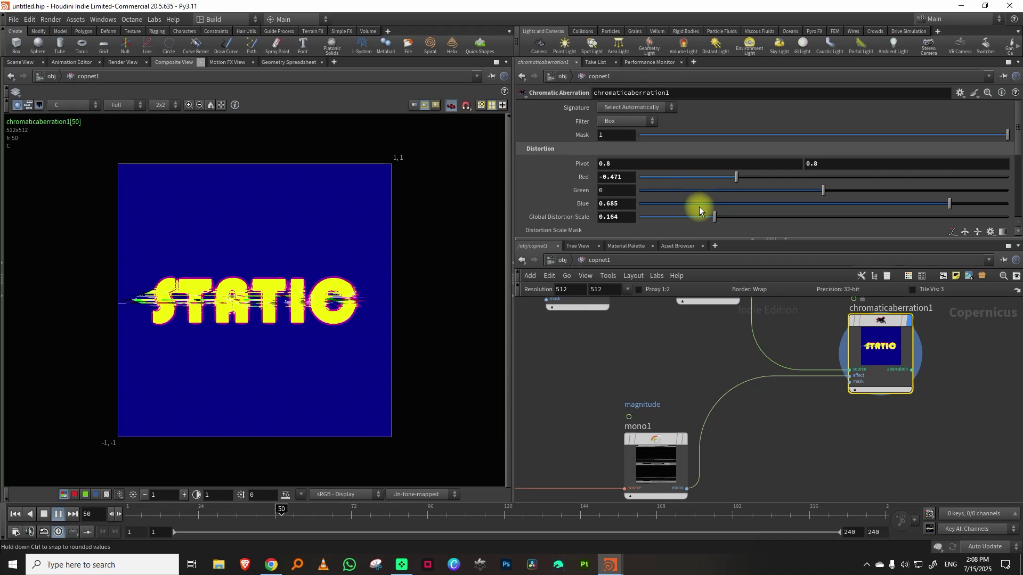
Step: Add a Convolve 3x3 node fed by chromaticaberration1, display it, and toggle its bypass to compare the sharpening
{"action": "middle_click_drag", "start_coordinate": [838, 297], "coordinate": [738, 364]}
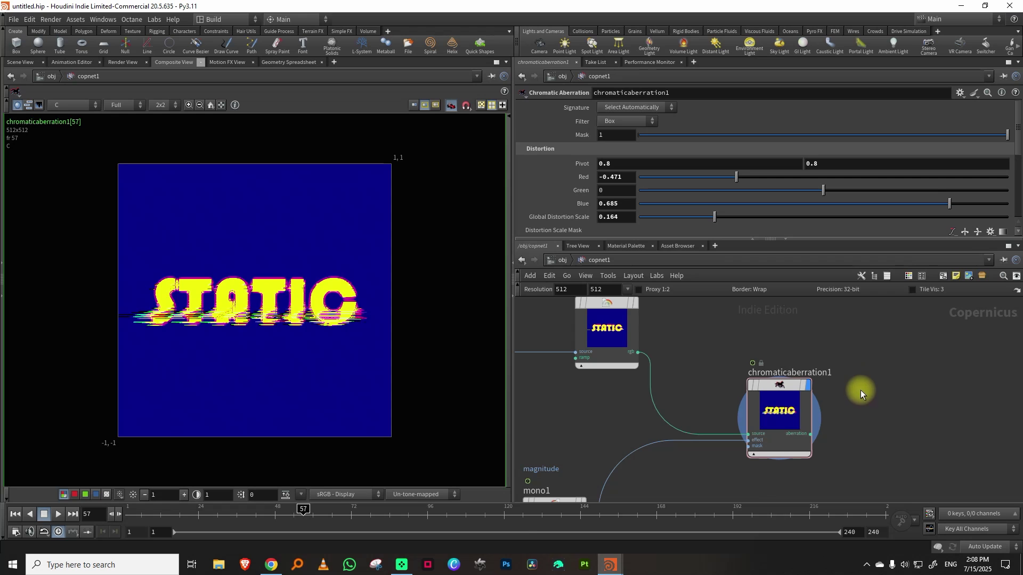
{"action": "key", "text": "Tab"}
{"action": "type", "text": "co"}
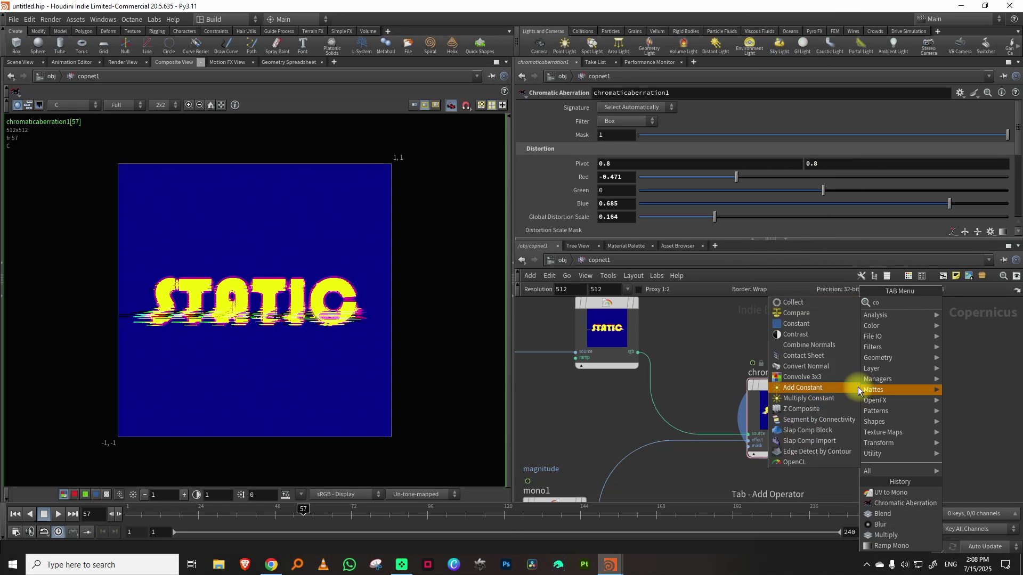
{"action": "left_click", "coordinate": [833, 341]}
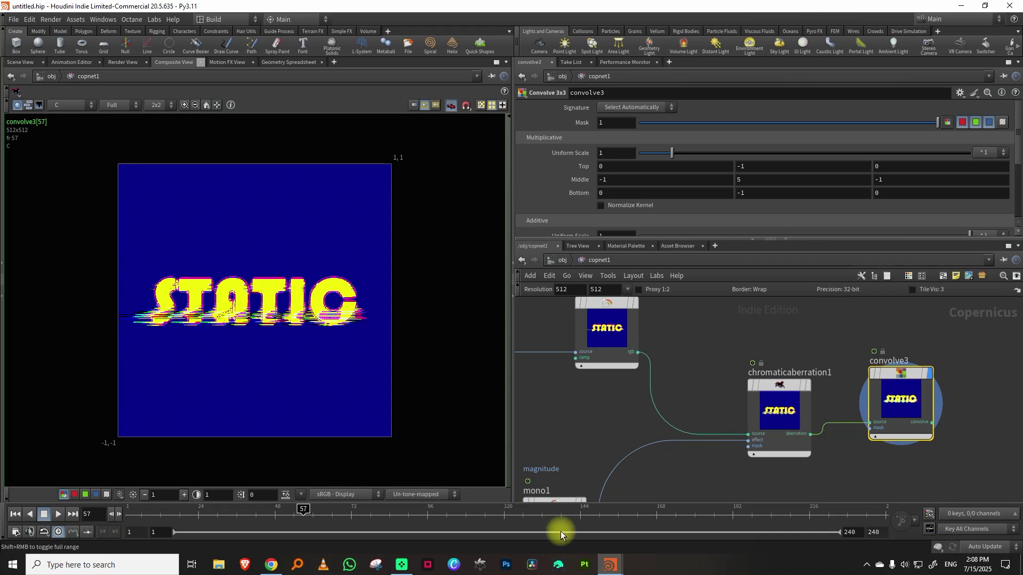
{"action": "mouse_move", "coordinate": [924, 371]}
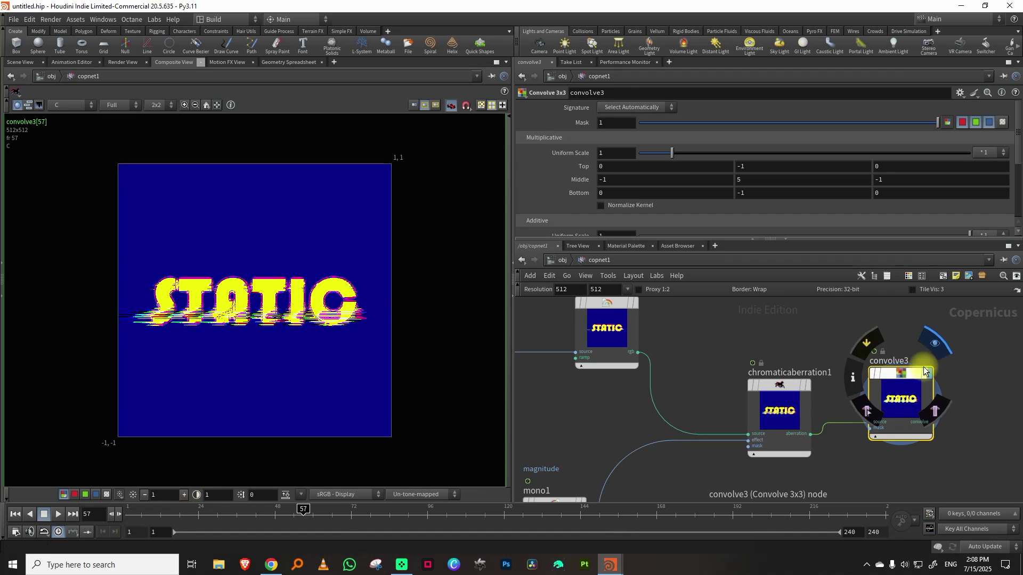
{"action": "left_click", "coordinate": [873, 342]}
{"action": "left_click", "coordinate": [870, 342]}
{"action": "left_click", "coordinate": [867, 343]}
{"action": "left_click", "coordinate": [866, 344]}
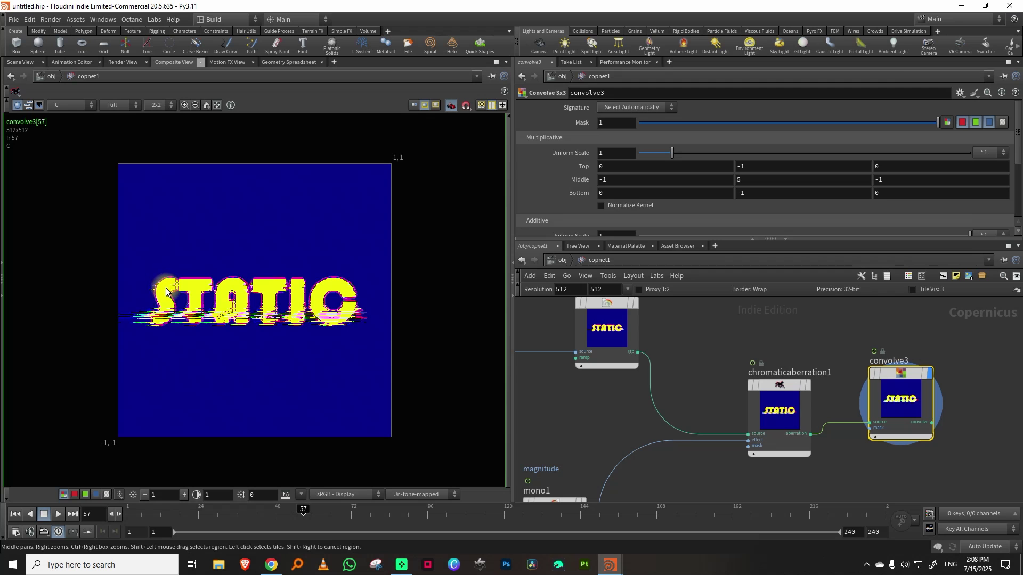
Step: Play back and scrub the sharpened glitch animation, returning to frame 1
{"action": "left_click", "coordinate": [158, 510]}
{"action": "left_click", "coordinate": [58, 514]}
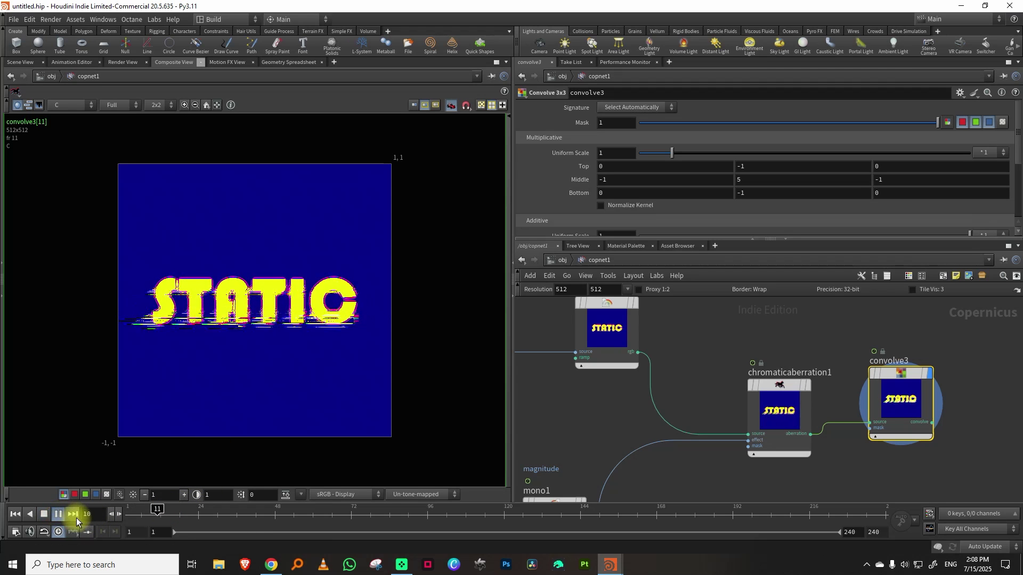
{"action": "left_click_drag", "start_coordinate": [277, 514], "coordinate": [451, 503]}
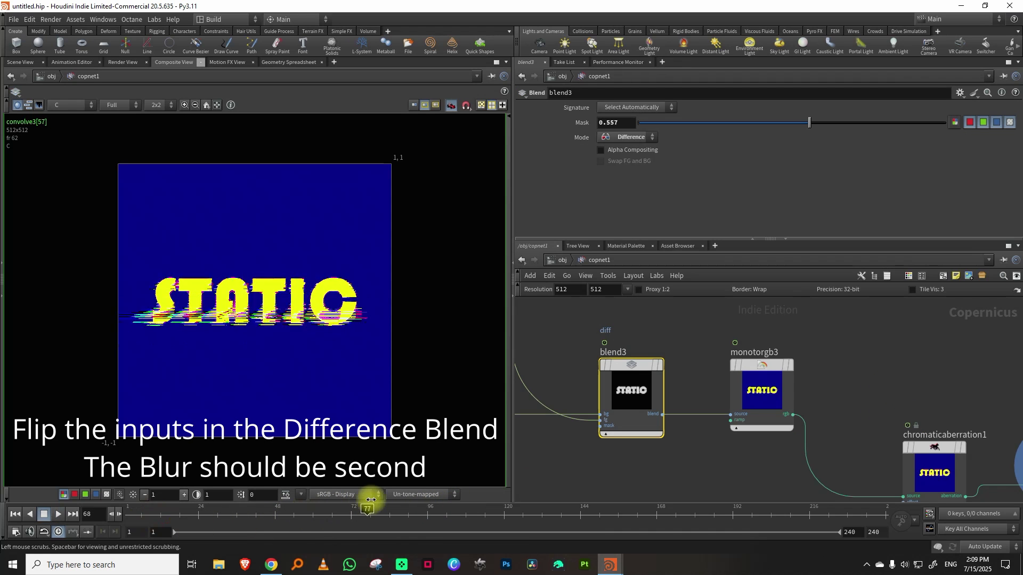
{"action": "left_click_drag", "start_coordinate": [367, 500], "coordinate": [87, 516]}
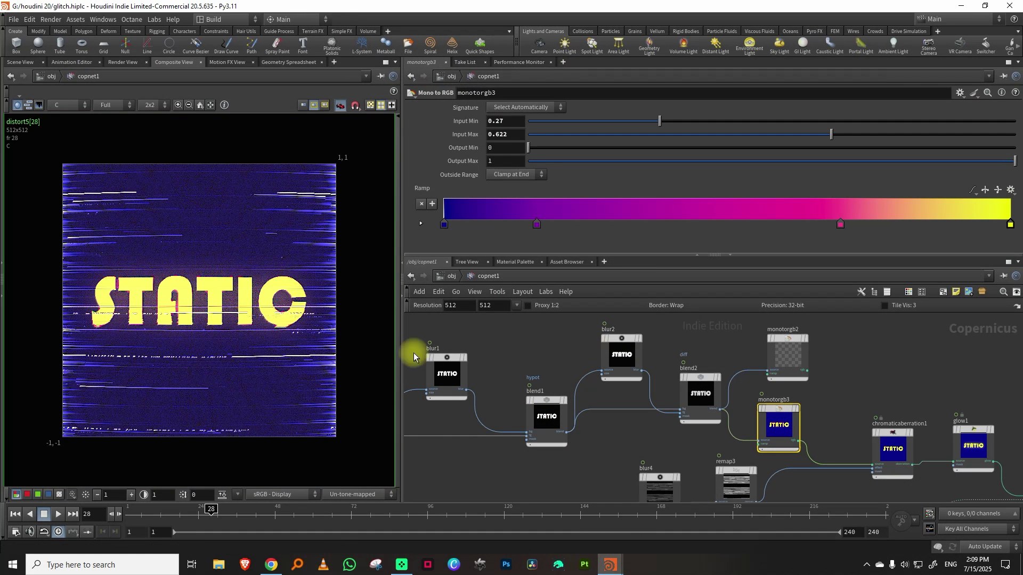
Step: Insert a Glow node on the wire between chromaticaberration1 and convolve3
{"action": "key", "text": "Tab"}
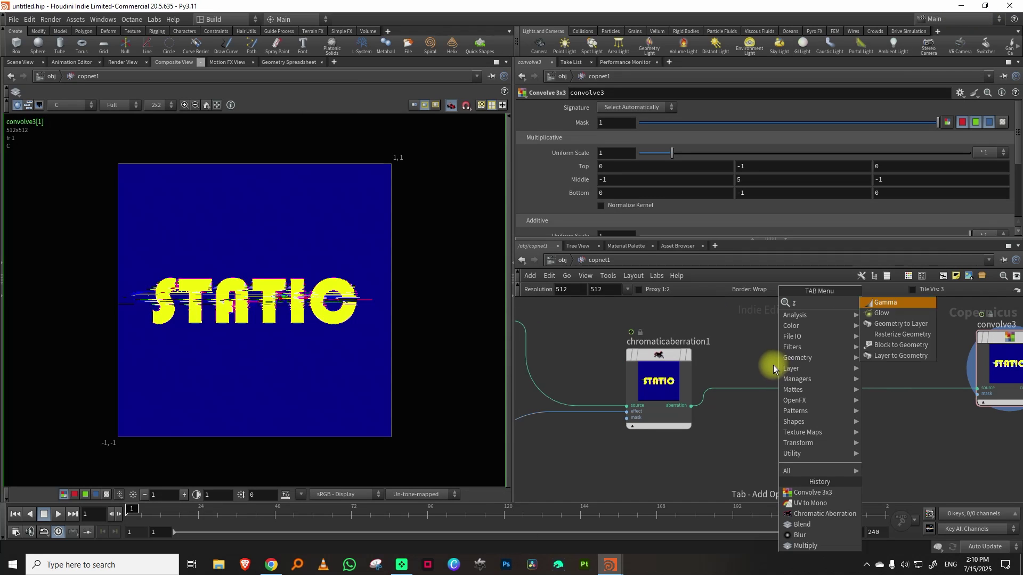
{"action": "left_click", "coordinate": [835, 347]}
{"action": "left_click", "coordinate": [803, 367]}
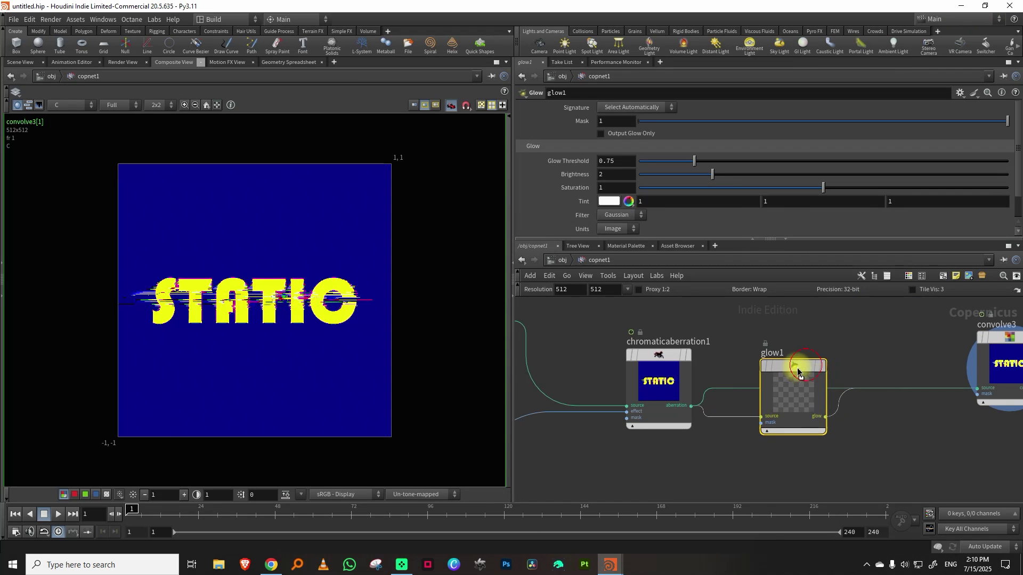
Step: Set glow1's Saturation to 4, Brightness to 1.94, Glow Threshold to 0.567 and Mask to 0.518
{"action": "left_click_drag", "start_coordinate": [825, 188], "coordinate": [1019, 176]}
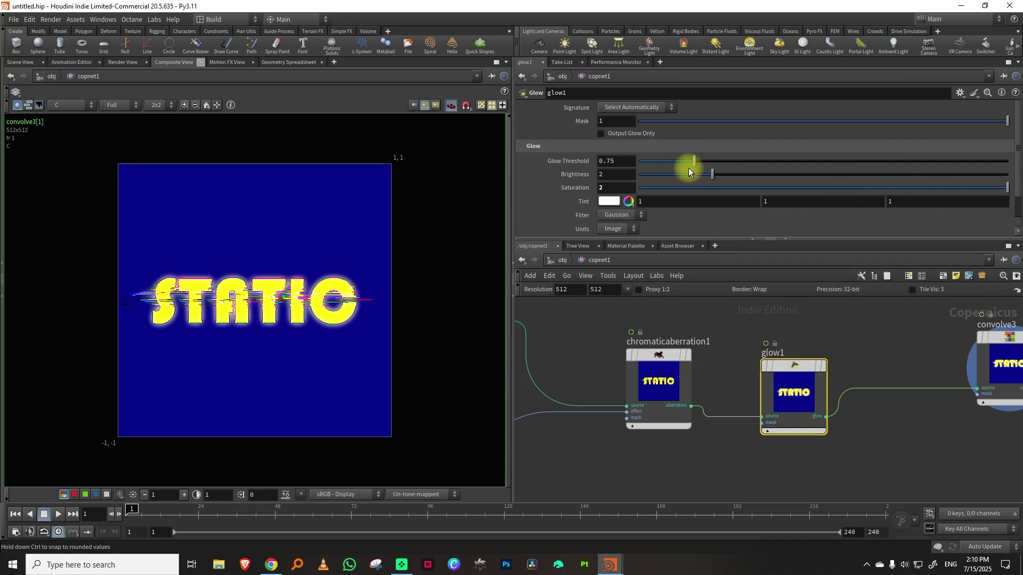
{"action": "mouse_move", "coordinate": [715, 174]}
{"action": "left_mouse_down"}
{"action": "mouse_move", "coordinate": [746, 175]}
{"action": "mouse_move", "coordinate": [721, 176]}
{"action": "left_mouse_up"}
{"action": "mouse_move", "coordinate": [673, 238]}
{"action": "left_mouse_down"}
{"action": "mouse_move", "coordinate": [666, 287]}
{"action": "mouse_move", "coordinate": [680, 245]}
{"action": "mouse_move", "coordinate": [659, 253]}
{"action": "left_mouse_up"}
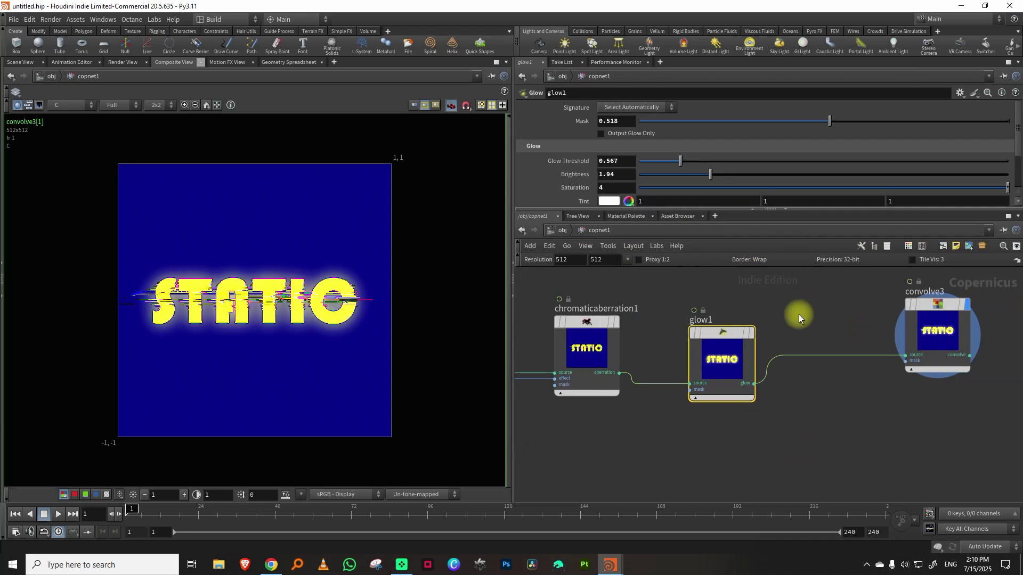
Step: Add a Tile Pattern node below glow1, display it, and switch its tiling mode from Seamless to Tile Size
{"action": "scroll", "coordinate": [780, 369], "scroll_direction": "down", "scroll_amount": 2}
{"action": "key", "text": "Tab"}
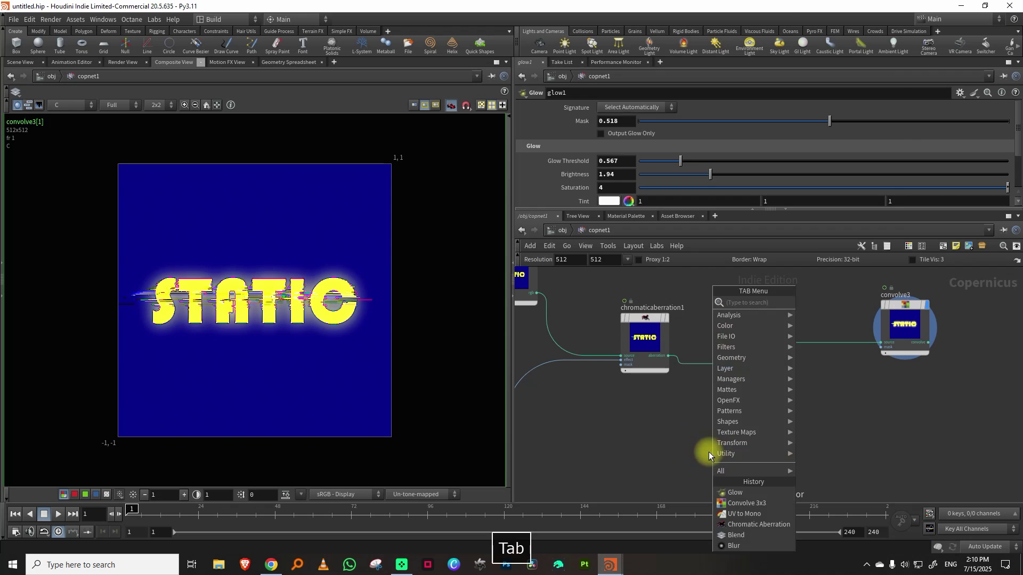
{"action": "left_click", "coordinate": [726, 436]}
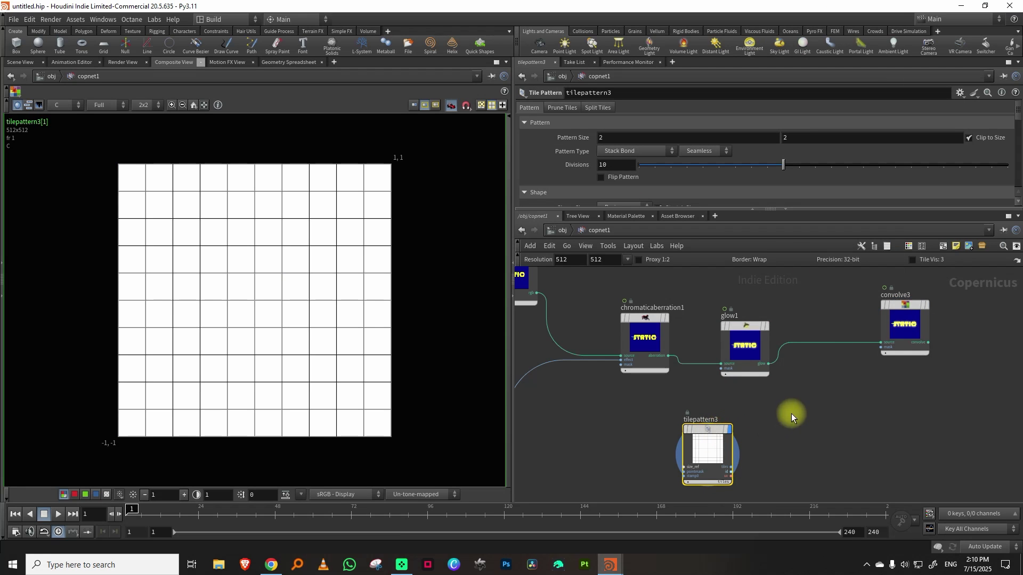
{"action": "left_click", "coordinate": [702, 151]}
{"action": "left_click", "coordinate": [710, 183]}
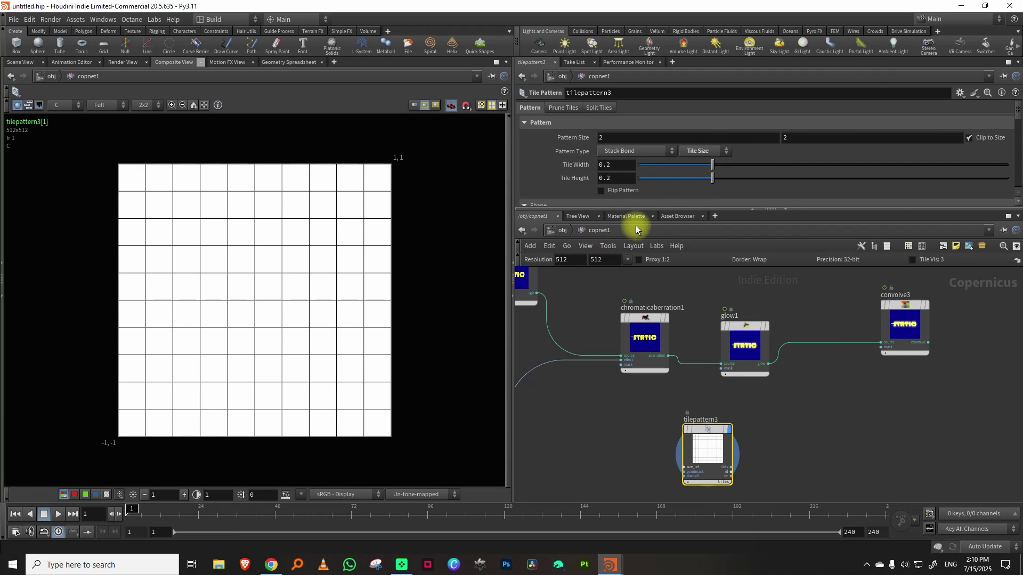
Step: Set tilepattern3's Tile Width to 2 and Tile Height to 0.01, and disable Clip to Size
{"action": "left_click", "coordinate": [607, 165]}
{"action": "key", "text": "Return"}
{"action": "left_click_drag", "start_coordinate": [646, 177], "coordinate": [628, 177]}
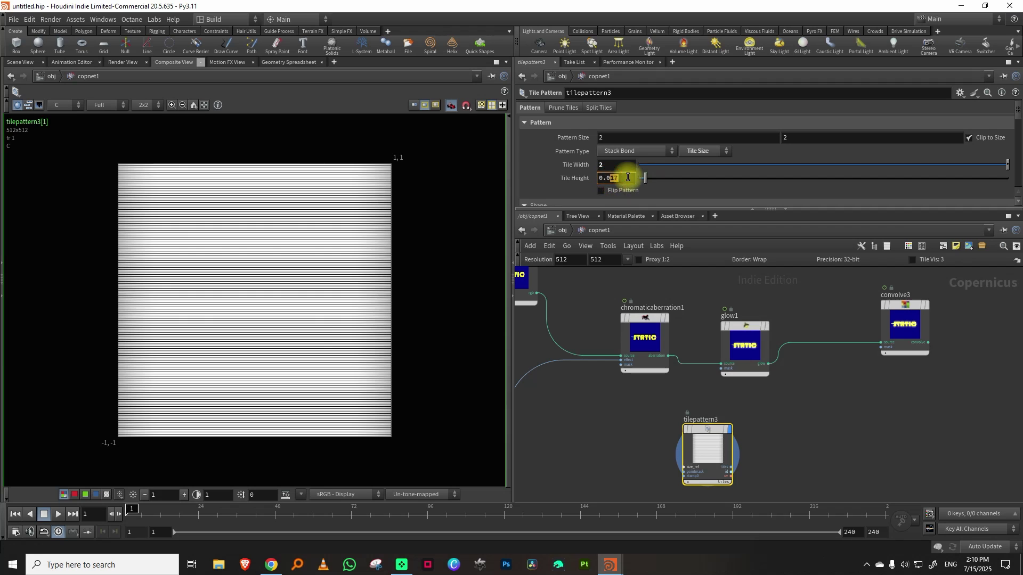
{"action": "key", "text": "Return"}
{"action": "mouse_move", "coordinate": [1017, 115]}
{"action": "left_mouse_down"}
{"action": "mouse_move", "coordinate": [1016, 133]}
{"action": "mouse_move", "coordinate": [1014, 113]}
{"action": "left_mouse_up"}
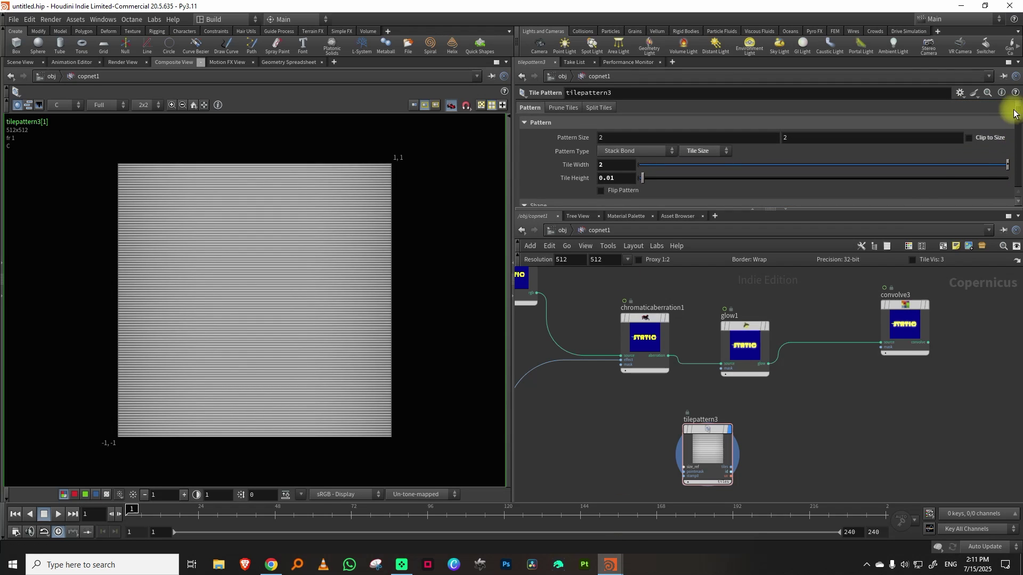
{"action": "middle_click_drag", "start_coordinate": [805, 425], "coordinate": [779, 380]}
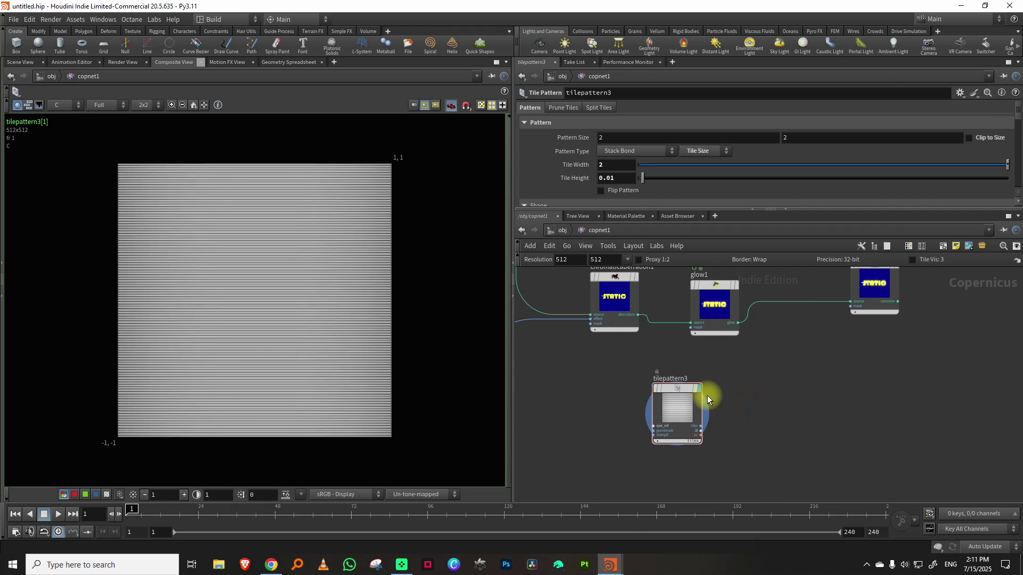
{"action": "left_click", "coordinate": [141, 514]}
{"action": "left_click_drag", "start_coordinate": [285, 509], "coordinate": [128, 510]}
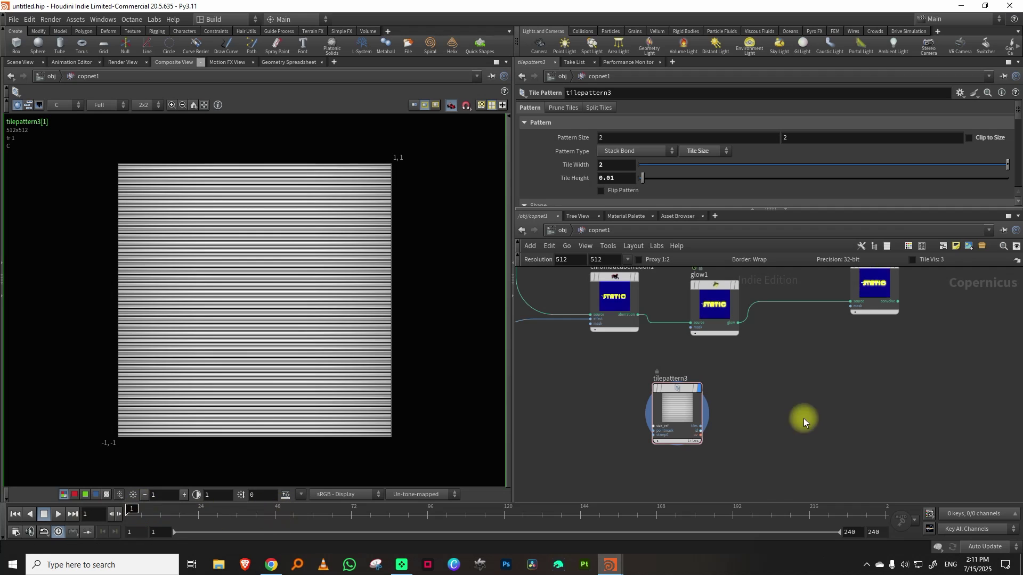
Step: Add a Distort node beside tilepattern3, with the tile pattern feeding its source input
{"action": "key", "text": "Tab"}
{"action": "left_click", "coordinate": [891, 302]}
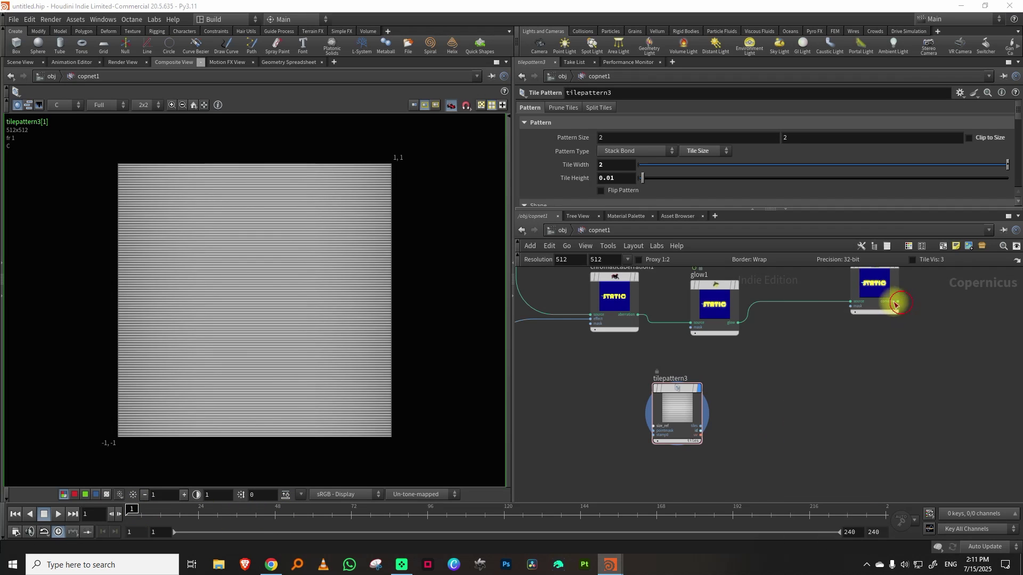
{"action": "left_click", "coordinate": [783, 395]}
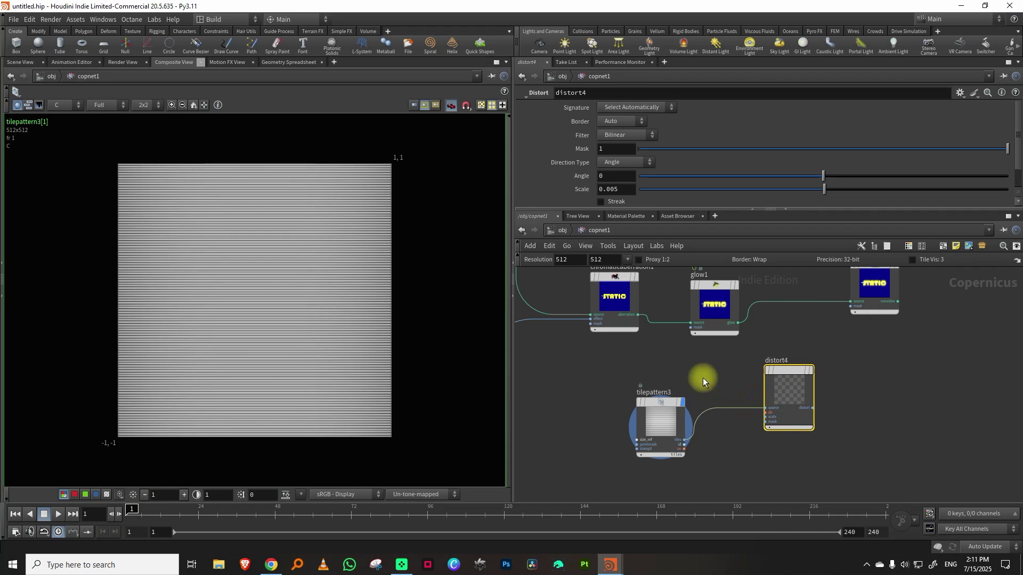
Step: Add a network dot on the wire from multiply1 to mono1 and create a Null node near it
{"action": "scroll", "coordinate": [702, 378], "scroll_direction": "left", "scroll_amount": 10}
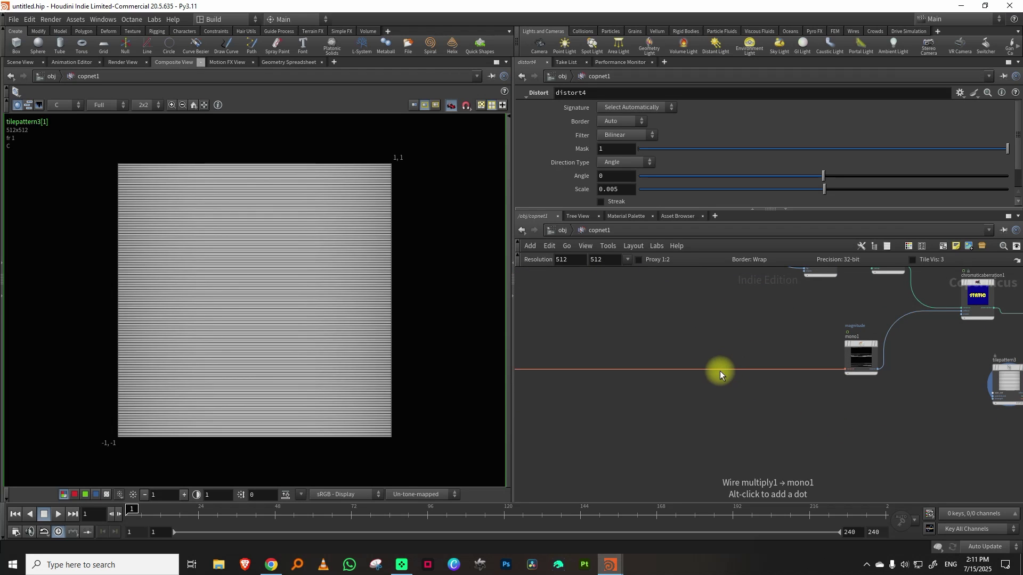
{"action": "left_click_drag", "start_coordinate": [720, 375], "coordinate": [719, 395], "text": "alt"}
{"action": "scroll", "coordinate": [754, 389], "scroll_direction": "up", "scroll_amount": 3}
{"action": "key", "text": "Tab"}
{"action": "type", "text": "null"}
{"action": "key", "text": "Return"}
{"action": "left_click", "coordinate": [813, 399]}
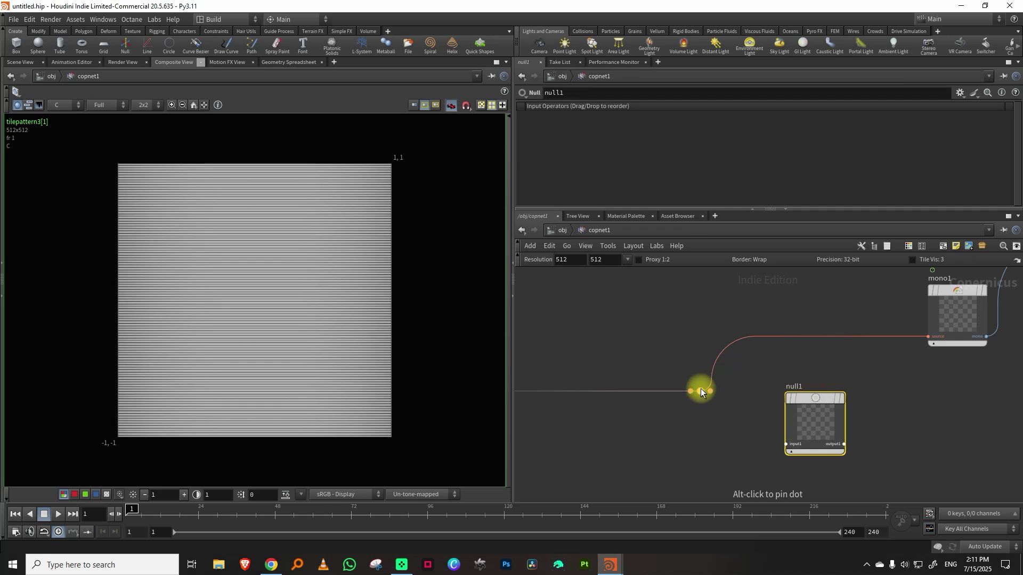
Step: Connect the network dot to null1's input, place the null below tilepattern3, and display it
{"action": "left_click_drag", "start_coordinate": [711, 395], "coordinate": [831, 405]}
{"action": "scroll", "coordinate": [725, 391], "scroll_direction": "down", "scroll_amount": 3}
{"action": "left_click_drag", "start_coordinate": [724, 391], "coordinate": [850, 395]}
{"action": "scroll", "coordinate": [892, 380], "scroll_direction": "up", "scroll_amount": 4}
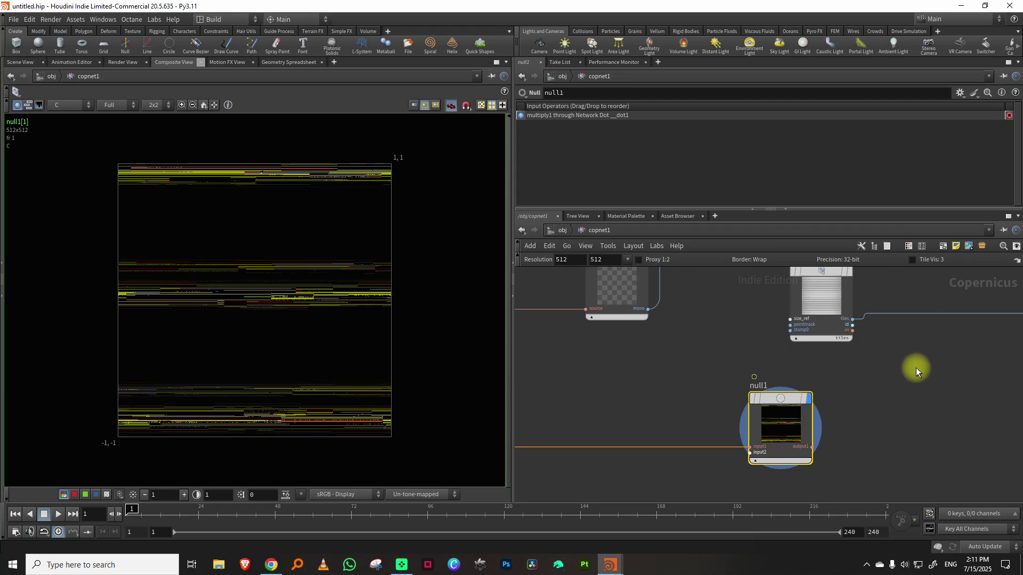
Step: Connect null1's output to distort4's dir input
{"action": "middle_click_drag", "start_coordinate": [913, 367], "coordinate": [780, 399]}
{"action": "left_click", "coordinate": [667, 485]}
{"action": "left_click", "coordinate": [887, 348]}
{"action": "middle_click_drag", "start_coordinate": [754, 455], "coordinate": [714, 472]}
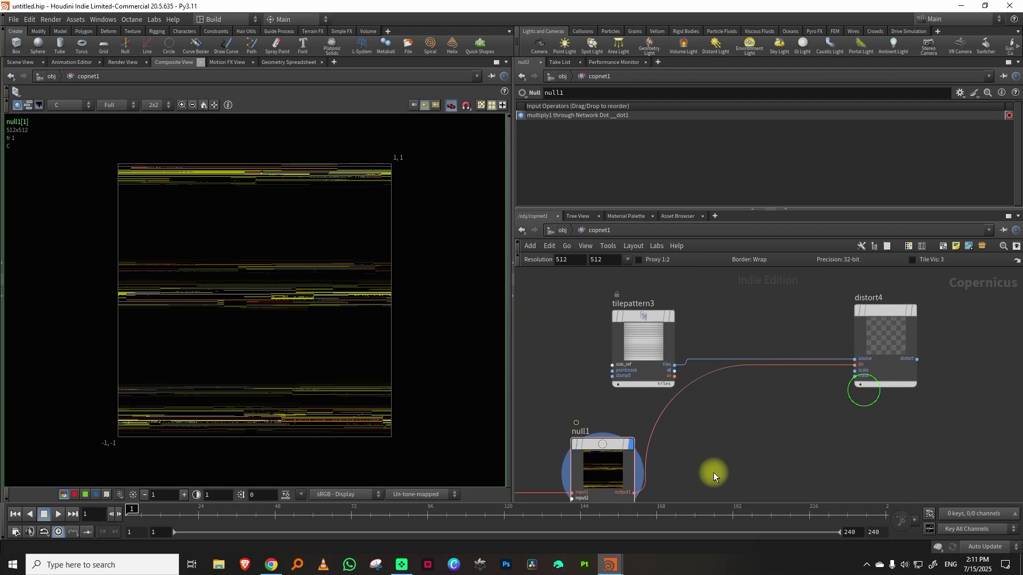
Step: Set distort4's Scale to 0.25, display it, and play the animation before returning to frame 1
{"action": "left_click", "coordinate": [616, 202]}
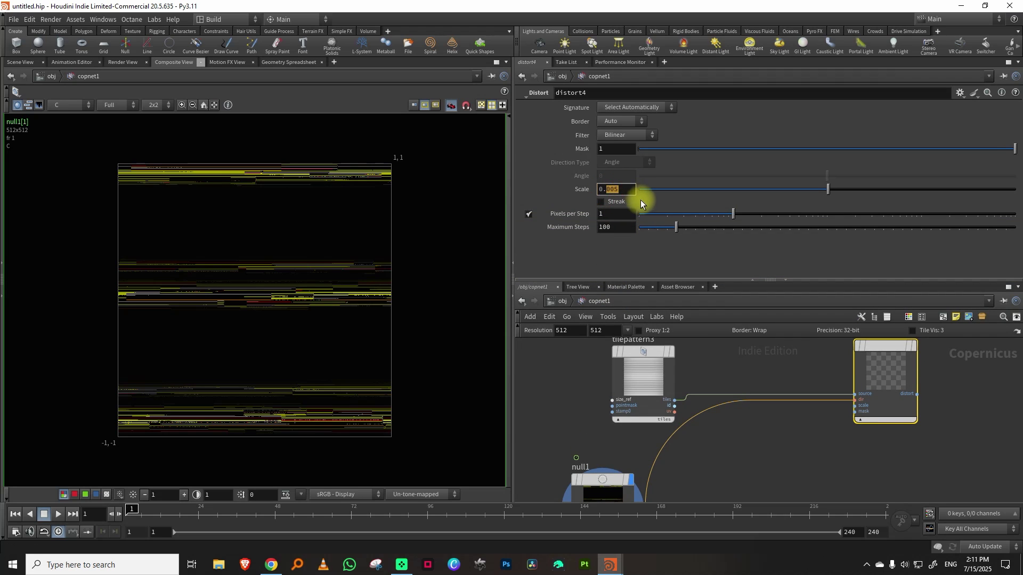
{"action": "type", "text": "5"}
{"action": "key", "text": "Return"}
{"action": "left_click", "coordinate": [914, 347]}
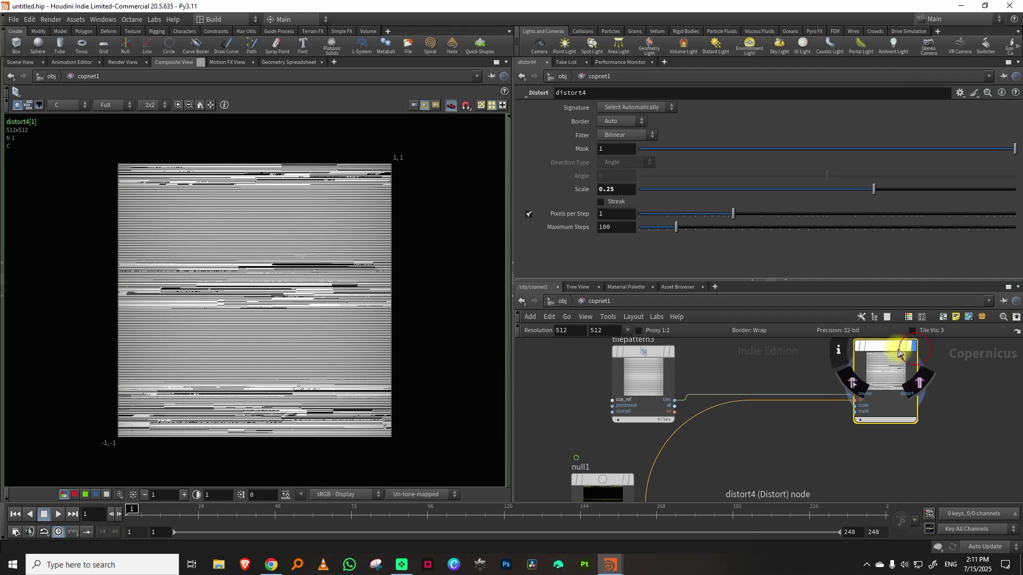
{"action": "left_click", "coordinate": [59, 514]}
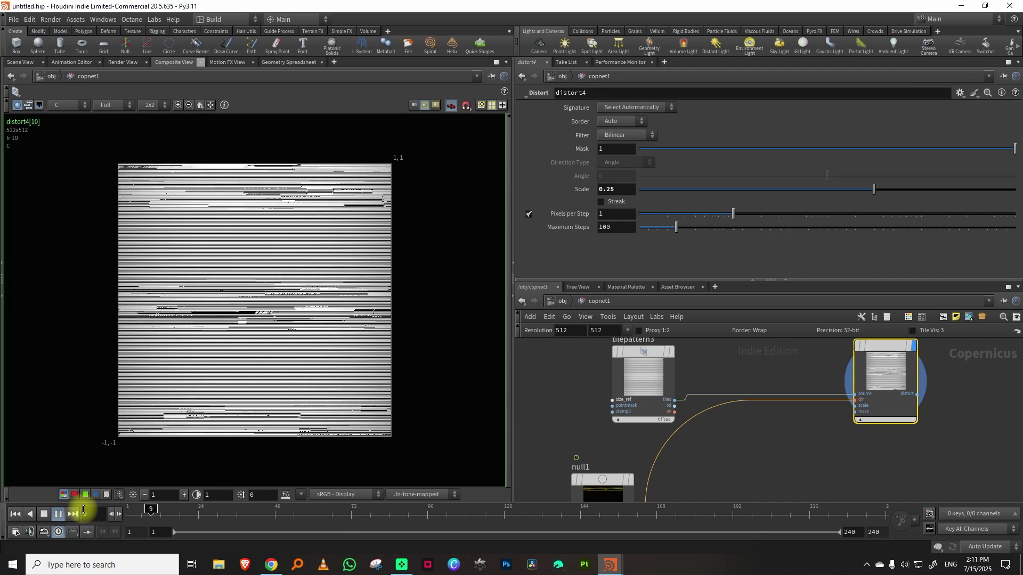
{"action": "key", "text": "ctrl+Up"}
Step: Insert a Blend node between glow1 and convolve3, connect distort4 to its foreground input, and display it
{"action": "left_click_drag", "start_coordinate": [802, 280], "coordinate": [1007, 326]}
{"action": "key", "text": "h"}
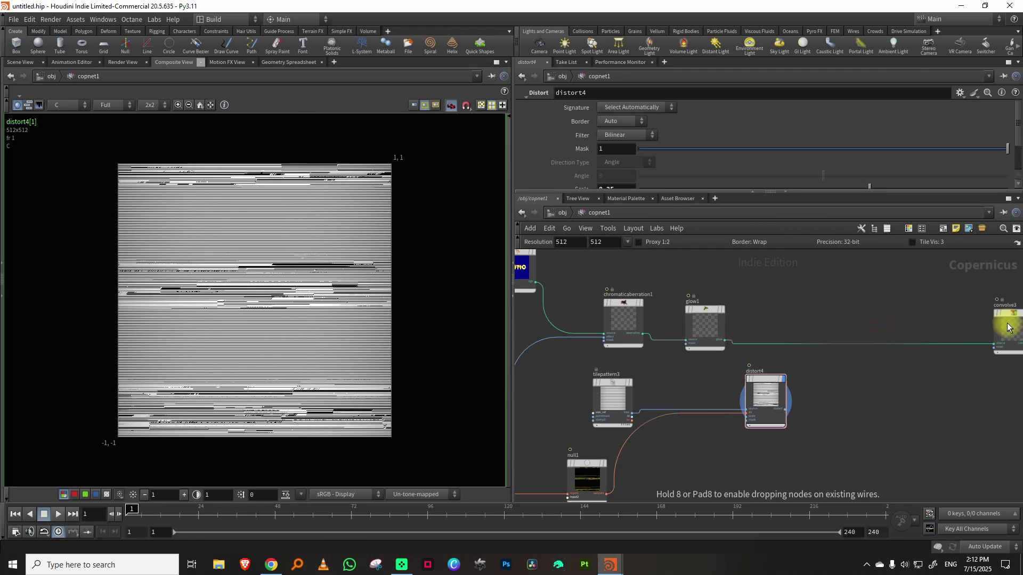
{"action": "middle_click_drag", "start_coordinate": [858, 309], "coordinate": [768, 308]}
{"action": "left_click", "coordinate": [638, 308]}
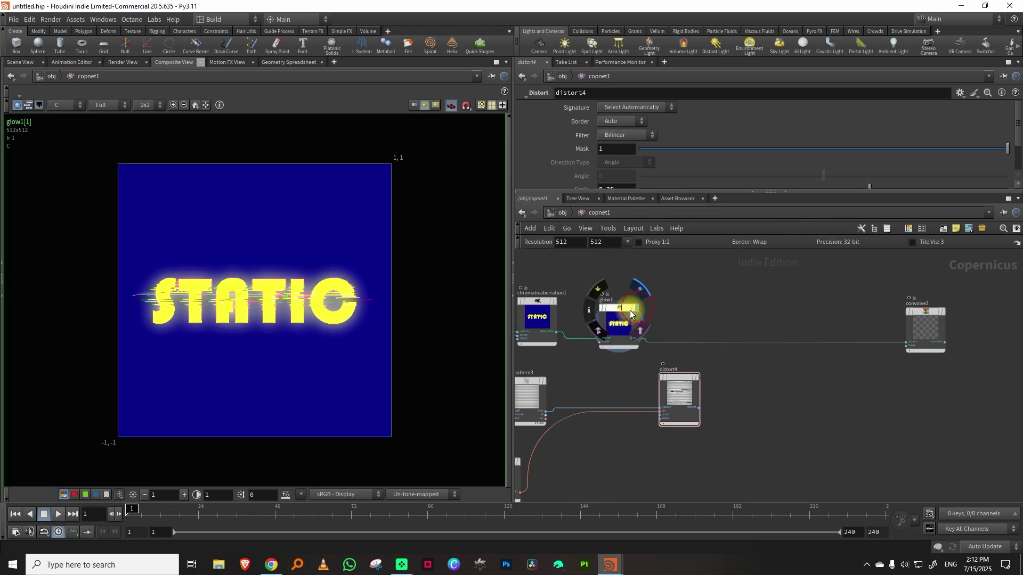
{"action": "key", "text": "Tab"}
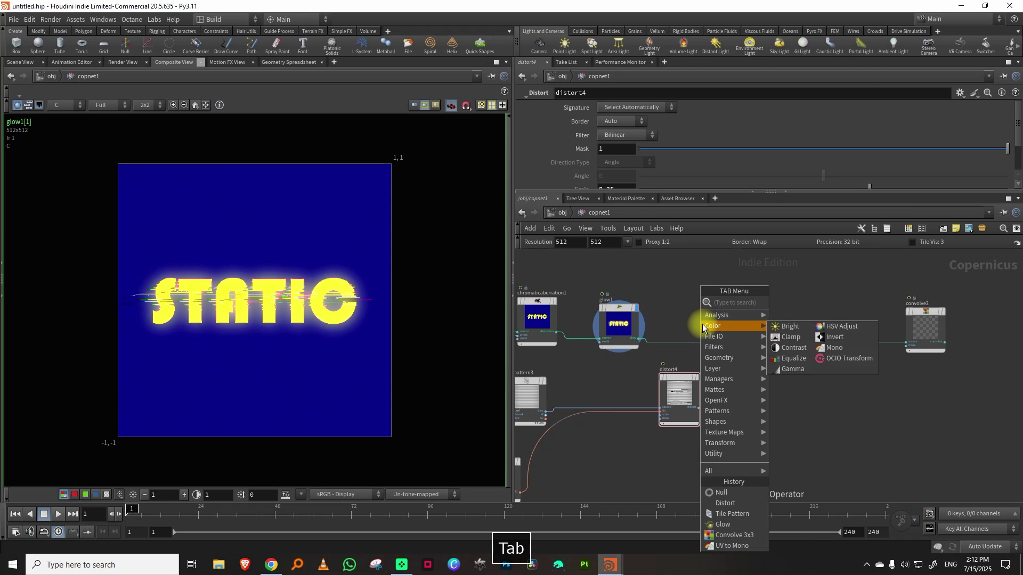
{"action": "left_click", "coordinate": [798, 312]}
{"action": "left_click", "coordinate": [789, 326]}
{"action": "left_click_drag", "start_coordinate": [698, 408], "coordinate": [746, 352]}
{"action": "left_click", "coordinate": [794, 323]}
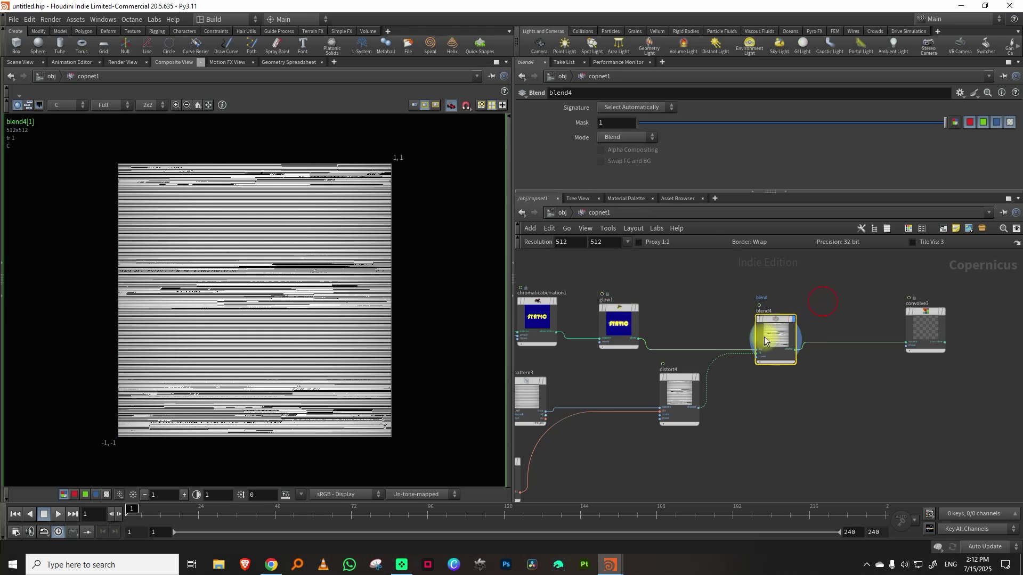
Step: Set blend4's Mode to Divide, preview the animation, and reduce its Mask to 0.017
{"action": "left_click", "coordinate": [619, 137]}
{"action": "left_click", "coordinate": [621, 209]}
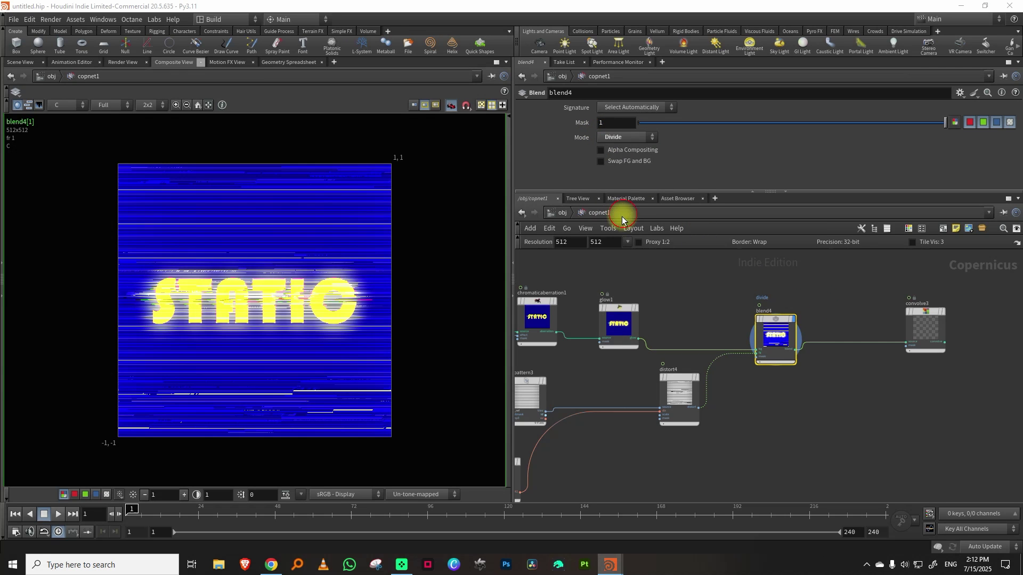
{"action": "left_click_drag", "start_coordinate": [647, 126], "coordinate": [635, 120]}
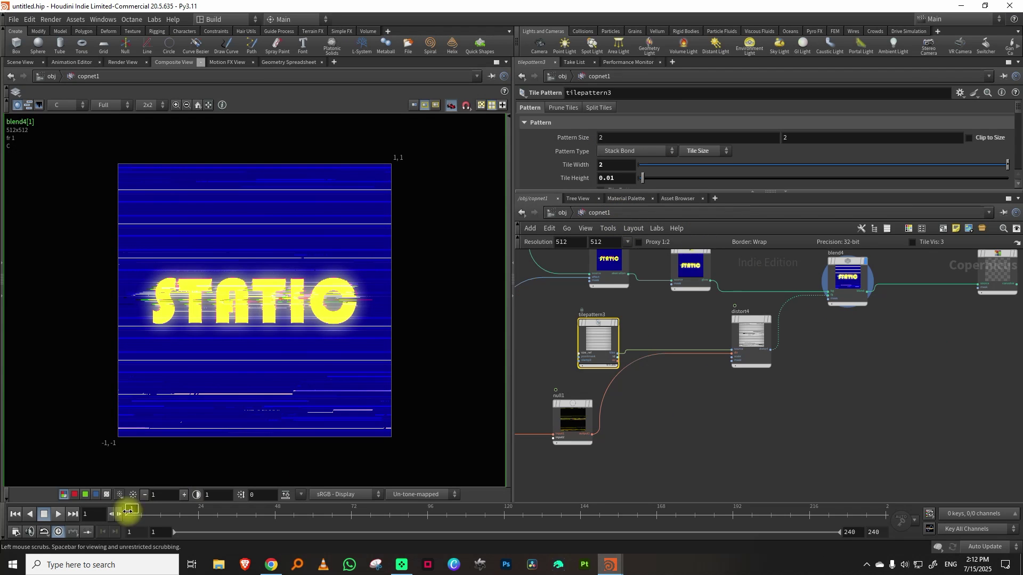
{"action": "left_click", "coordinate": [59, 514]}
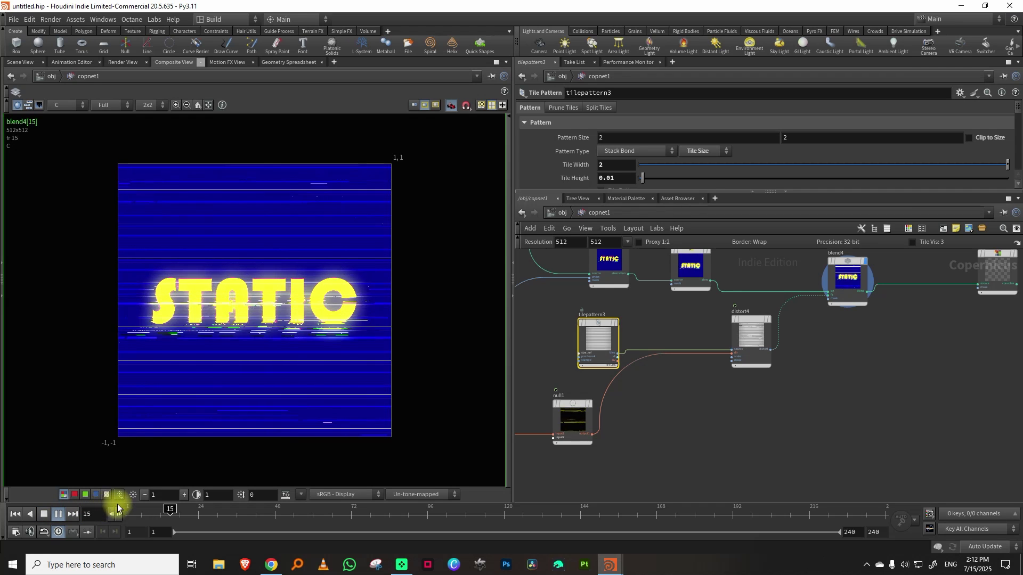
{"action": "left_click", "coordinate": [838, 270]}
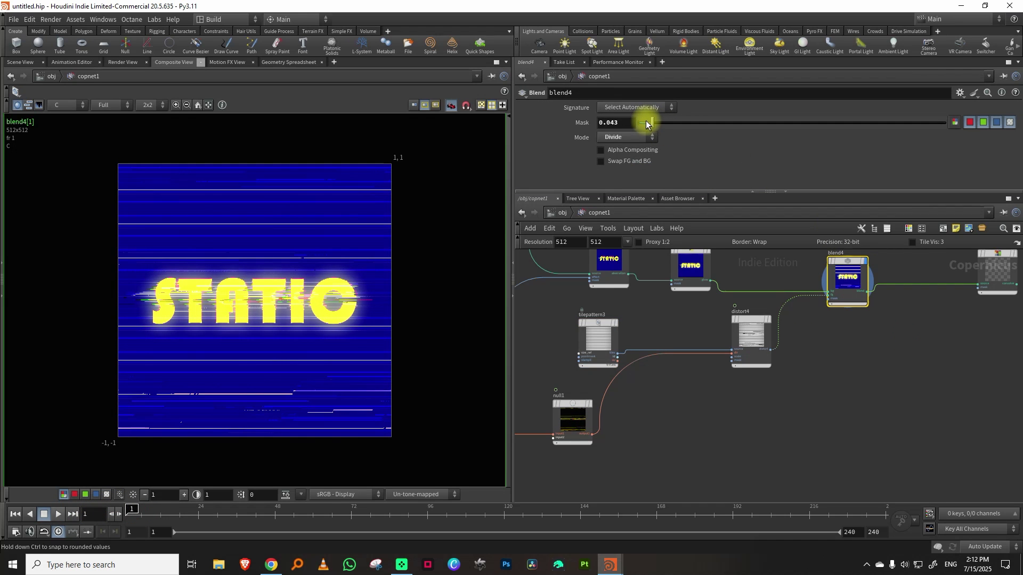
{"action": "left_click_drag", "start_coordinate": [643, 126], "coordinate": [642, 126]}
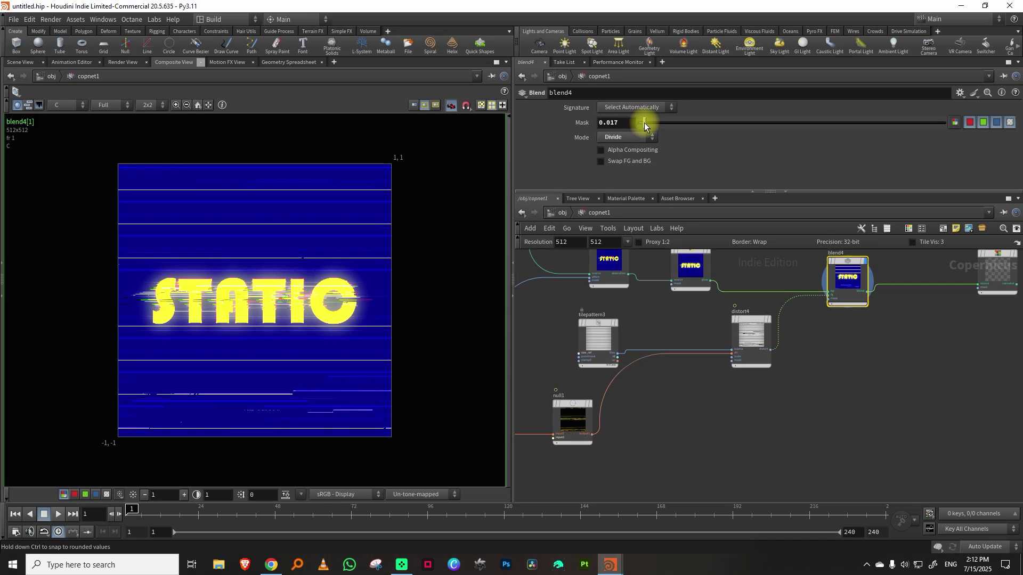
Step: Display tilepattern3 and set its rectangle shape Size to 1.8 by 1
{"action": "left_click", "coordinate": [598, 338]}
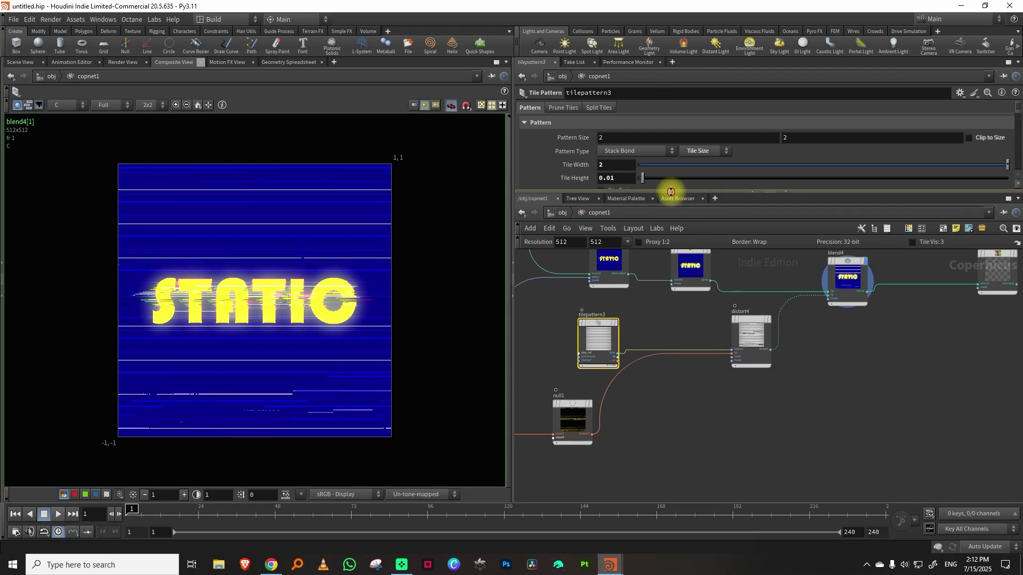
{"action": "left_click_drag", "start_coordinate": [670, 192], "coordinate": [663, 316]}
{"action": "left_click", "coordinate": [607, 387]}
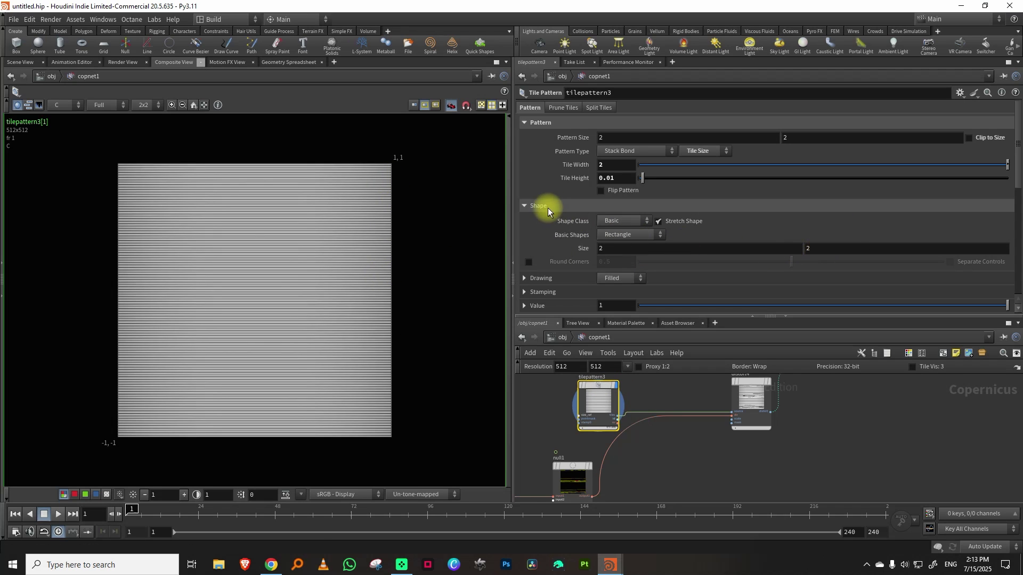
{"action": "middle_click_drag", "start_coordinate": [817, 255], "coordinate": [773, 255]}
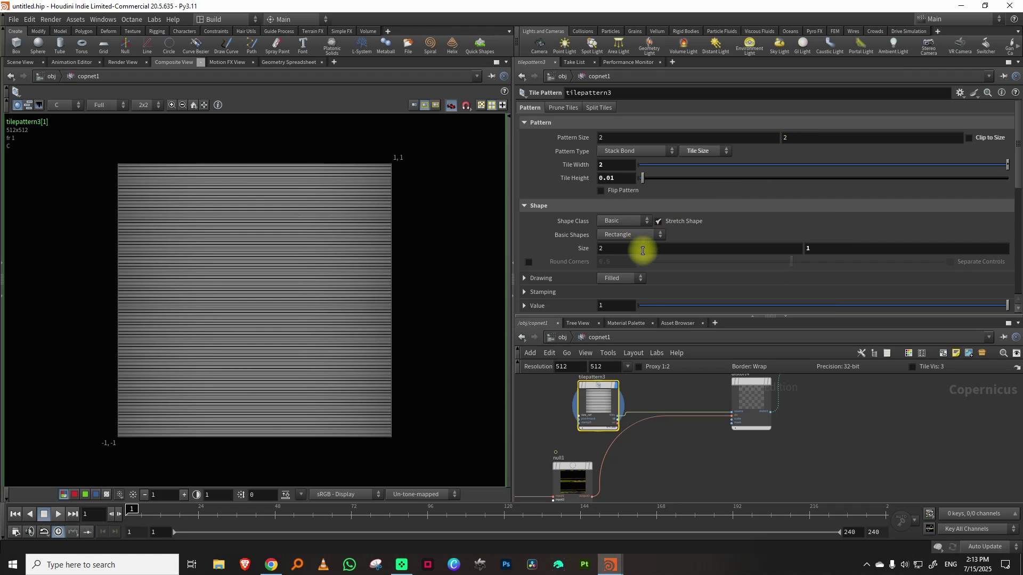
{"action": "middle_click_drag", "start_coordinate": [646, 250], "coordinate": [620, 248]}
Step: Expand tilepattern3's Drawing settings and set Draw As to Gradient
{"action": "scroll", "coordinate": [577, 221], "scroll_direction": "down", "scroll_amount": 2}
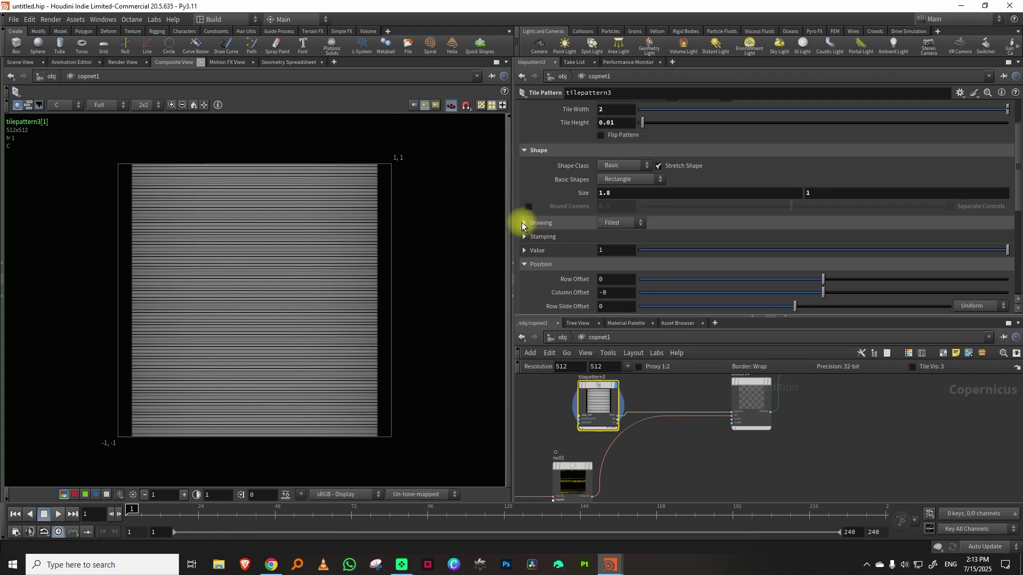
{"action": "left_click", "coordinate": [525, 223]}
{"action": "left_click", "coordinate": [613, 238]}
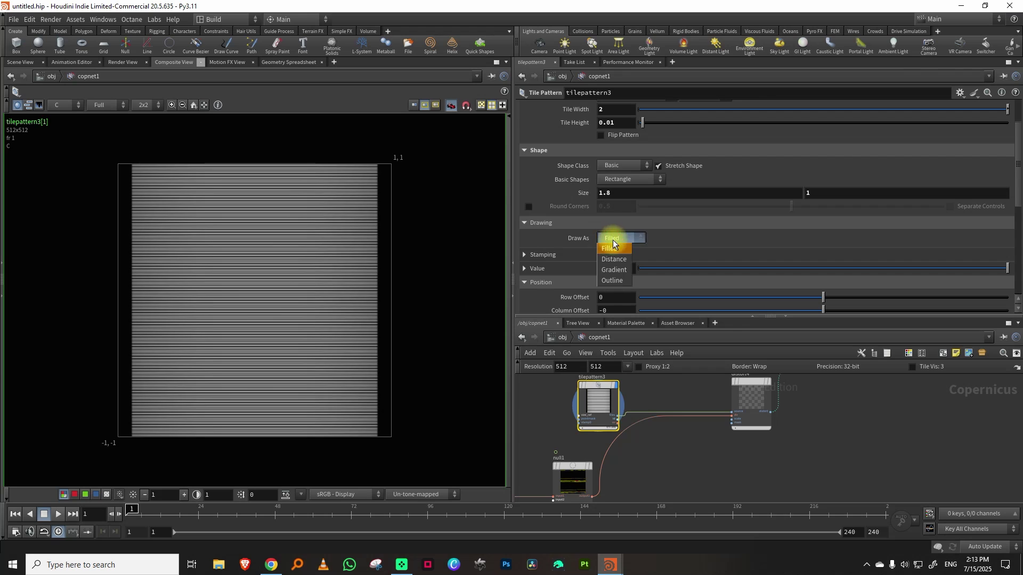
{"action": "left_click", "coordinate": [617, 274]}
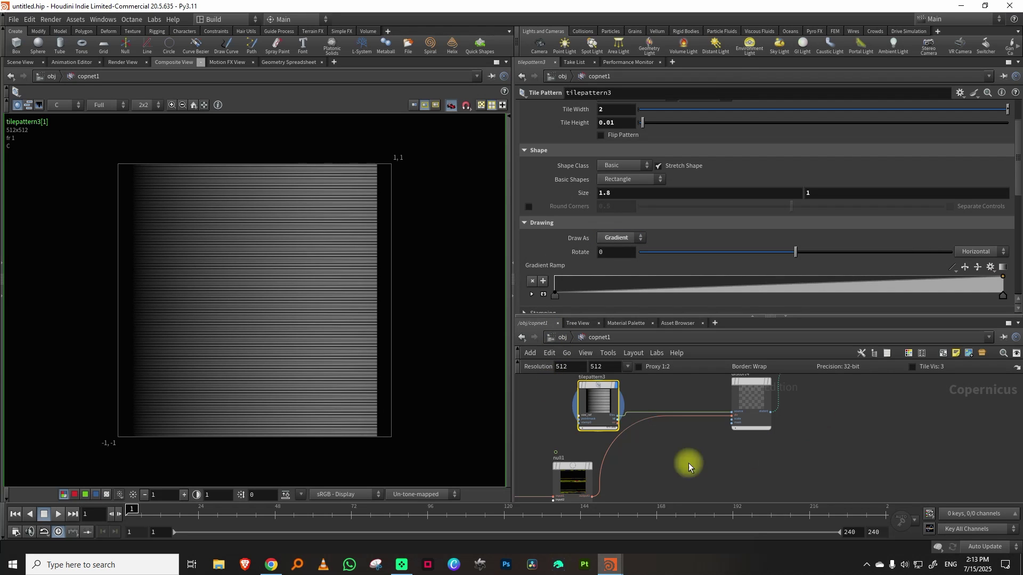
Step: Apply the smooth bell-shaped preset, dark at both ends and bright in the middle, to tilepattern3's Gradient Ramp
{"action": "left_click", "coordinate": [629, 443]}
{"action": "left_click", "coordinate": [653, 391]}
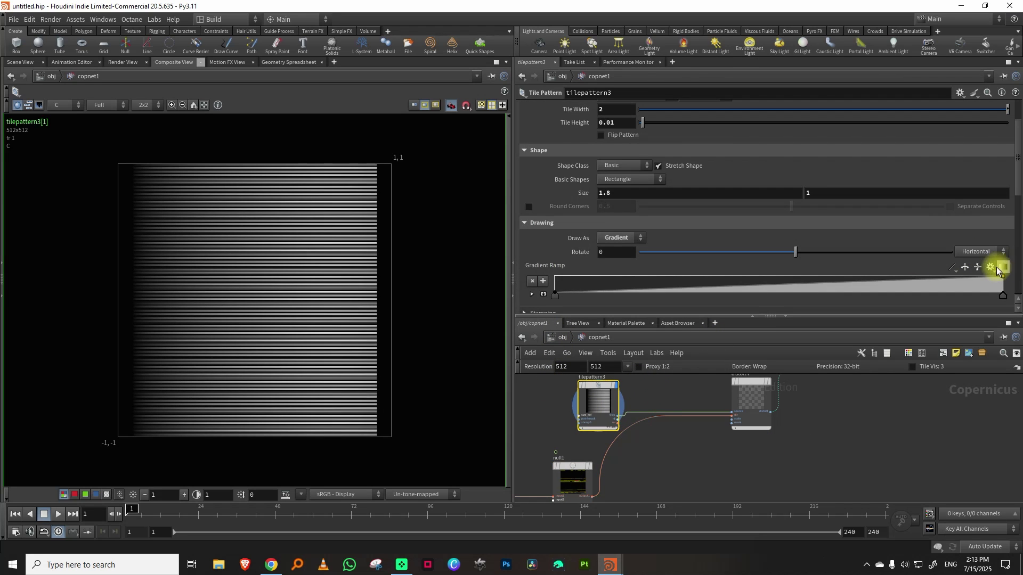
{"action": "scroll", "coordinate": [1021, 199], "scroll_direction": "down", "scroll_amount": 3}
{"action": "left_click", "coordinate": [991, 211]}
{"action": "left_click", "coordinate": [995, 233]}
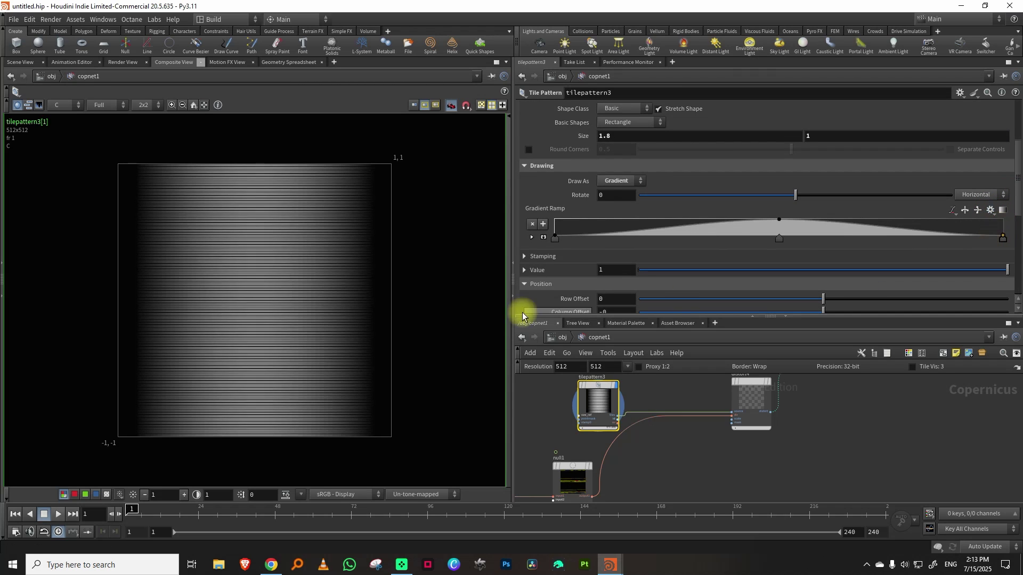
Step: Display distort4 to check the gradient scanlines, and return the display to blend4
{"action": "middle_click_drag", "start_coordinate": [796, 393], "coordinate": [746, 457]}
{"action": "left_click", "coordinate": [717, 450]}
{"action": "left_click", "coordinate": [693, 461]}
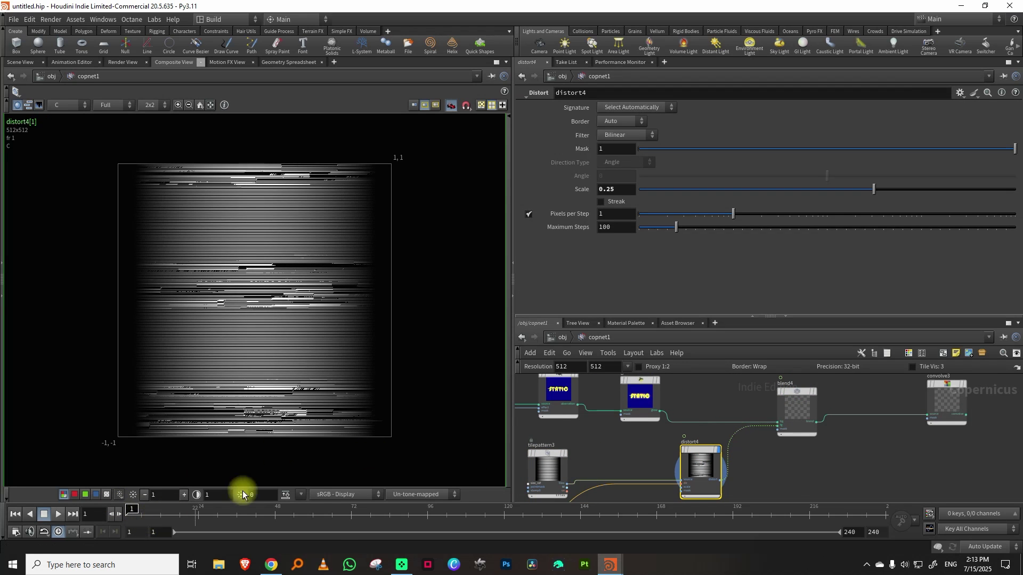
{"action": "left_click", "coordinate": [818, 393]}
{"action": "left_click", "coordinate": [796, 405]}
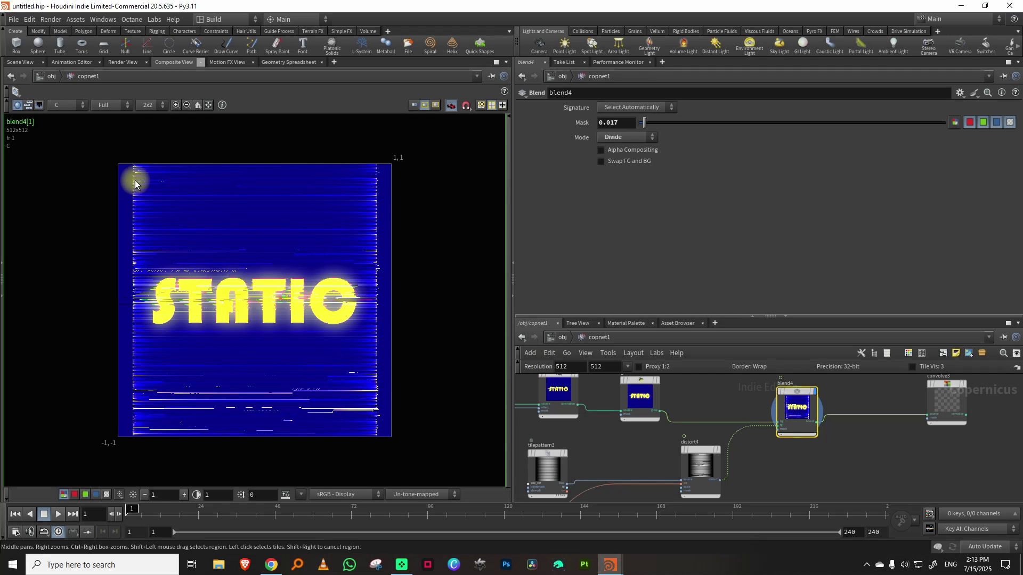
Step: Increase the second Size value of tilepattern3's rectangle shape to 1.1
{"action": "left_click", "coordinate": [560, 461]}
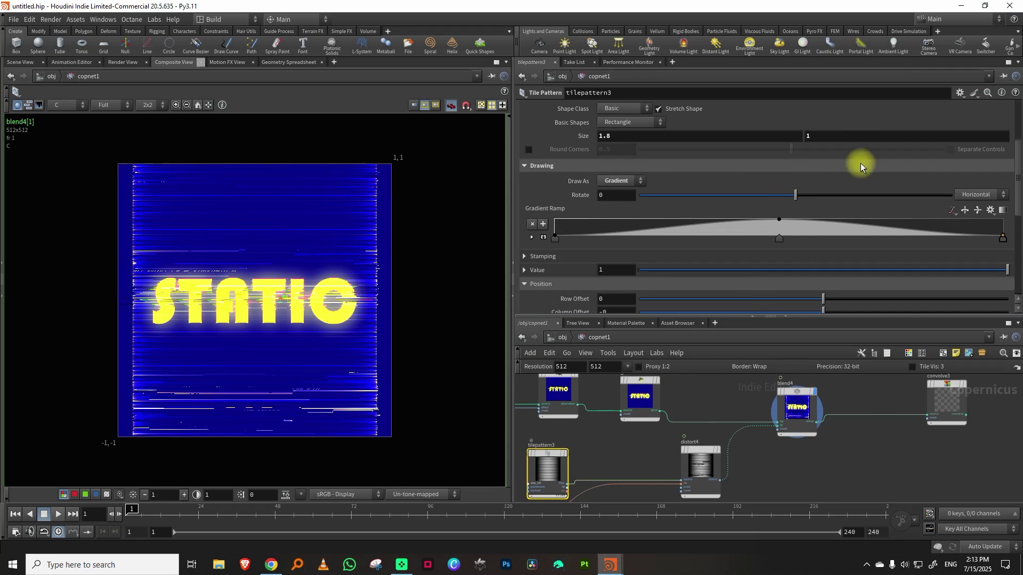
{"action": "scroll", "coordinate": [1018, 173], "scroll_direction": "up", "scroll_amount": 1}
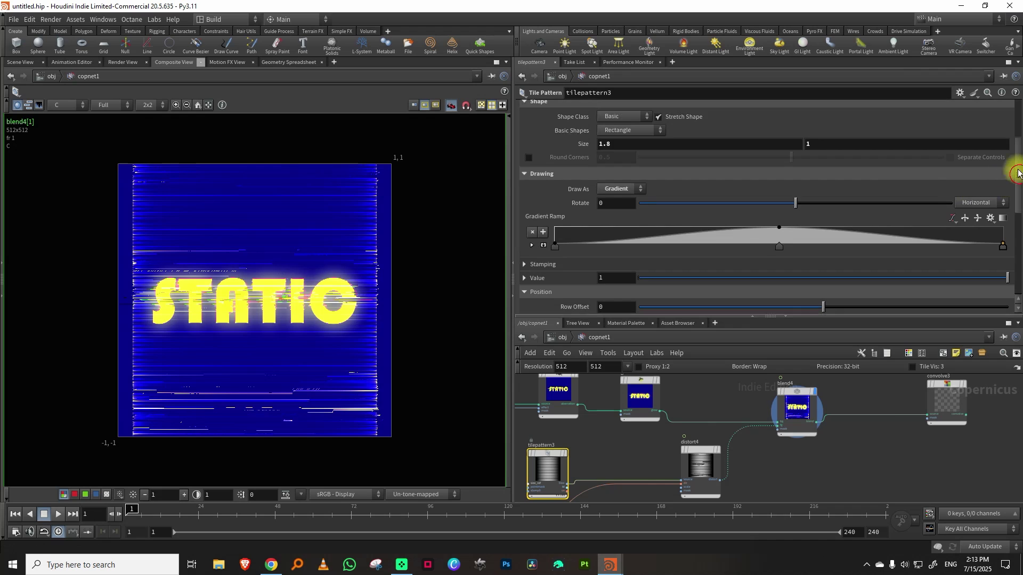
{"action": "scroll", "coordinate": [1018, 173], "scroll_direction": "up", "scroll_amount": 5}
{"action": "middle_click_drag", "start_coordinate": [821, 249], "coordinate": [841, 248]}
Step: Set tilepattern3's Tile Width to 3 and shift its Row Offset to about -0.139
{"action": "middle_click_drag", "start_coordinate": [613, 165], "coordinate": [636, 166]}
{"action": "left_click", "coordinate": [624, 164]}
{"action": "type", "text": "3"}
{"action": "key", "text": "Return"}
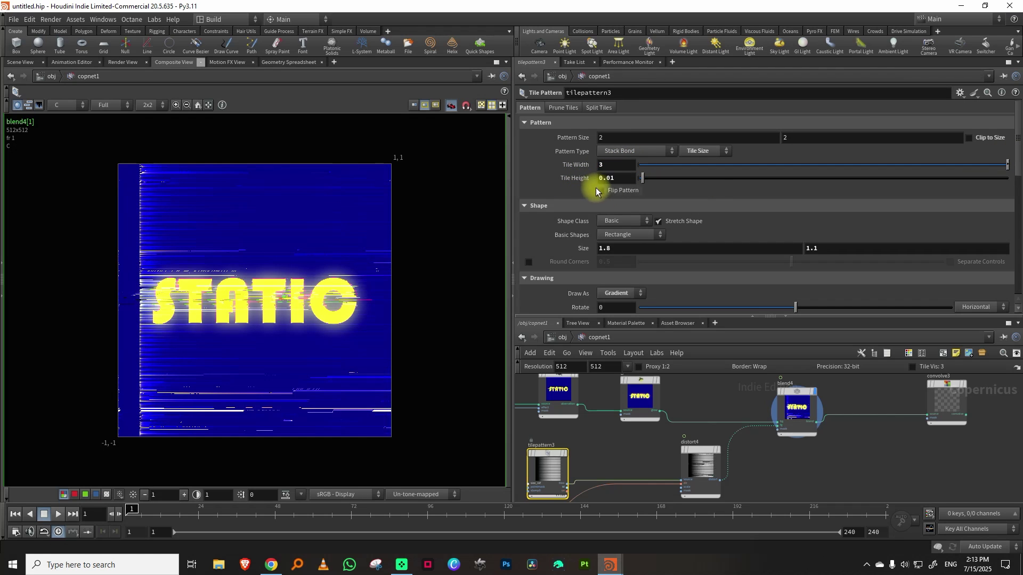
{"action": "scroll", "coordinate": [1015, 160], "scroll_direction": "down", "scroll_amount": 8}
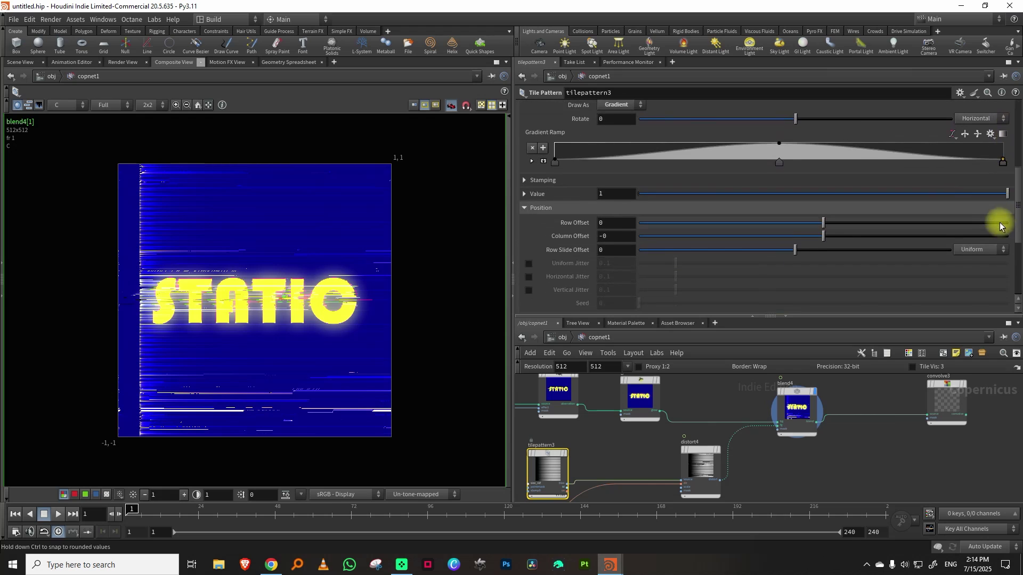
{"action": "left_click_drag", "start_coordinate": [824, 219], "coordinate": [810, 220]}
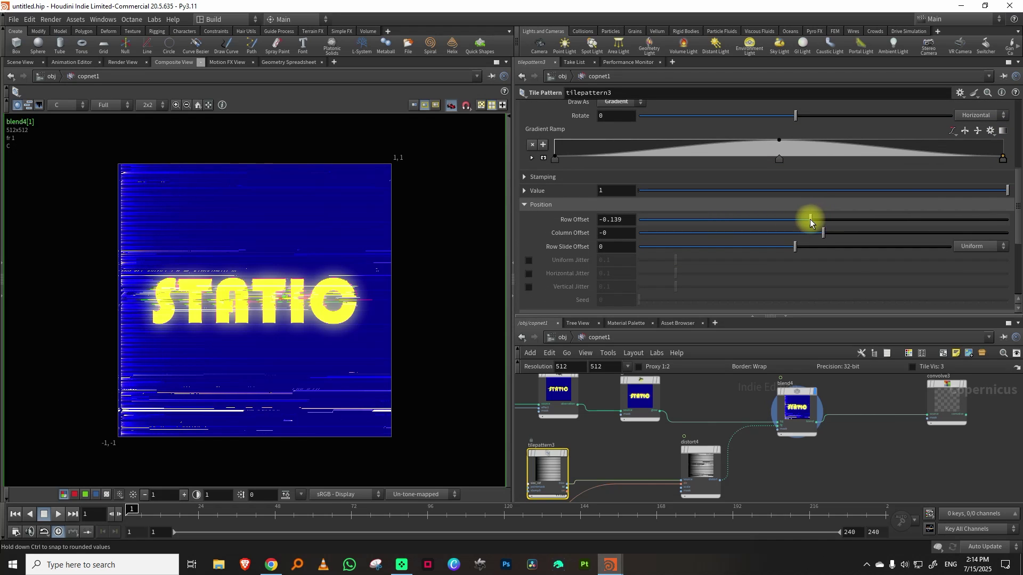
Step: Set tilepattern3's Tile Width to 2 and bring its Row Offset to about -0.012
{"action": "scroll", "coordinate": [982, 183], "scroll_direction": "up", "scroll_amount": 5}
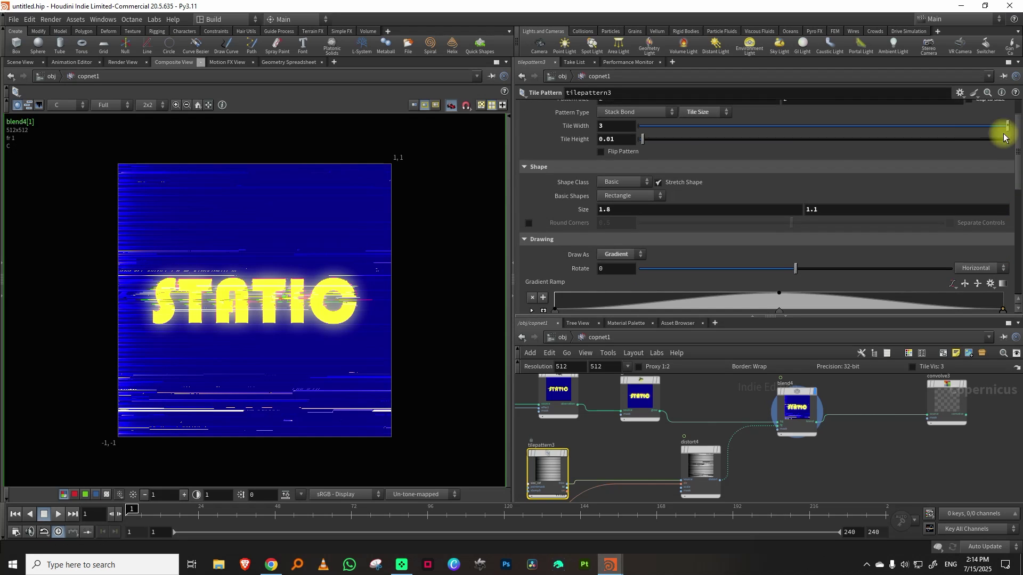
{"action": "left_click", "coordinate": [616, 128]}
{"action": "type", "text": "2"}
{"action": "key", "text": "Return"}
{"action": "scroll", "coordinate": [799, 190], "scroll_direction": "down", "scroll_amount": 5}
{"action": "left_click_drag", "start_coordinate": [812, 207], "coordinate": [823, 202]}
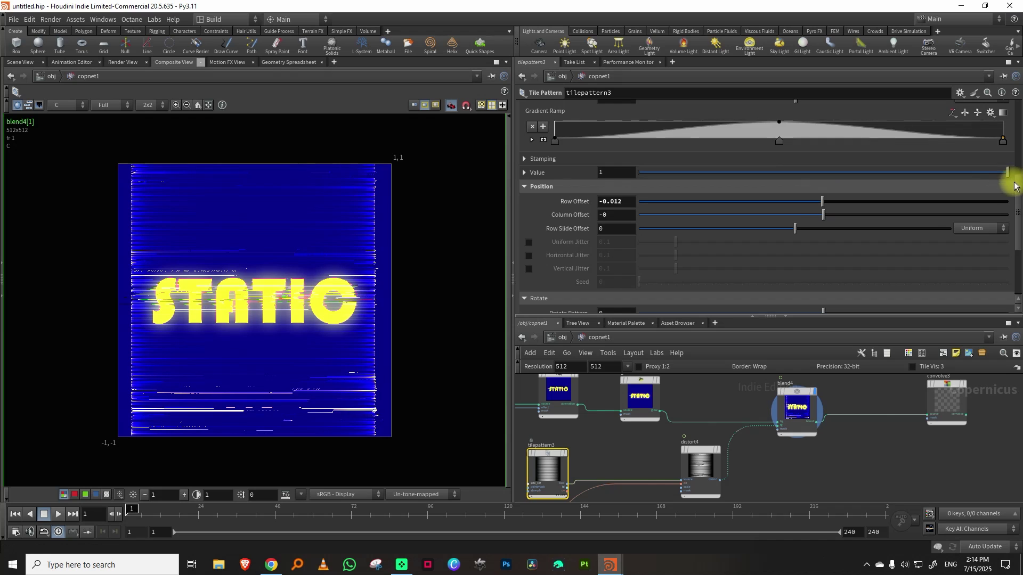
Step: Fine-tune tilepattern3's Tile Width and set its Row Offset to about -0.116 so the scanlines span the whole image
{"action": "scroll", "coordinate": [1015, 186], "scroll_direction": "up", "scroll_amount": 5}
{"action": "mouse_move", "coordinate": [622, 116]}
{"action": "middle_mouse_down"}
{"action": "mouse_move", "coordinate": [621, 129]}
{"action": "mouse_move", "coordinate": [730, 133]}
{"action": "middle_mouse_up"}
{"action": "scroll", "coordinate": [1007, 160], "scroll_direction": "down", "scroll_amount": 5}
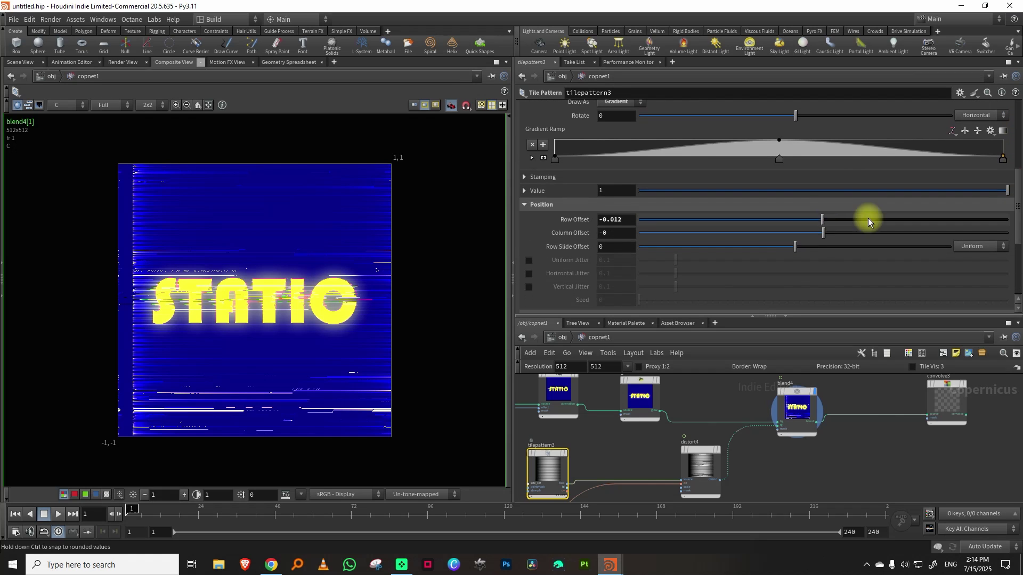
{"action": "left_click_drag", "start_coordinate": [820, 219], "coordinate": [812, 219]}
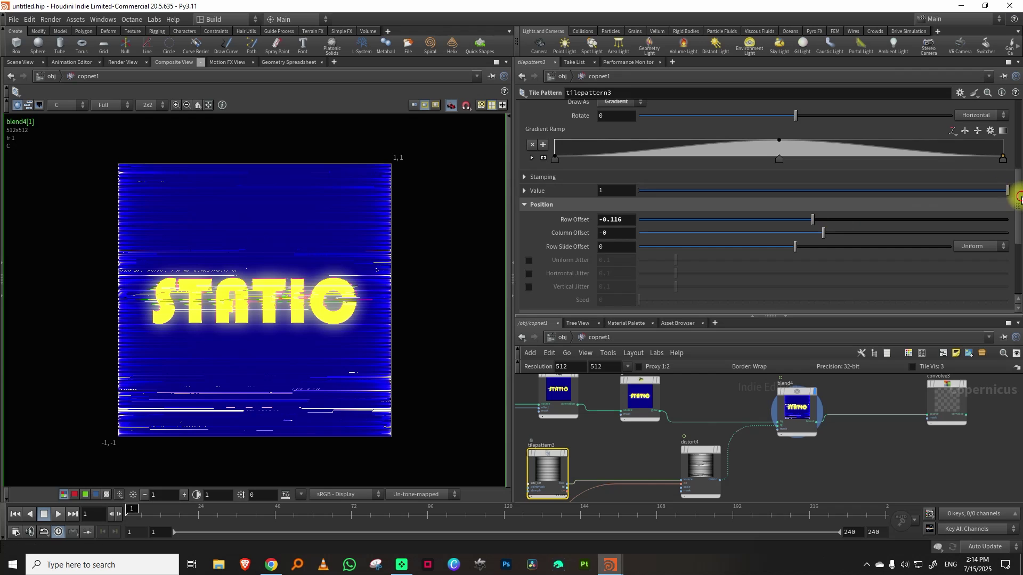
{"action": "scroll", "coordinate": [961, 149], "scroll_direction": "up", "scroll_amount": 5}
{"action": "mouse_move", "coordinate": [631, 158]}
{"action": "middle_mouse_down"}
{"action": "mouse_move", "coordinate": [632, 167]}
{"action": "mouse_move", "coordinate": [651, 161]}
{"action": "middle_mouse_up"}
{"action": "scroll", "coordinate": [1014, 208], "scroll_direction": "down", "scroll_amount": 5}
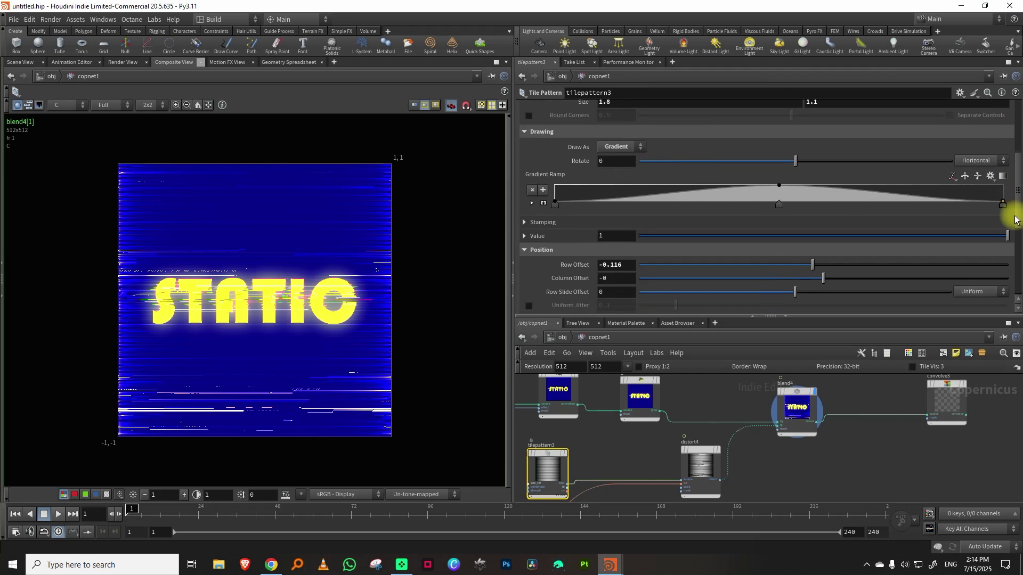
{"action": "left_click_drag", "start_coordinate": [811, 264], "coordinate": [811, 263]}
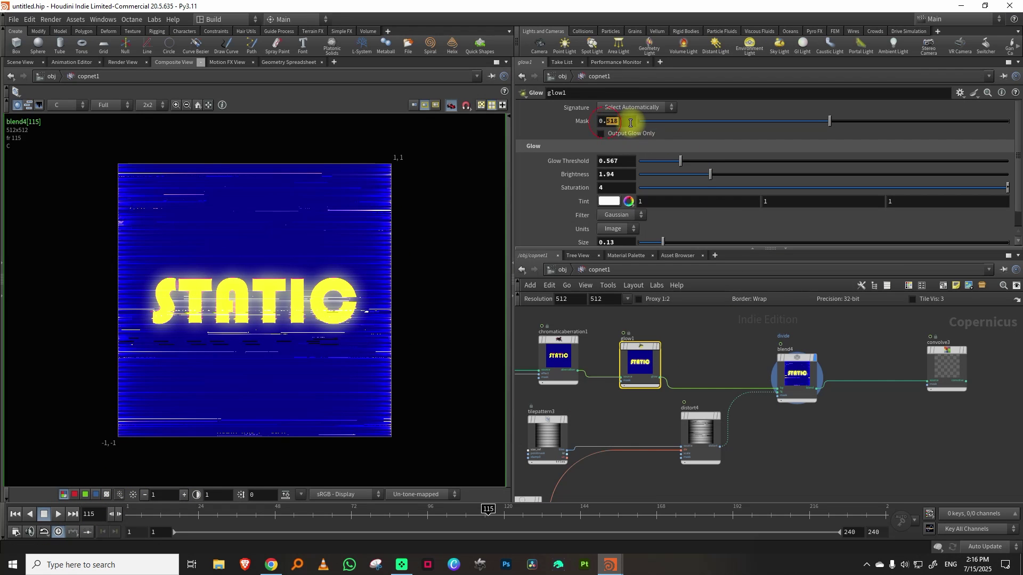
Step: Set glow1's Mask to 0.5 and scrub the blend4 result back to frame 66
{"action": "type", "text": "5"}
{"action": "key", "text": "Return"}
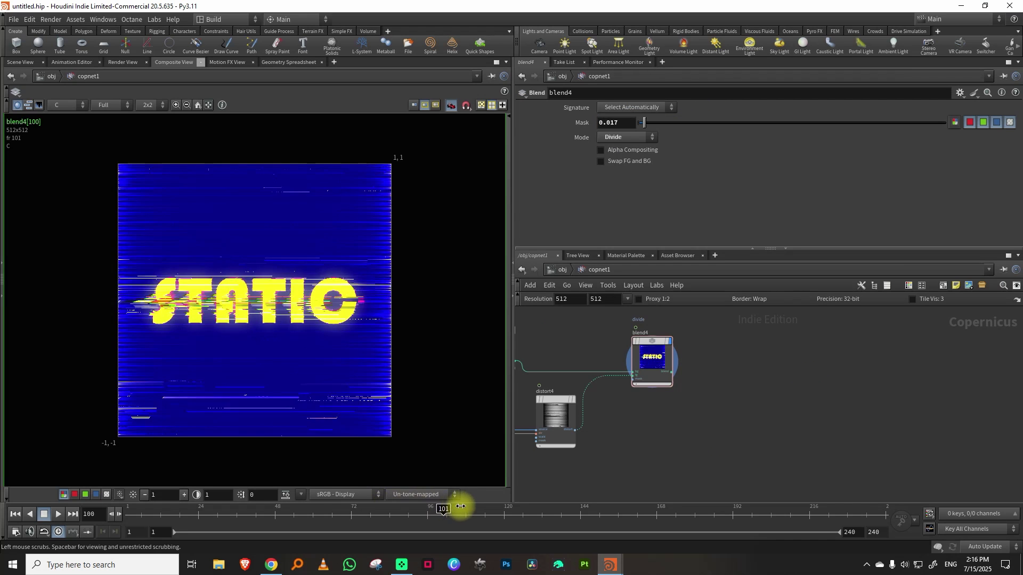
{"action": "left_click_drag", "start_coordinate": [459, 507], "coordinate": [332, 509]}
Step: Add a Fractal Noise 3D node below blend4 in the network
{"action": "mouse_move", "coordinate": [705, 431]}
{"action": "middle_mouse_down"}
{"action": "mouse_move", "coordinate": [716, 417]}
{"action": "mouse_move", "coordinate": [720, 432]}
{"action": "middle_mouse_up"}
{"action": "scroll", "coordinate": [763, 377], "scroll_direction": "up", "scroll_amount": 2}
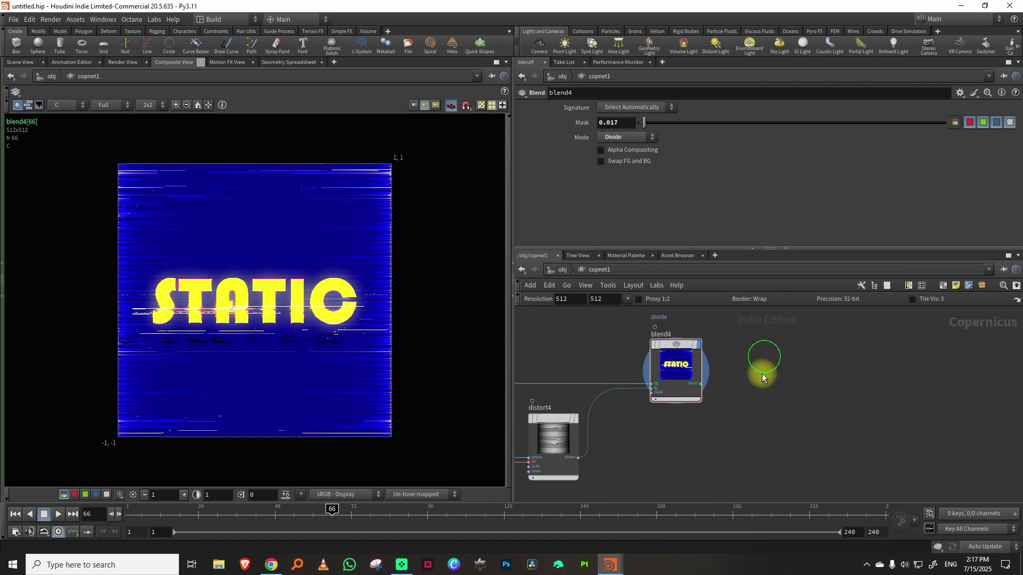
{"action": "key", "text": "Tab"}
{"action": "type", "text": "frac"}
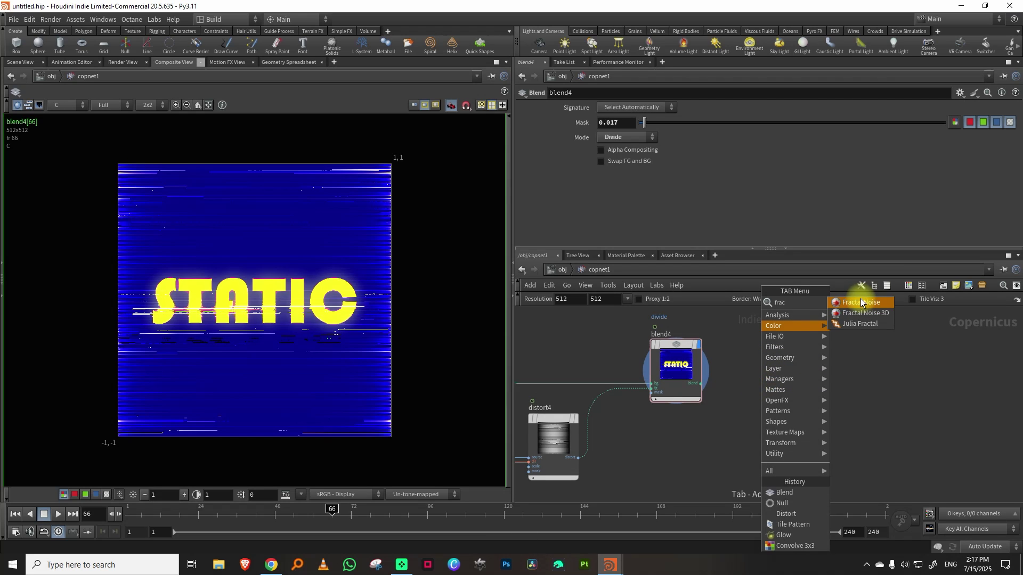
{"action": "left_click", "coordinate": [857, 313]}
{"action": "left_click", "coordinate": [712, 458]}
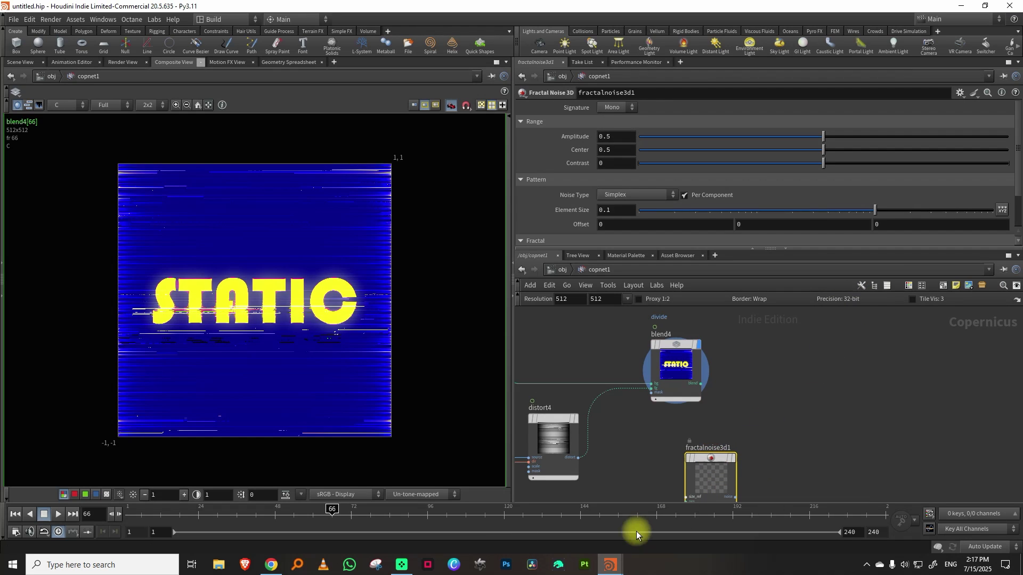
Step: Set the fractal noise to RGB with Center 0.4, Contrast 0.514 and Element Size about 0.0038, and display it
{"action": "left_click", "coordinate": [615, 137]}
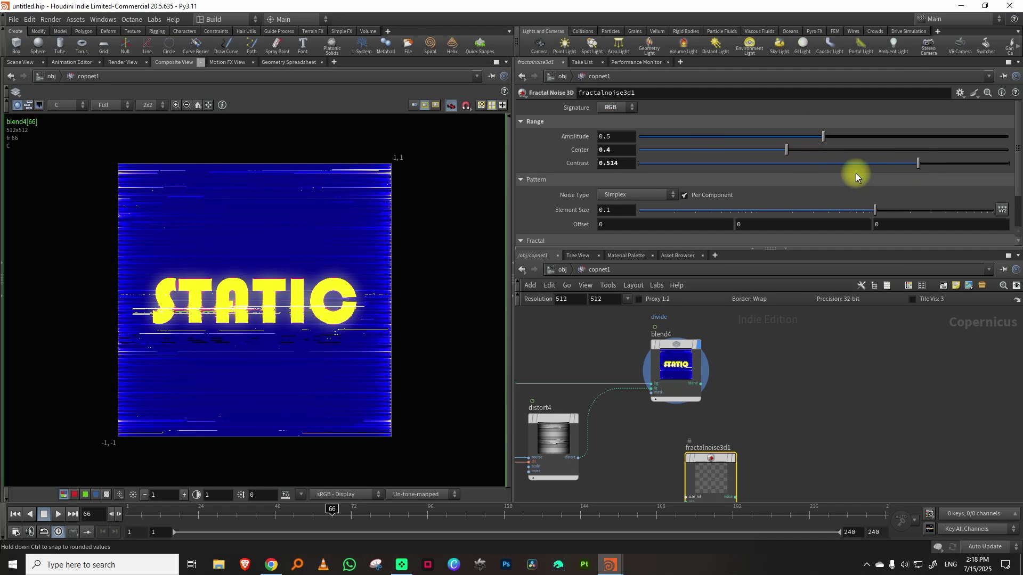
{"action": "left_click_drag", "start_coordinate": [708, 209], "coordinate": [709, 209]}
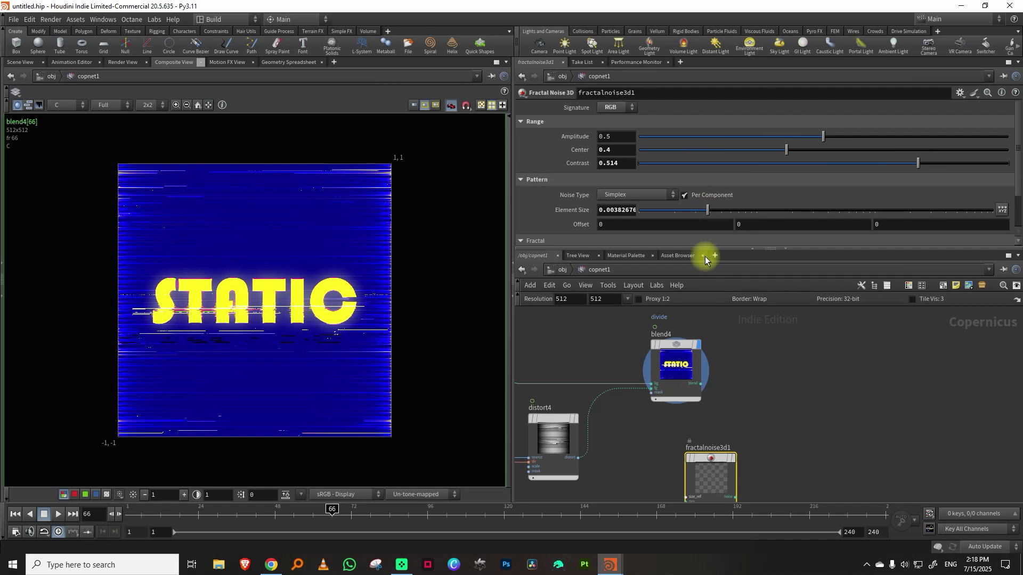
{"action": "left_click", "coordinate": [735, 461]}
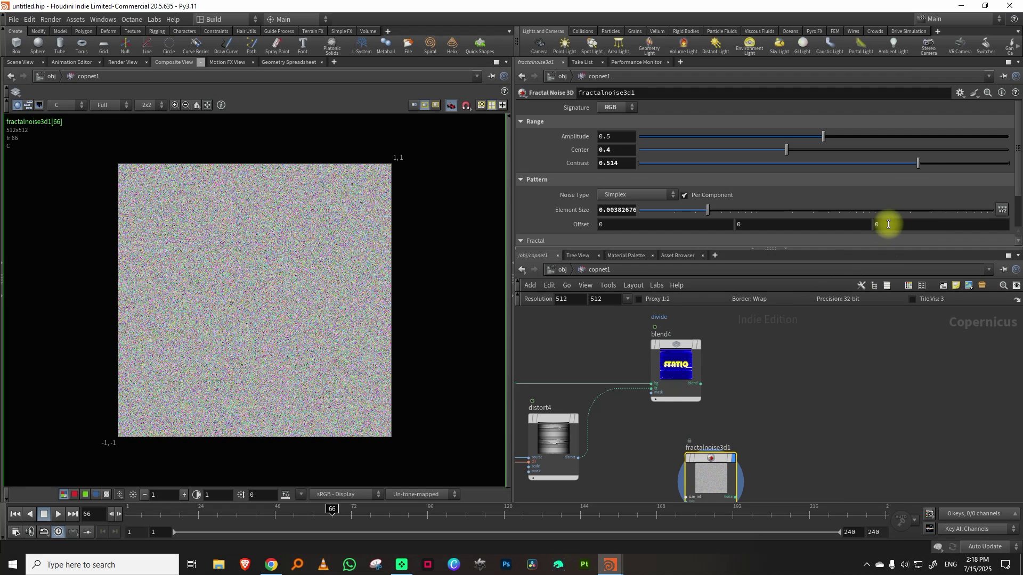
{"action": "mouse_move", "coordinate": [884, 224]}
{"action": "middle_mouse_down"}
{"action": "mouse_move", "coordinate": [913, 221]}
{"action": "mouse_move", "coordinate": [887, 224]}
{"action": "middle_mouse_up"}
{"action": "type", "text": "@Frame"}
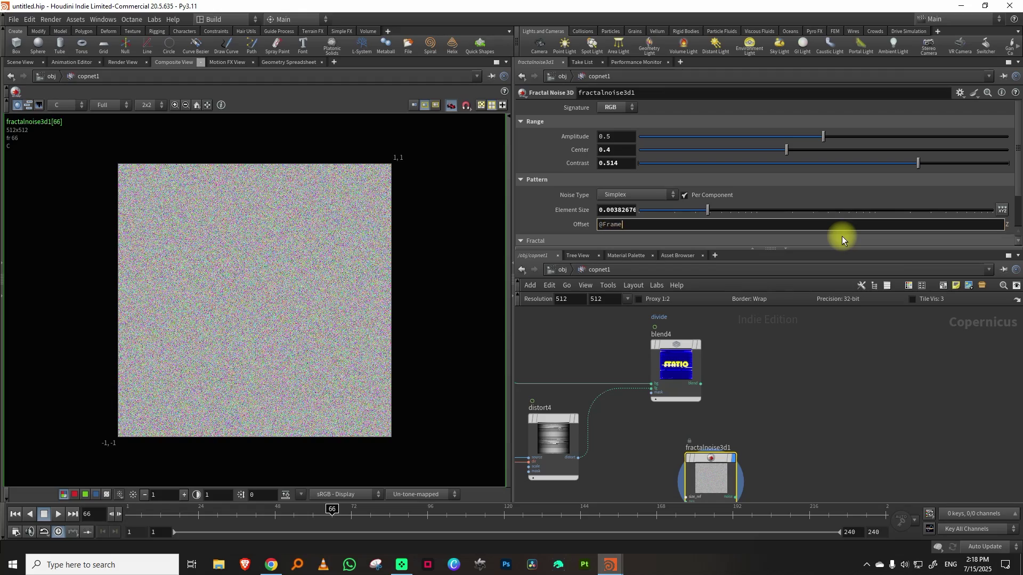
{"action": "key", "text": "Return"}
{"action": "left_click", "coordinate": [58, 514]}
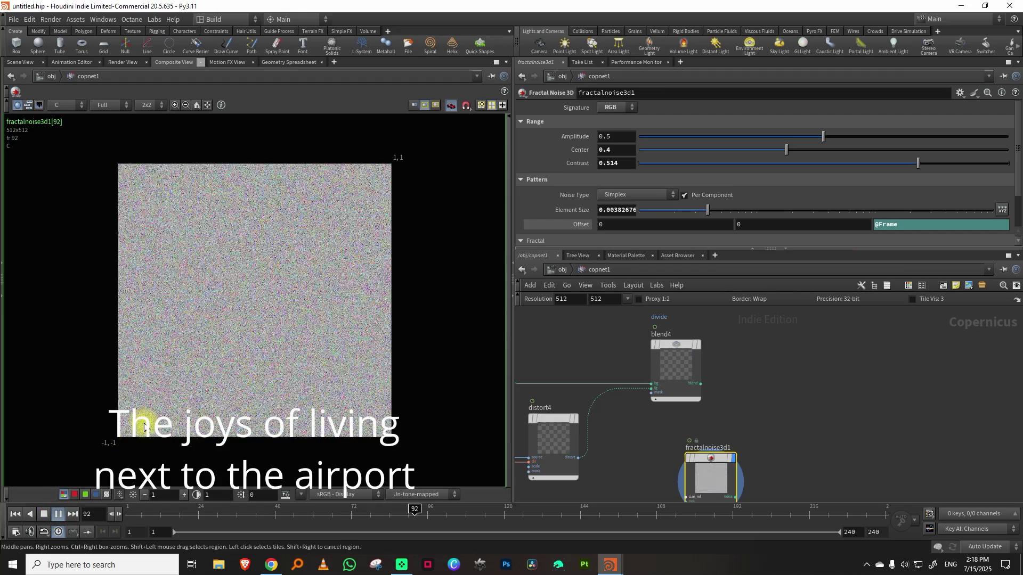
Step: Add and display a Blend node with blend4 as its background and fractalnoise3d1 as its foreground
{"action": "middle_click_drag", "start_coordinate": [787, 366], "coordinate": [744, 359]}
{"action": "key", "text": "Tab"}
{"action": "type", "text": "ble"}
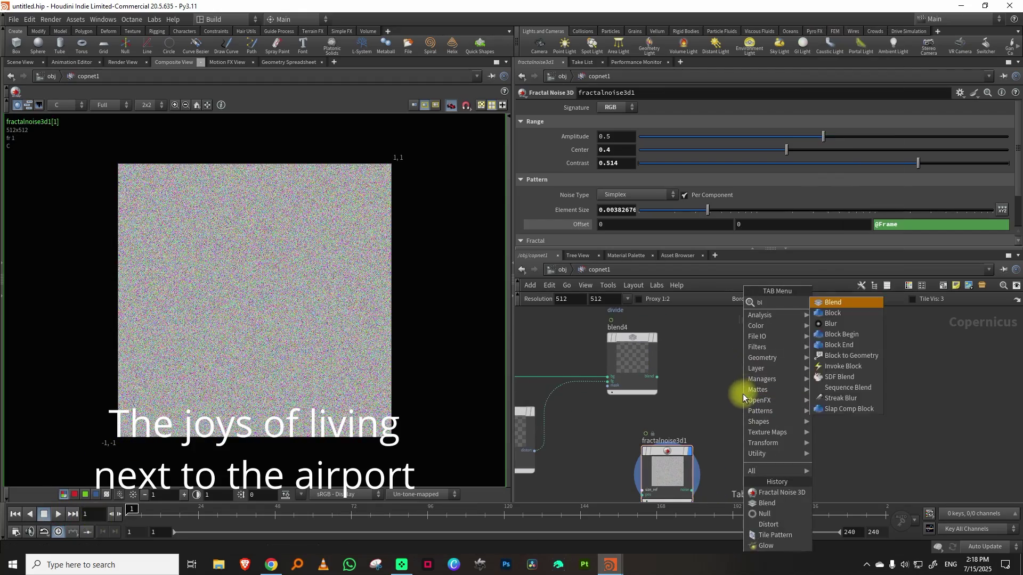
{"action": "left_click", "coordinate": [842, 303]}
{"action": "left_click", "coordinate": [817, 368]}
Step: Set blend5's Mode to HardLight and its Mask to about 0.736, and play the animation
{"action": "left_click", "coordinate": [628, 137]}
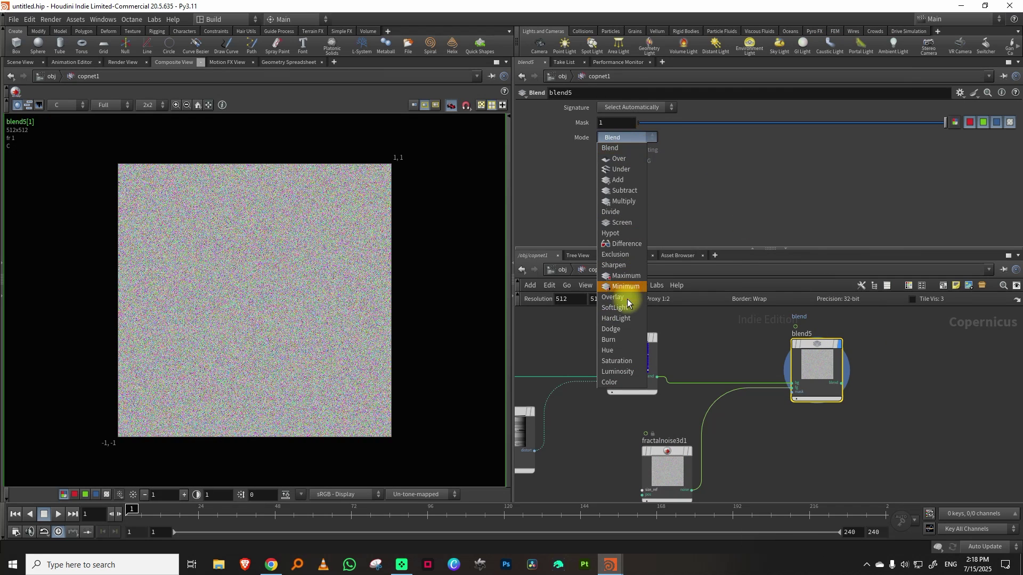
{"action": "left_click", "coordinate": [626, 320]}
{"action": "left_click_drag", "start_coordinate": [762, 123], "coordinate": [734, 127]}
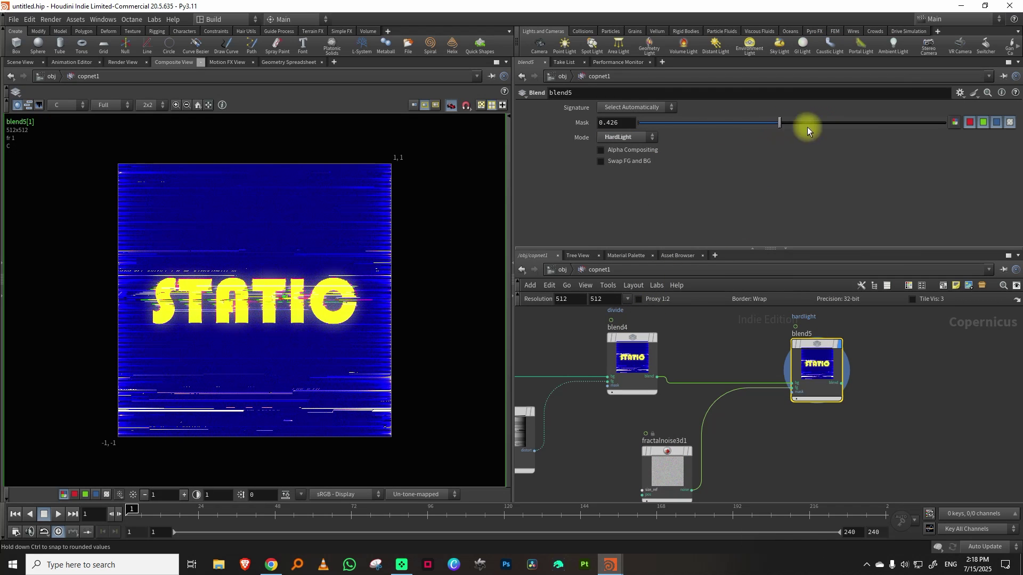
{"action": "left_click", "coordinate": [58, 514]}
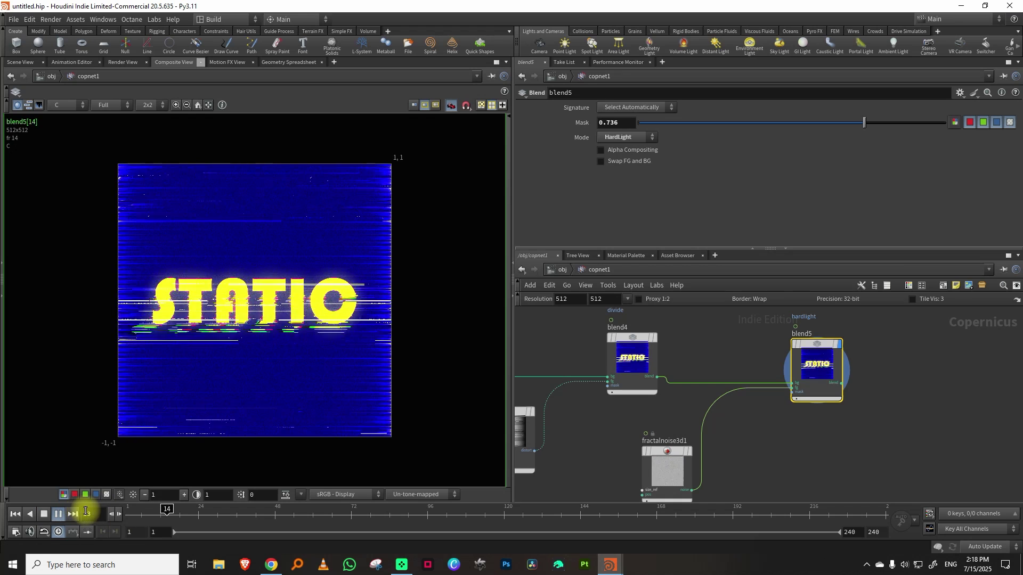
Step: Add a Contrast node after blend5 and display it
{"action": "key", "text": "Tab"}
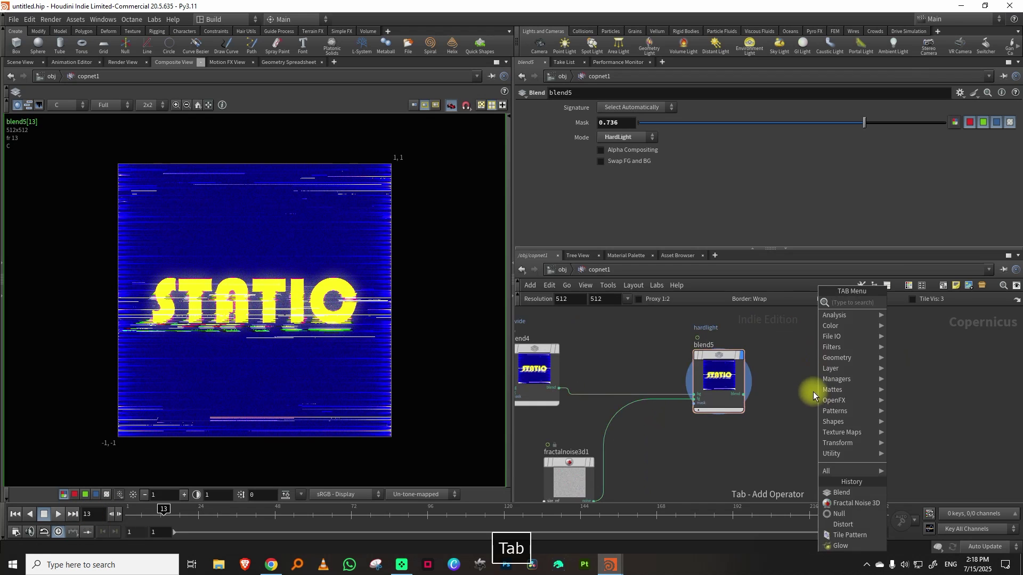
{"action": "type", "text": "contr"}
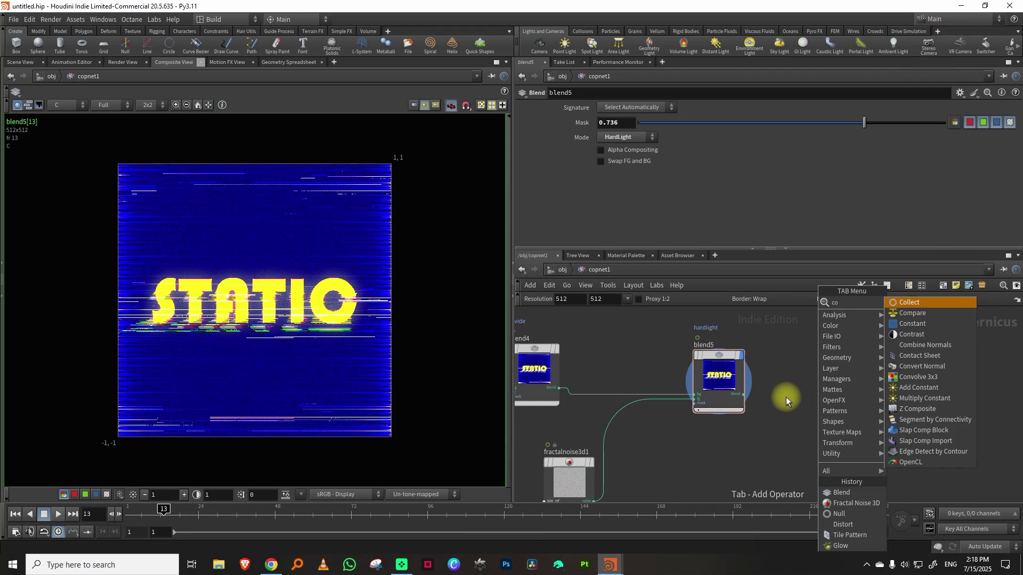
{"action": "left_click", "coordinate": [924, 302]}
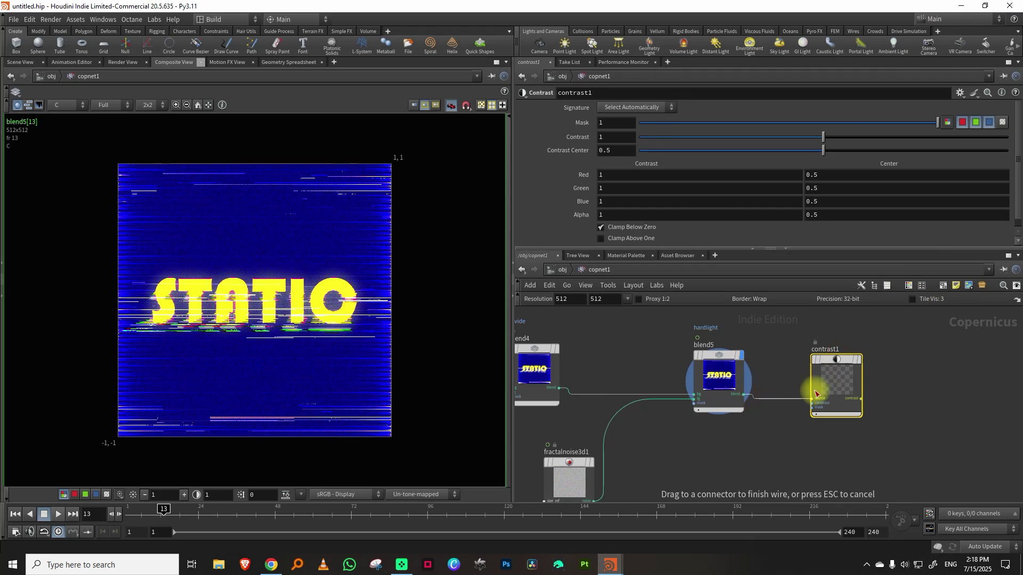
{"action": "left_click", "coordinate": [859, 366]}
Step: Set contrast1's Contrast to about 0.922, Contrast Center to 0.488, and channel contrasts to Red 1.5, Green 1.06, Blue 1.3
{"action": "mouse_move", "coordinate": [811, 138]}
{"action": "left_mouse_down"}
{"action": "mouse_move", "coordinate": [762, 140]}
{"action": "mouse_move", "coordinate": [808, 139]}
{"action": "left_mouse_up"}
{"action": "middle_click_drag", "start_coordinate": [606, 180], "coordinate": [652, 169]}
{"action": "left_click_drag", "start_coordinate": [822, 150], "coordinate": [819, 151]}
{"action": "middle_click_drag", "start_coordinate": [607, 202], "coordinate": [660, 200]}
Step: Play the animation to preview the contrast-adjusted glitch effect
{"action": "left_click_drag", "start_coordinate": [160, 508], "coordinate": [61, 514]}
{"action": "left_click", "coordinate": [59, 514]}
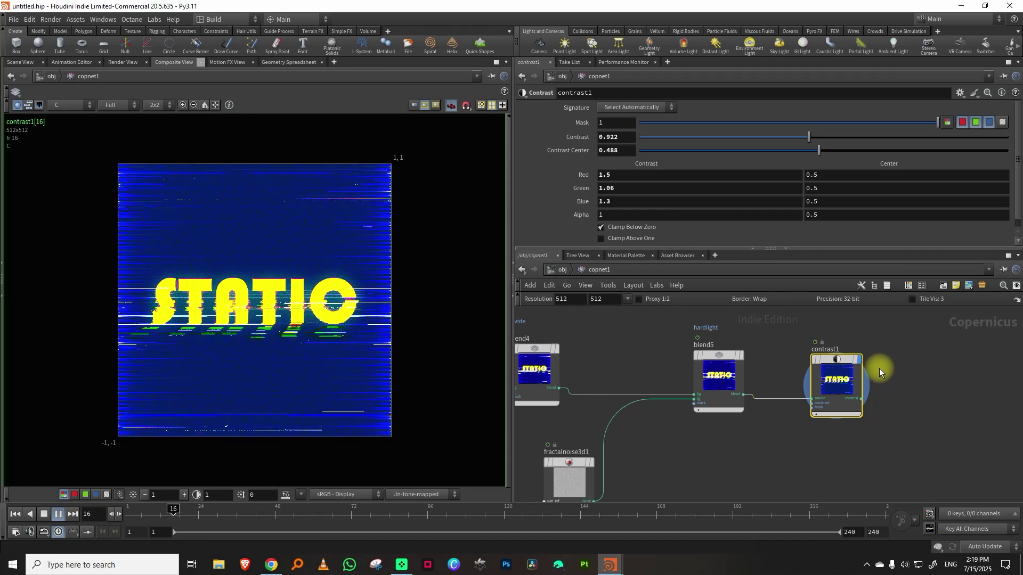
{"action": "left_click", "coordinate": [58, 514]}
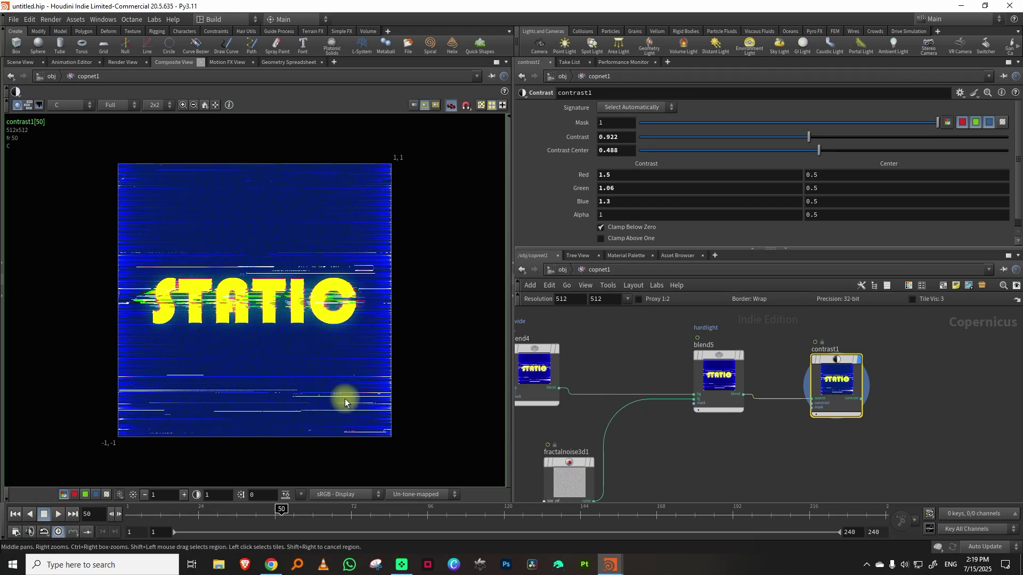
Step: Enlarge the network editor pane and make room in the network beside contrast1
{"action": "left_click_drag", "start_coordinate": [740, 250], "coordinate": [738, 199]}
{"action": "middle_click_drag", "start_coordinate": [847, 292], "coordinate": [800, 341]}
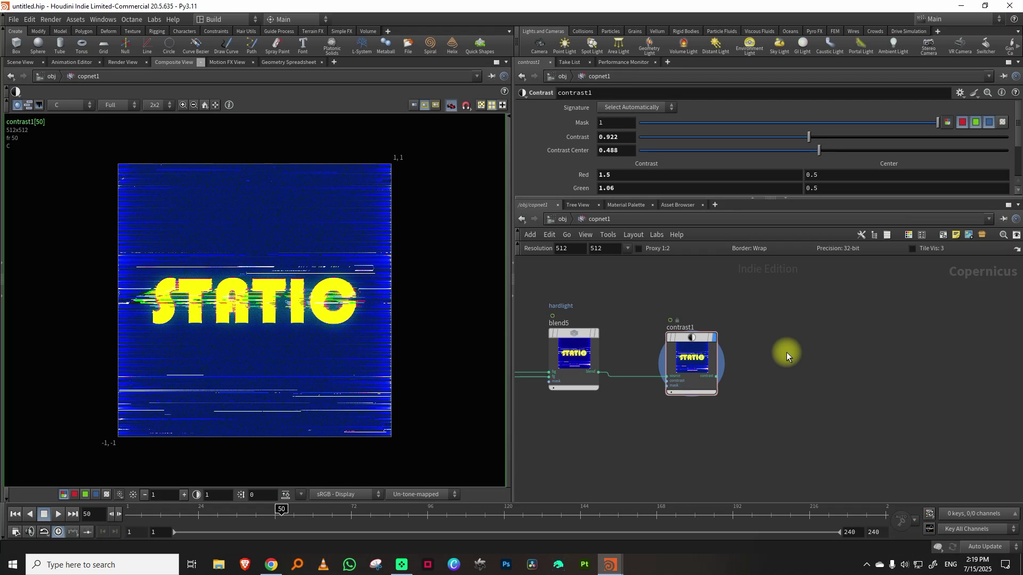
{"action": "middle_click_drag", "start_coordinate": [808, 394], "coordinate": [781, 350]}
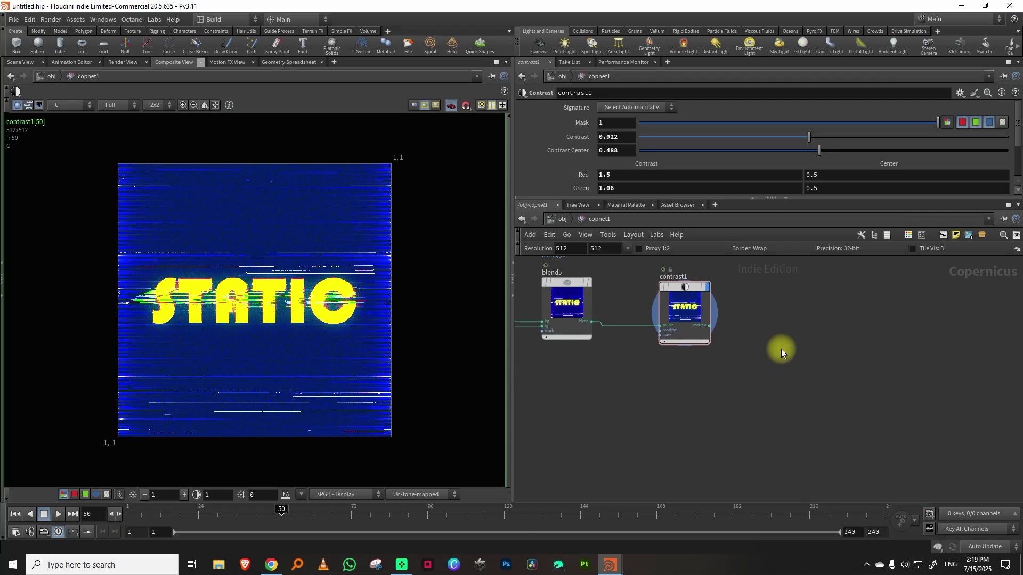
Step: Add a Ramp Mono node below contrast1 and set its Type to Concentric
{"action": "key", "text": "Tab"}
{"action": "type", "text": "ramp"}
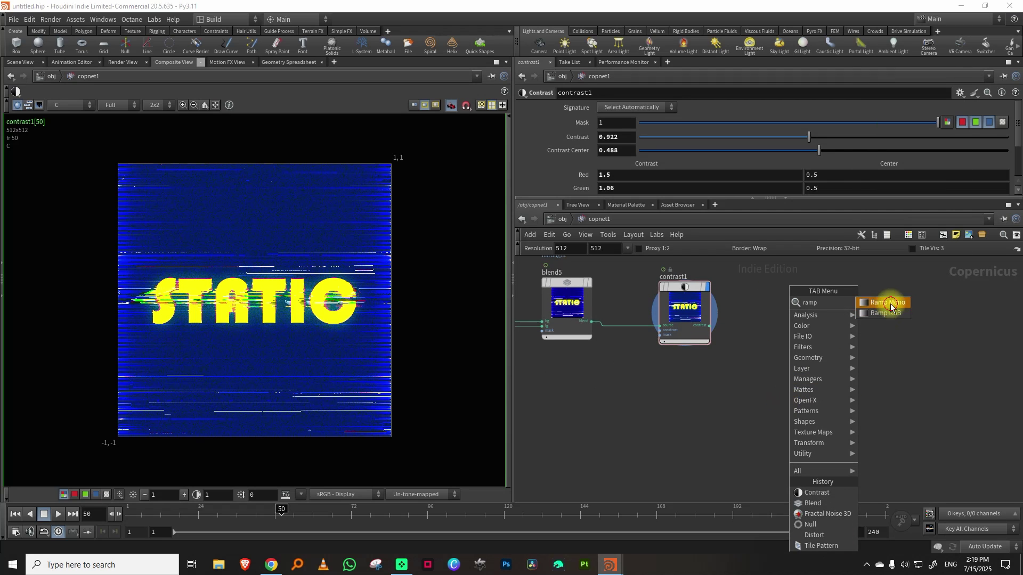
{"action": "left_click", "coordinate": [891, 307]}
{"action": "left_click", "coordinate": [685, 406]}
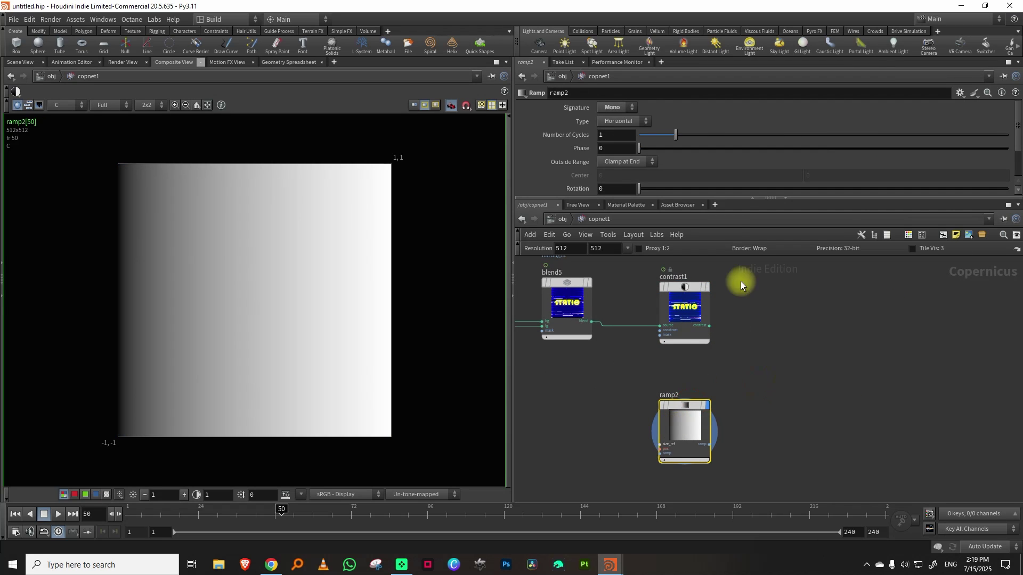
{"action": "left_click", "coordinate": [625, 123]}
{"action": "left_click", "coordinate": [620, 162]}
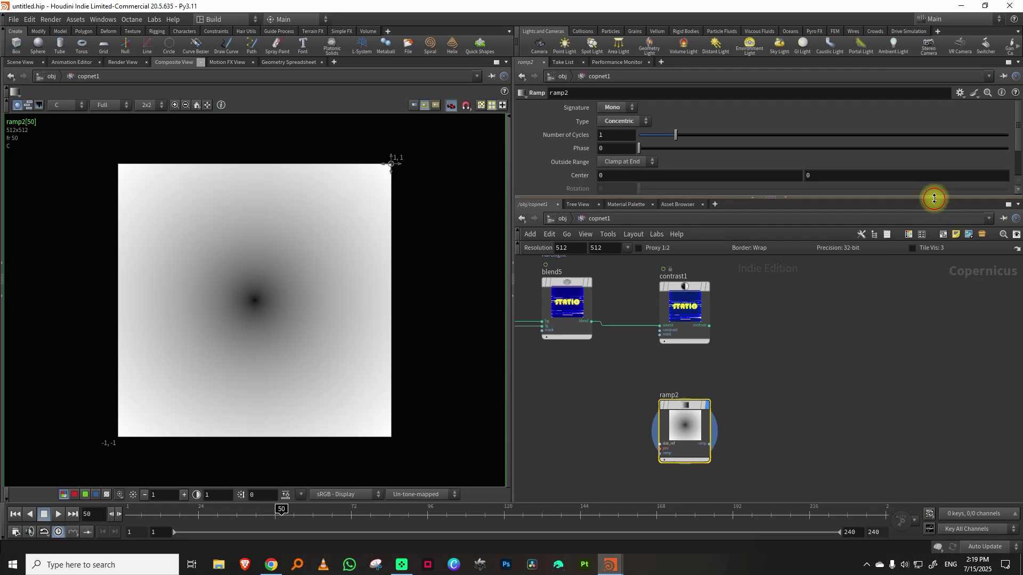
Step: Reverse ramp2's gradient so it fades from white at the center to black at the corners
{"action": "left_click_drag", "start_coordinate": [932, 198], "coordinate": [964, 224]}
{"action": "left_click", "coordinate": [970, 207]}
{"action": "left_click_drag", "start_coordinate": [771, 274], "coordinate": [771, 215]}
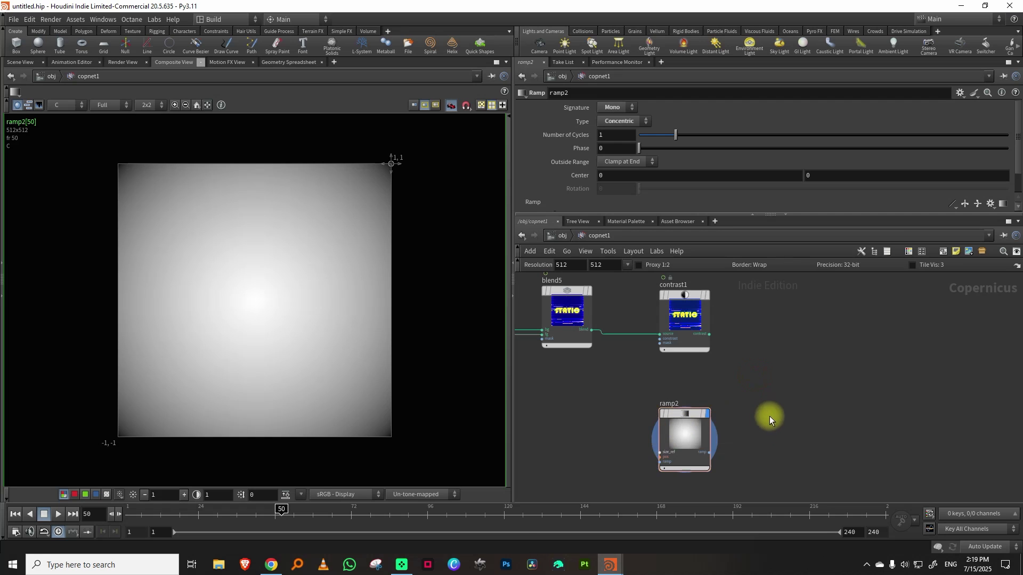
Step: Add a Slope Direction node beside ramp2, feed ramp2 into it and display the result
{"action": "key", "text": "Tab"}
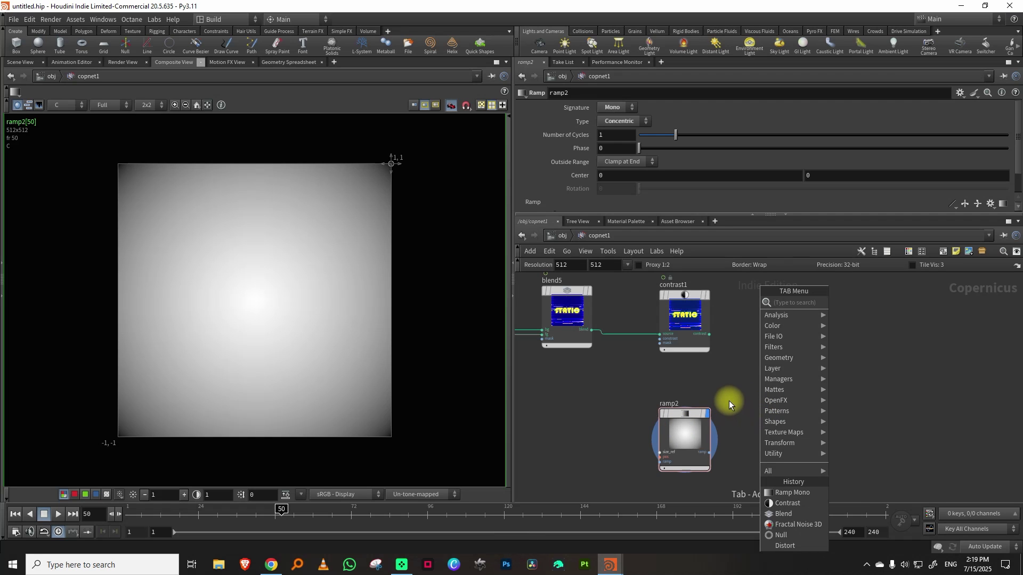
{"action": "key", "text": "Tab"}
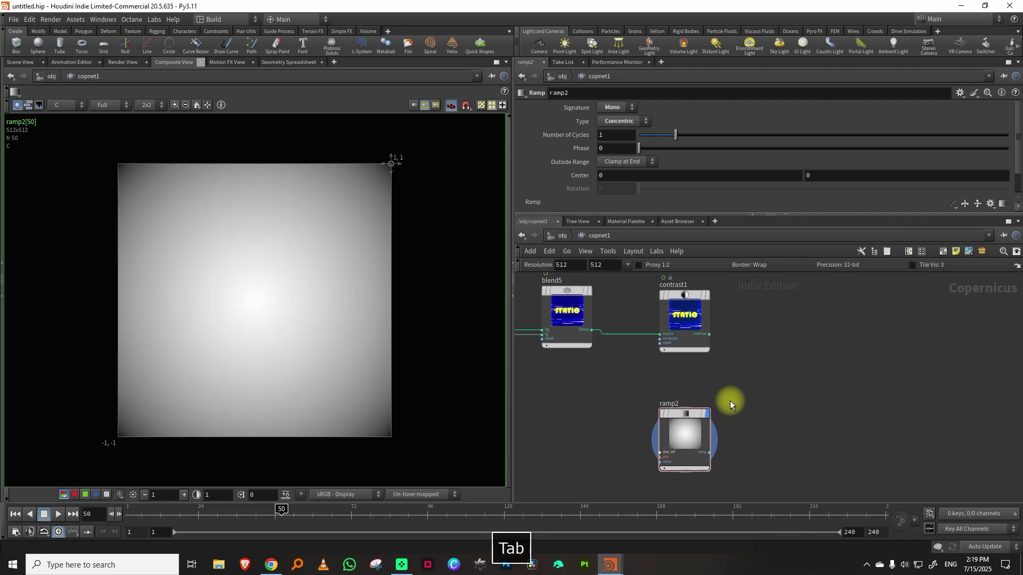
{"action": "key", "text": "Tab"}
{"action": "type", "text": "slope"}
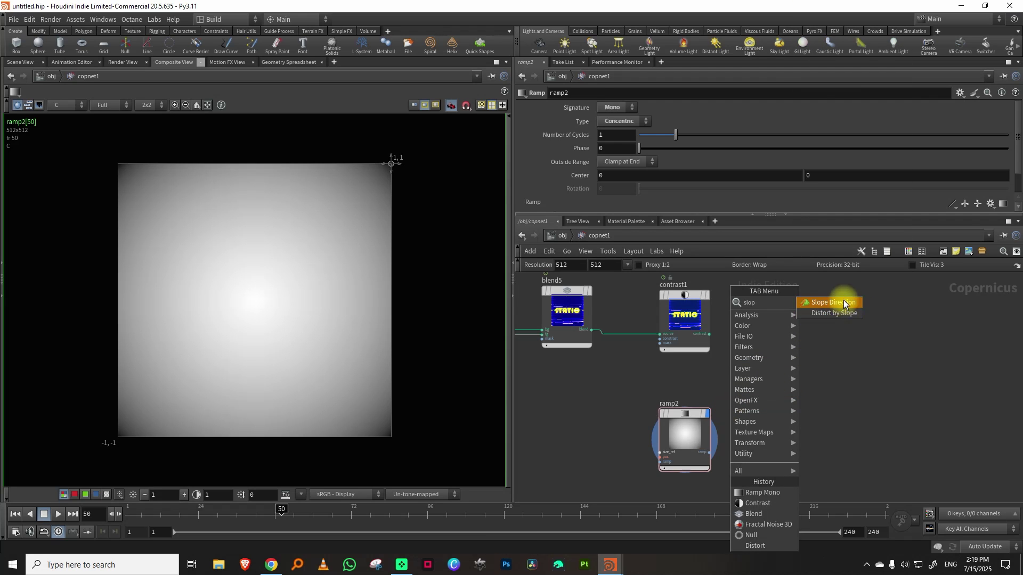
{"action": "left_click", "coordinate": [845, 301]}
{"action": "left_click", "coordinate": [783, 394]}
{"action": "left_click", "coordinate": [714, 452]}
{"action": "left_click", "coordinate": [773, 413]}
{"action": "left_click", "coordinate": [798, 383]}
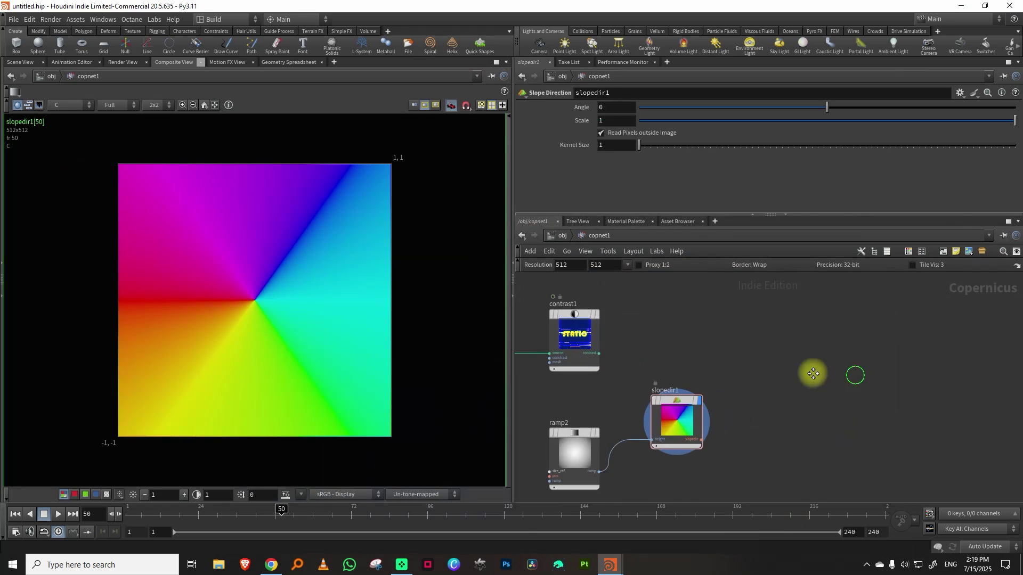
Step: Add a displayed Distort node with contrast1 as source and slopedir1 as direction, and set its Scale to about -0.069
{"action": "key", "text": "Tab"}
{"action": "type", "text": "dis"}
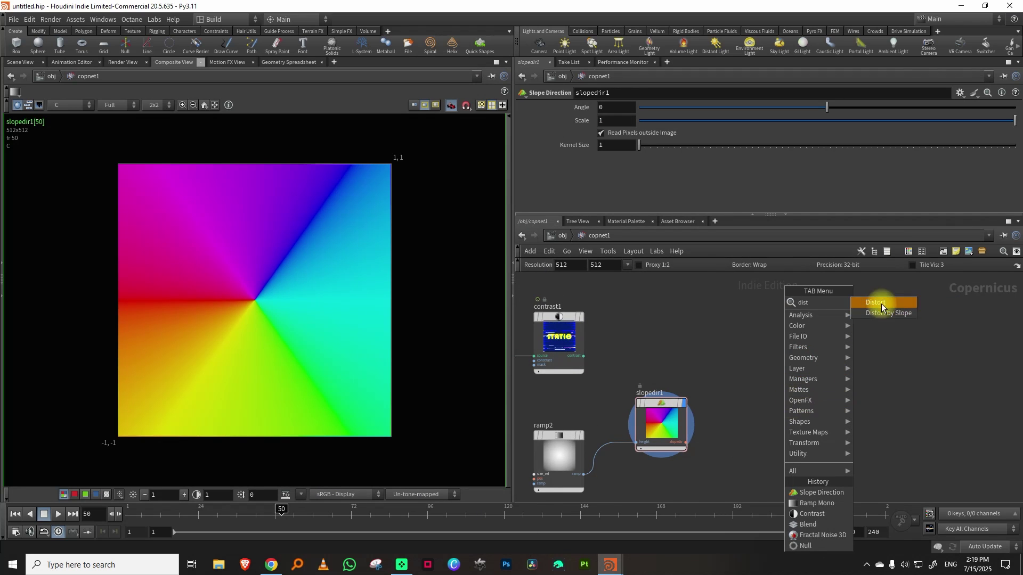
{"action": "left_click", "coordinate": [879, 302]}
{"action": "left_click", "coordinate": [584, 356]}
{"action": "left_click", "coordinate": [756, 380]}
{"action": "left_click", "coordinate": [689, 439]}
{"action": "left_click", "coordinate": [764, 386]}
{"action": "left_click", "coordinate": [810, 345]}
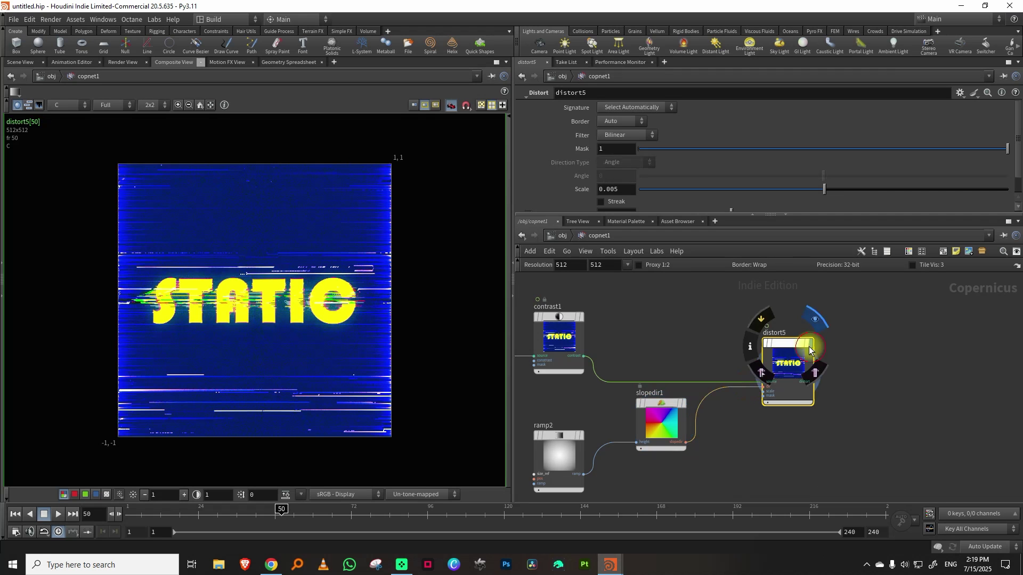
{"action": "mouse_move", "coordinate": [825, 189]}
{"action": "left_mouse_down"}
{"action": "mouse_move", "coordinate": [836, 188]}
{"action": "mouse_move", "coordinate": [810, 188]}
{"action": "left_mouse_up"}
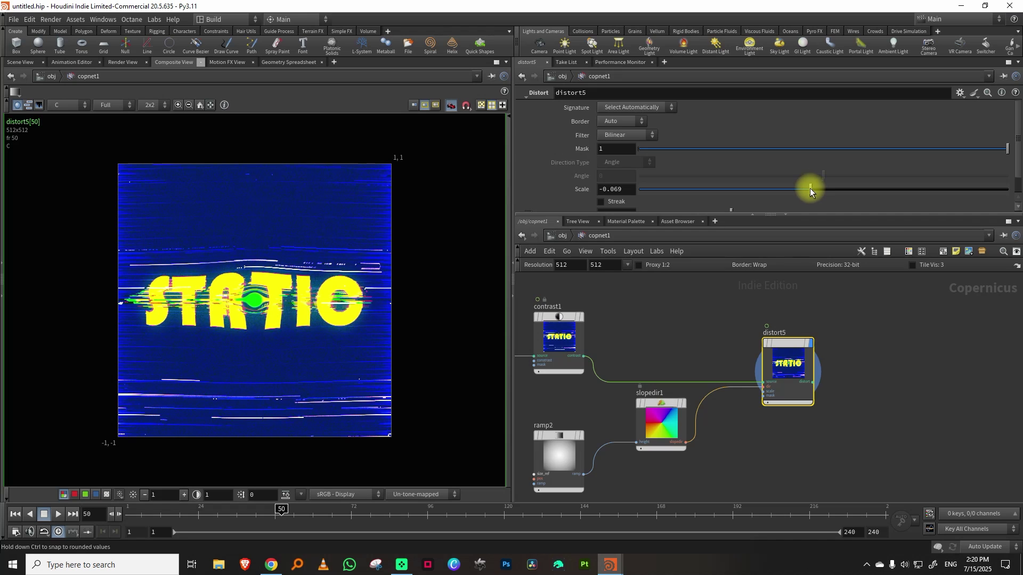
{"action": "key", "text": "ctrl+z"}
Step: Expand ramp2's point controls and set the Interpolation of both end points to Monotone Cubic
{"action": "left_click", "coordinate": [578, 451]}
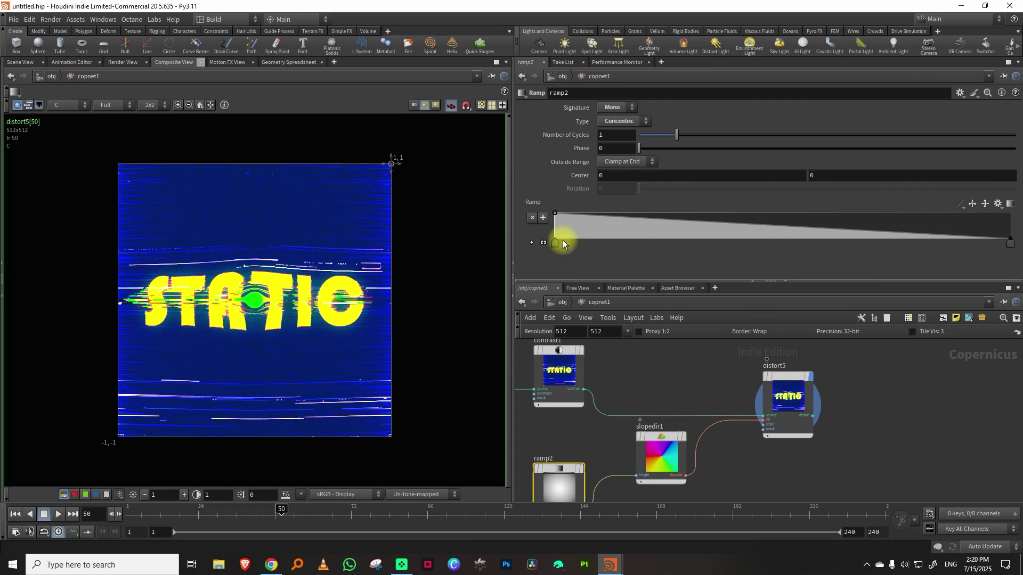
{"action": "left_click", "coordinate": [531, 243]}
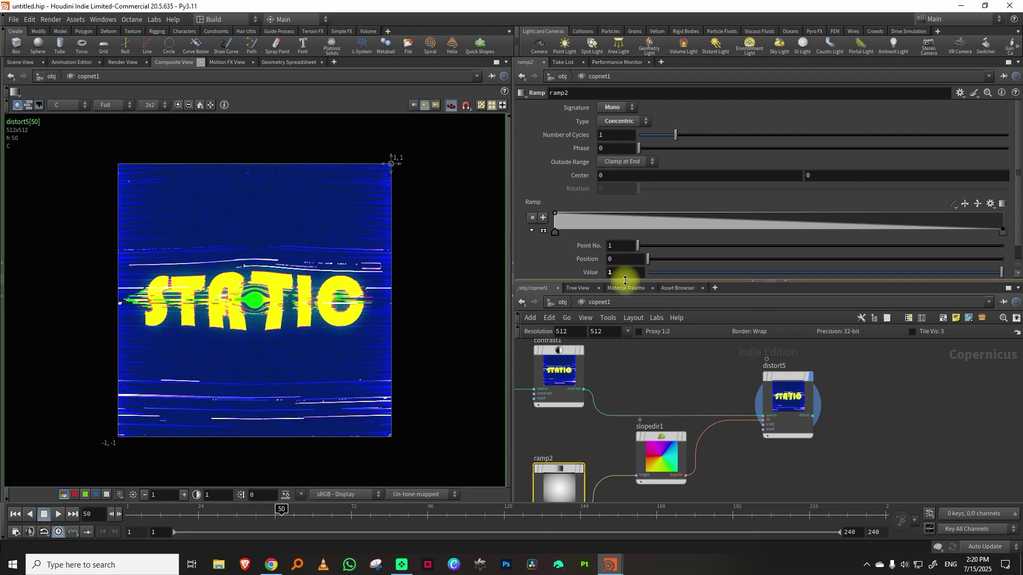
{"action": "left_click_drag", "start_coordinate": [626, 281], "coordinate": [618, 337]}
{"action": "left_click", "coordinate": [638, 298]}
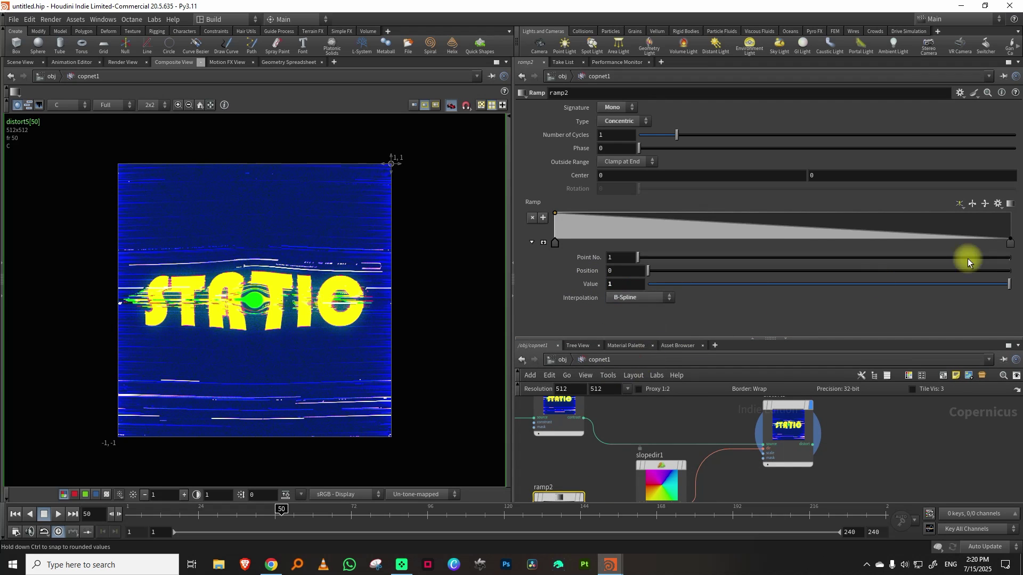
{"action": "left_click", "coordinate": [1008, 244]}
{"action": "left_click", "coordinate": [640, 298]}
{"action": "left_click", "coordinate": [555, 243]}
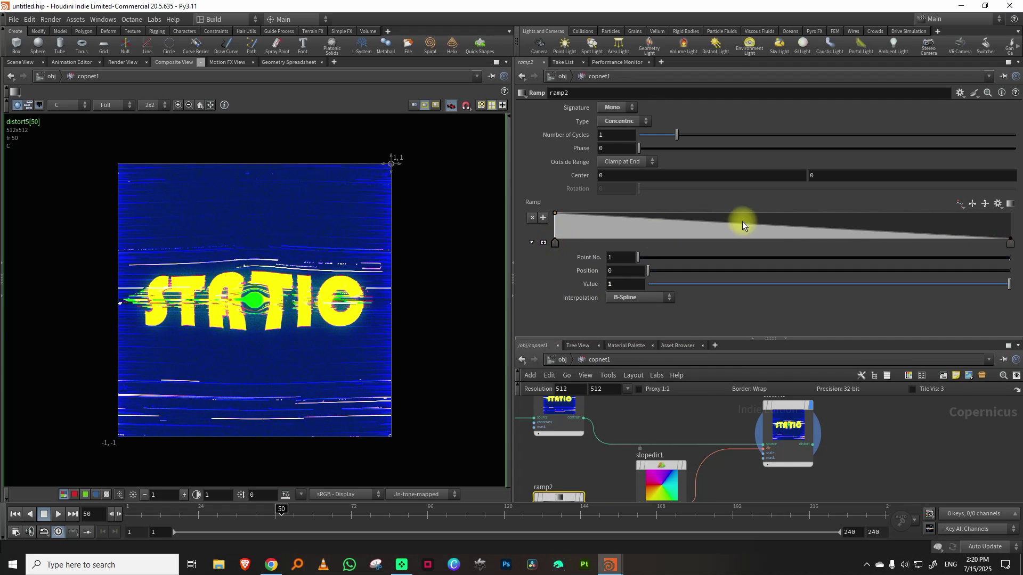
{"action": "left_click", "coordinate": [658, 299]}
{"action": "left_click", "coordinate": [647, 339]}
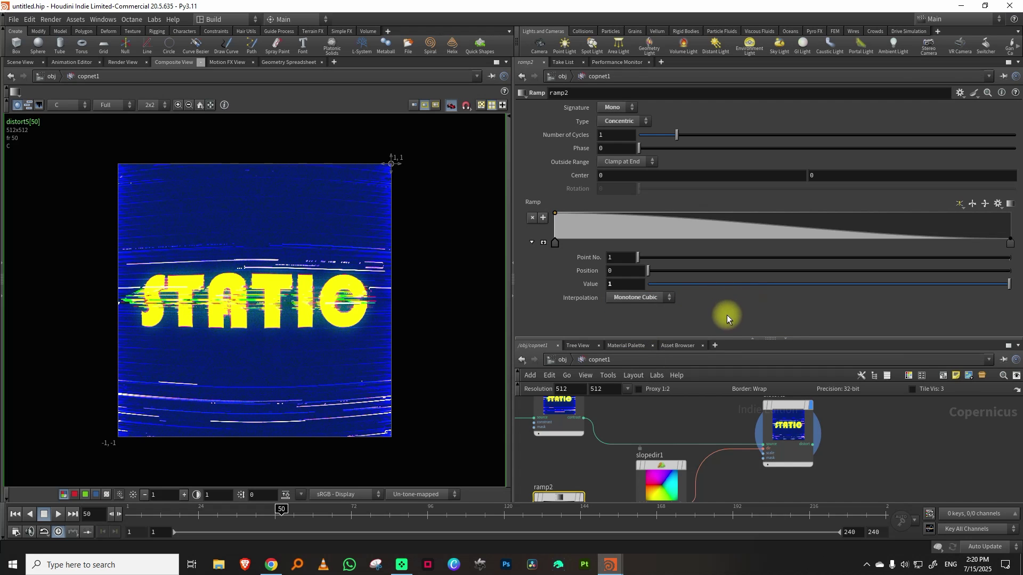
{"action": "left_click", "coordinate": [1012, 244]}
{"action": "left_click", "coordinate": [629, 299]}
{"action": "left_click", "coordinate": [629, 342]}
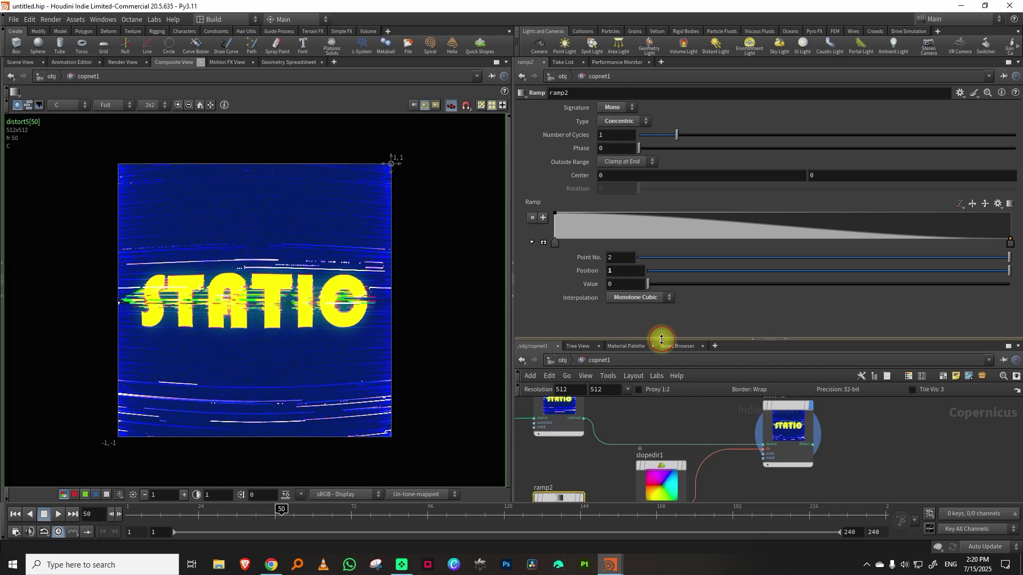
Step: Readjust distort5's Scale to about -0.069 and play the animation to preview the smoothed bulge distortion
{"action": "left_click_drag", "start_coordinate": [662, 338], "coordinate": [663, 233]}
{"action": "left_click", "coordinate": [804, 349]}
{"action": "left_click_drag", "start_coordinate": [811, 190], "coordinate": [810, 187]}
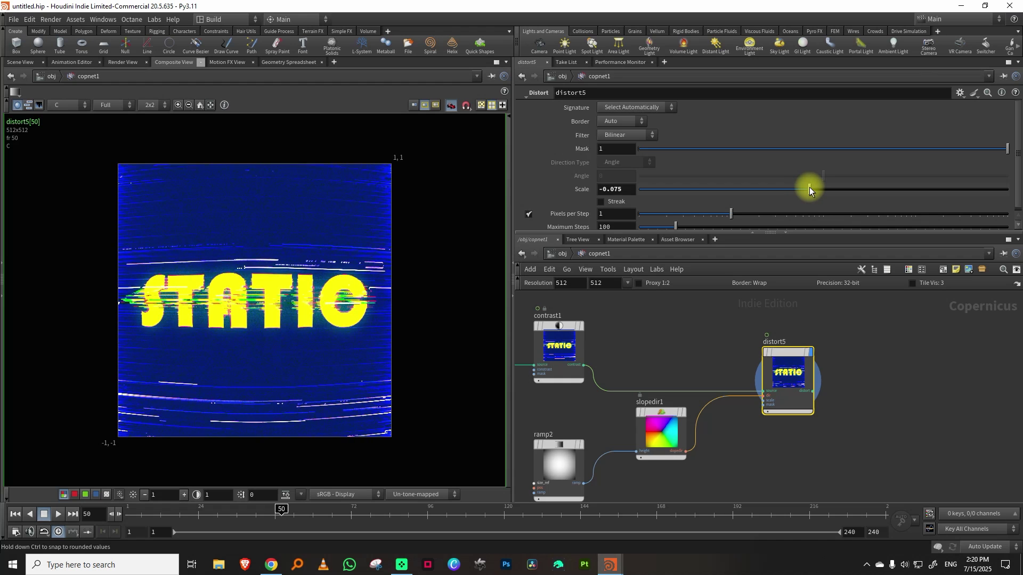
{"action": "left_click", "coordinate": [139, 513]}
{"action": "left_click", "coordinate": [58, 514]}
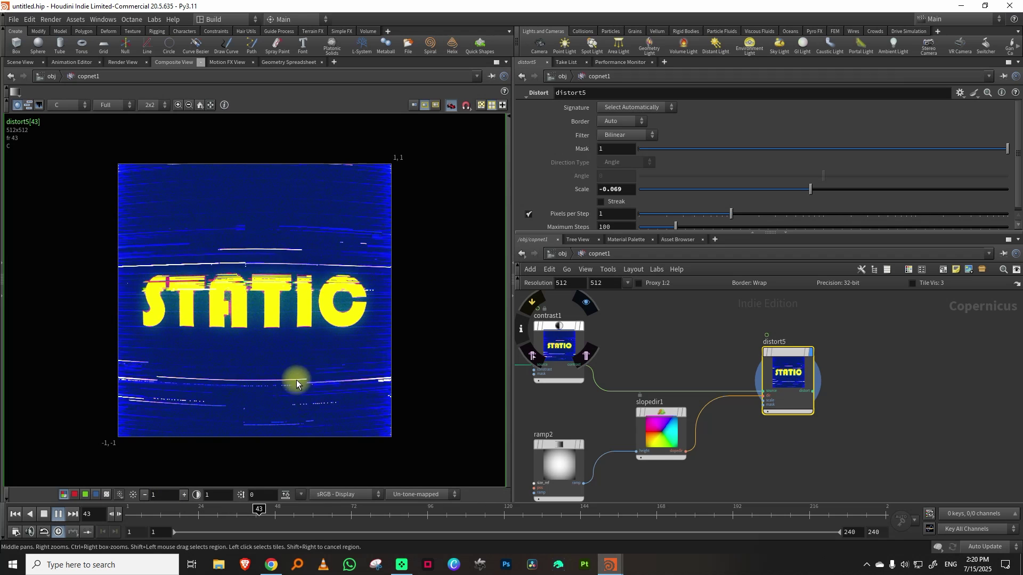
Step: Set remap1's Input Min to about 0.811 and play the animation to preview the changed glitch bands
{"action": "middle_click_drag", "start_coordinate": [641, 315], "coordinate": [927, 320]}
{"action": "scroll", "coordinate": [825, 382], "scroll_direction": "down", "scroll_amount": 3}
{"action": "scroll", "coordinate": [817, 388], "scroll_direction": "up", "scroll_amount": 5}
{"action": "middle_click_drag", "start_coordinate": [653, 379], "coordinate": [650, 424]}
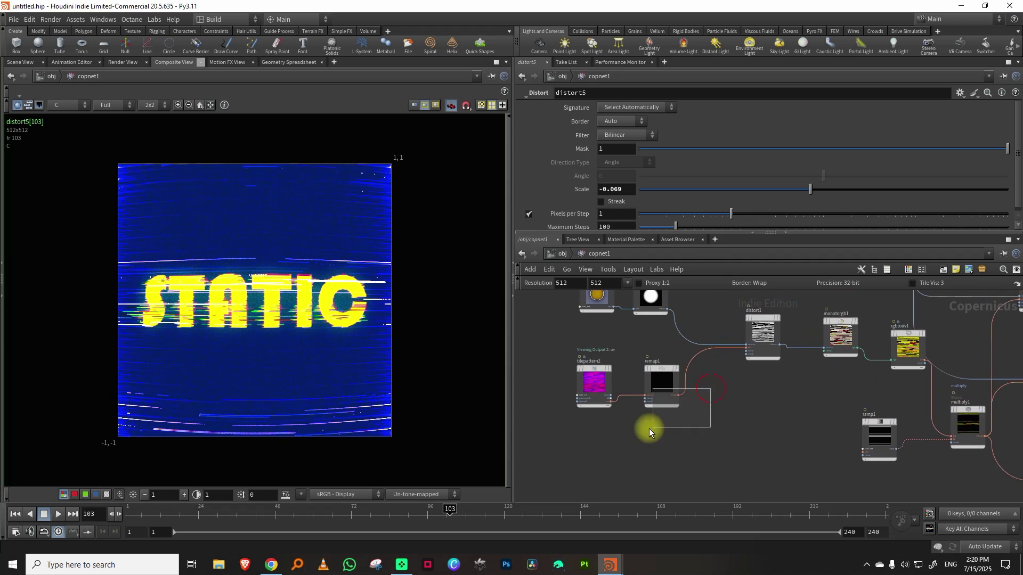
{"action": "left_click", "coordinate": [662, 384]}
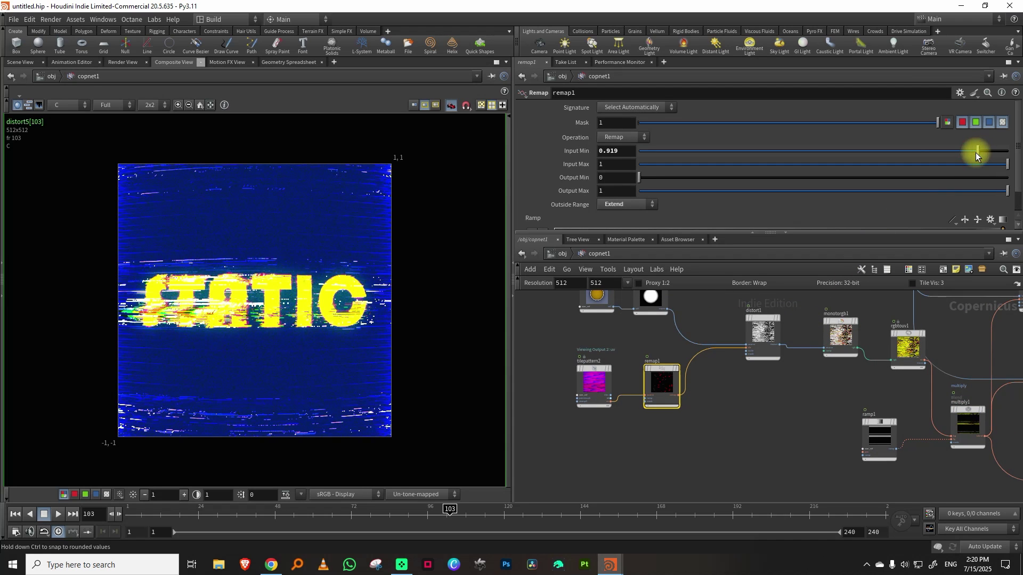
{"action": "left_click", "coordinate": [939, 153]}
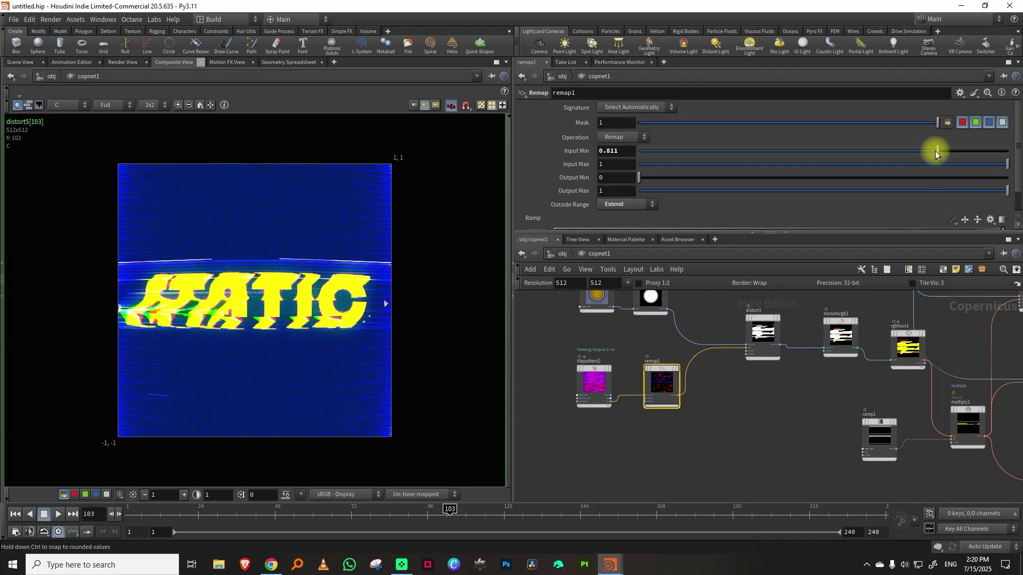
{"action": "left_click", "coordinate": [128, 514]}
{"action": "left_click", "coordinate": [58, 514]}
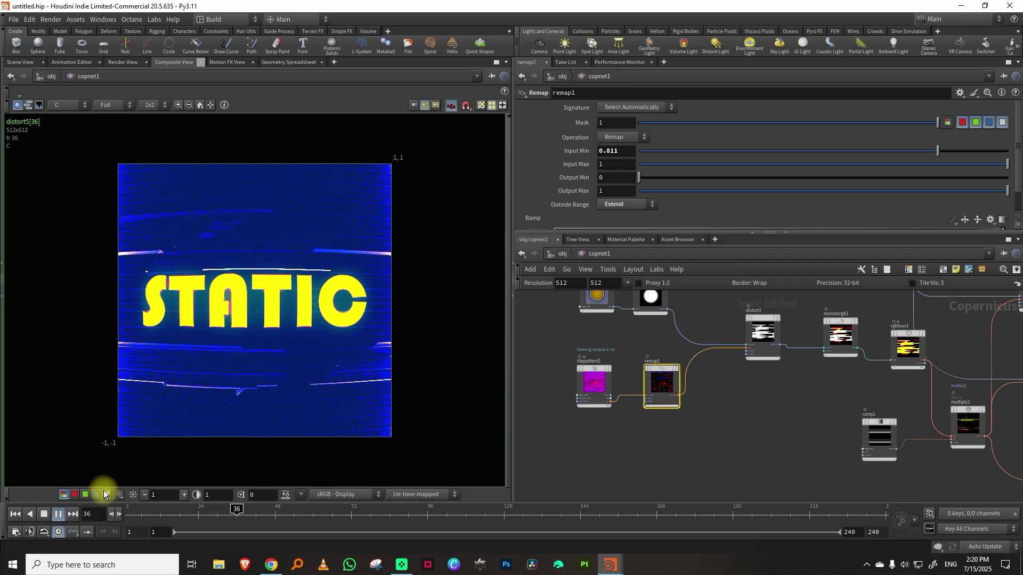
Step: Preview the animation with remap1's Input Min at about 0.311, and set the Input Min to 0.974
{"action": "left_click", "coordinate": [753, 152]}
{"action": "left_click", "coordinate": [133, 513]}
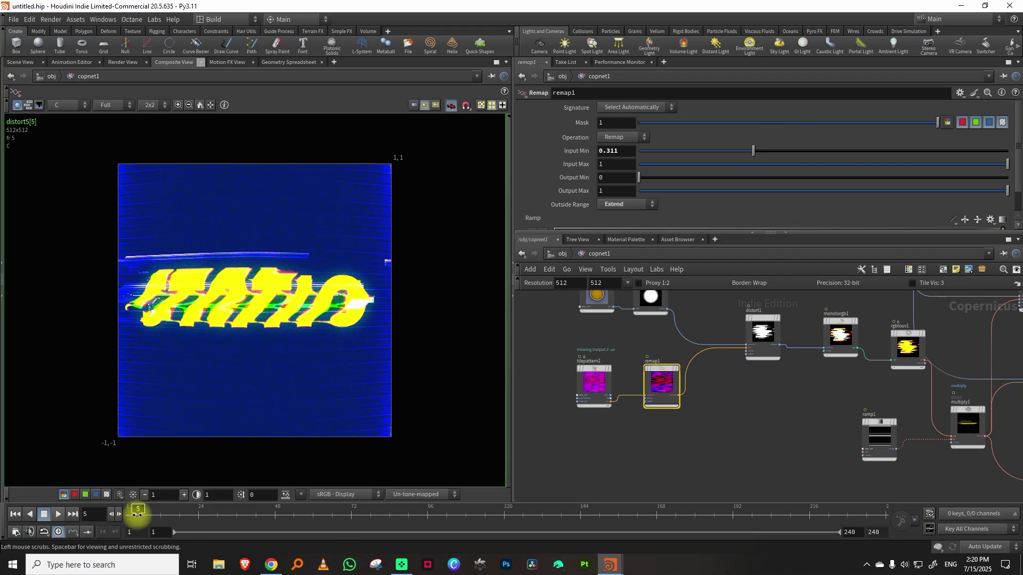
{"action": "left_click", "coordinate": [58, 514]}
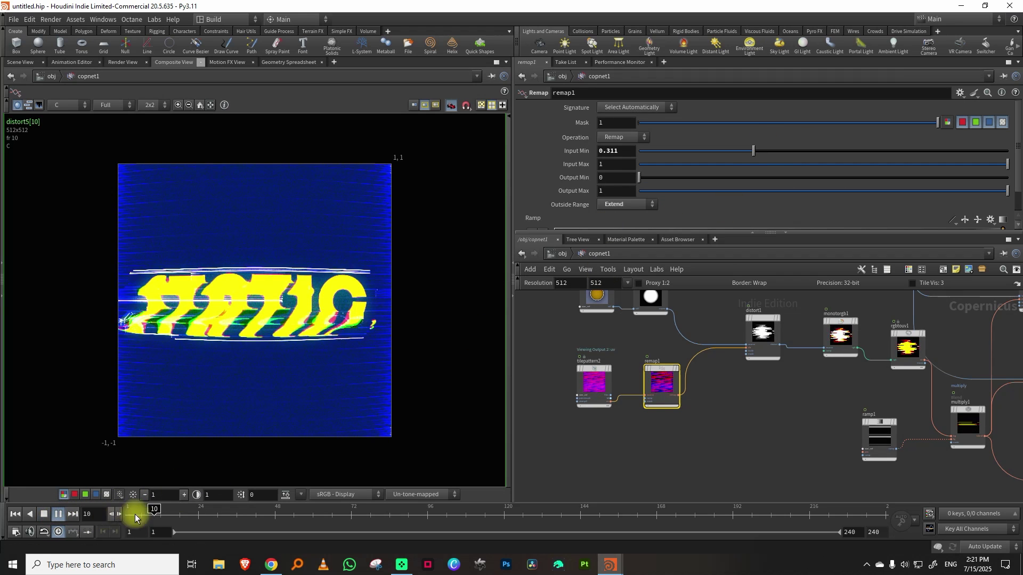
{"action": "left_click_drag", "start_coordinate": [977, 152], "coordinate": [998, 154]}
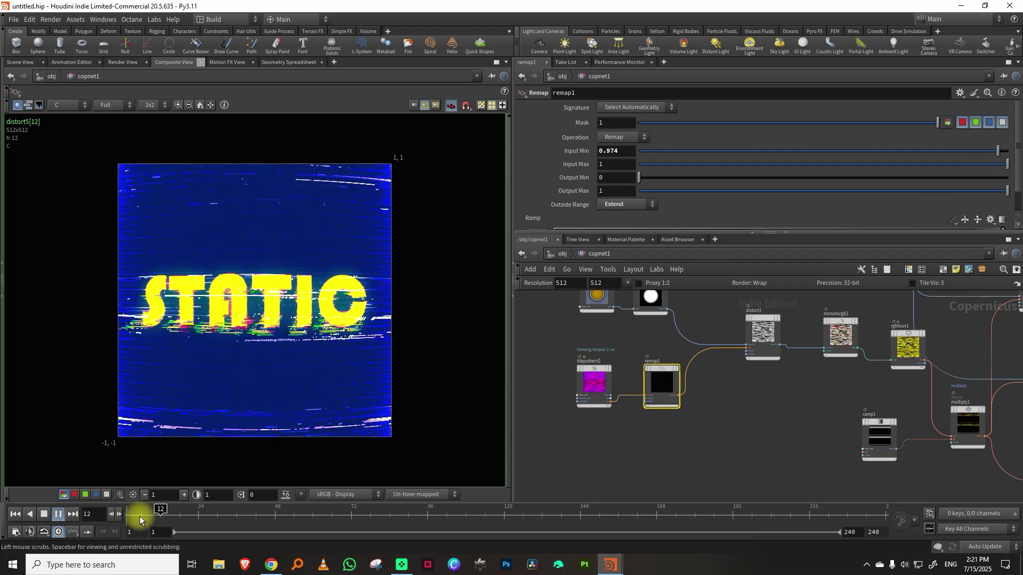
Step: Select the monotorgb1 node and move the playhead to frame 9
{"action": "middle_click_drag", "start_coordinate": [783, 394], "coordinate": [712, 392]}
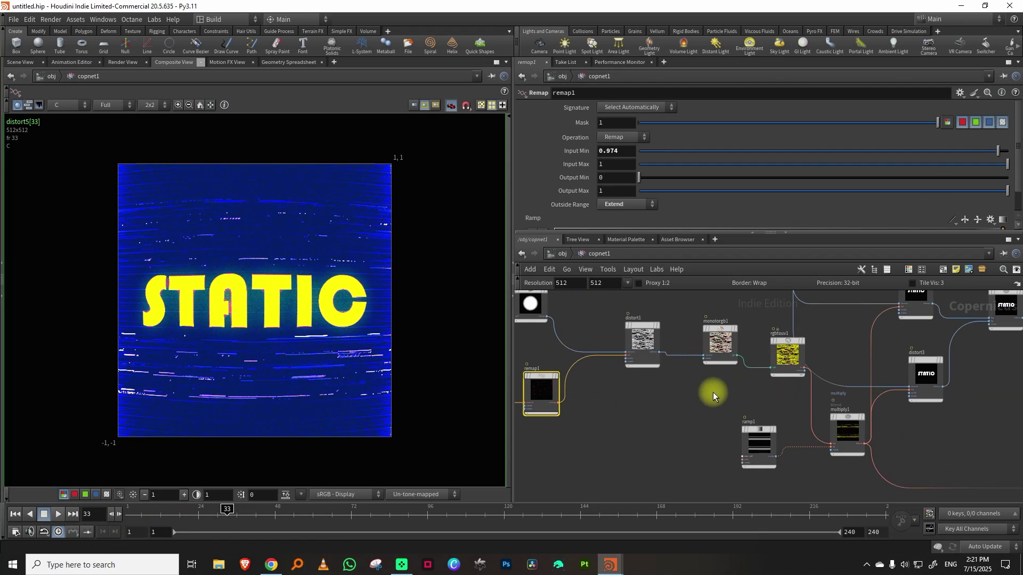
{"action": "left_click", "coordinate": [724, 333]}
{"action": "scroll", "coordinate": [708, 331], "scroll_direction": "up", "scroll_amount": 3}
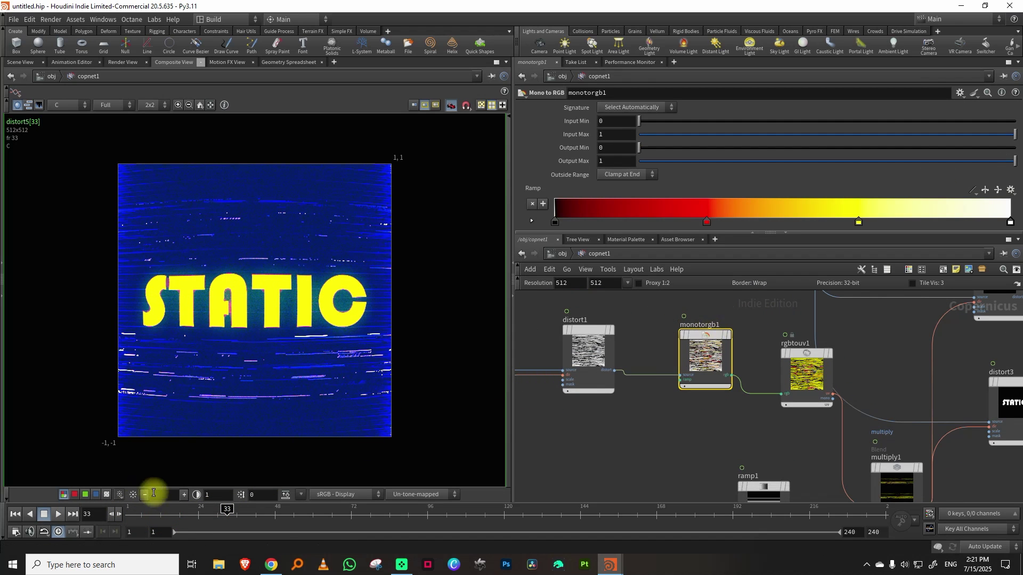
{"action": "left_click", "coordinate": [171, 516]}
{"action": "left_click_drag", "start_coordinate": [157, 519], "coordinate": [151, 518]}
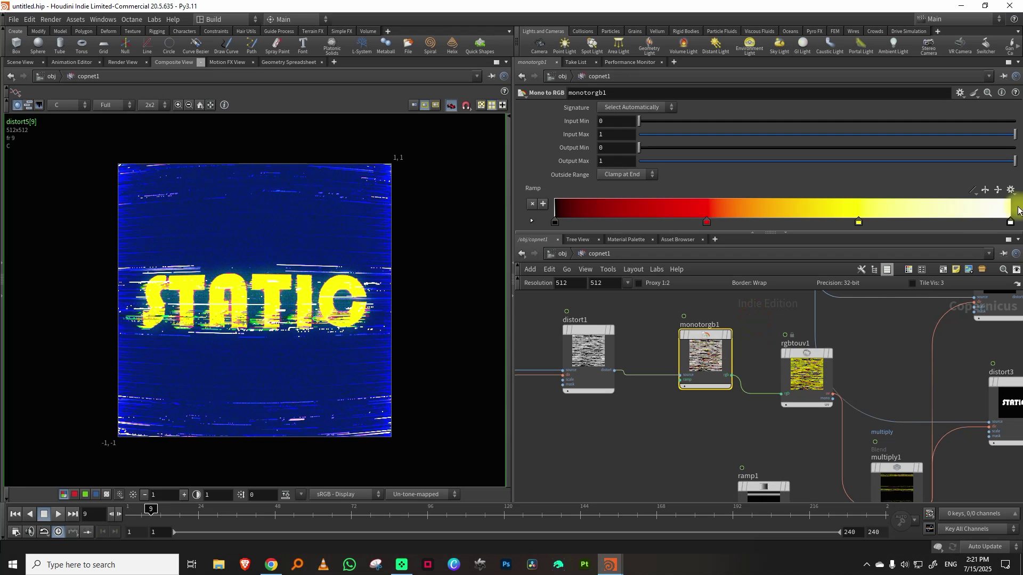
Step: Apply the Inferno preset to monotorgb1's color ramp and scrub to frame 40 to check the glitch
{"action": "left_click", "coordinate": [1011, 190]}
{"action": "left_click", "coordinate": [992, 246]}
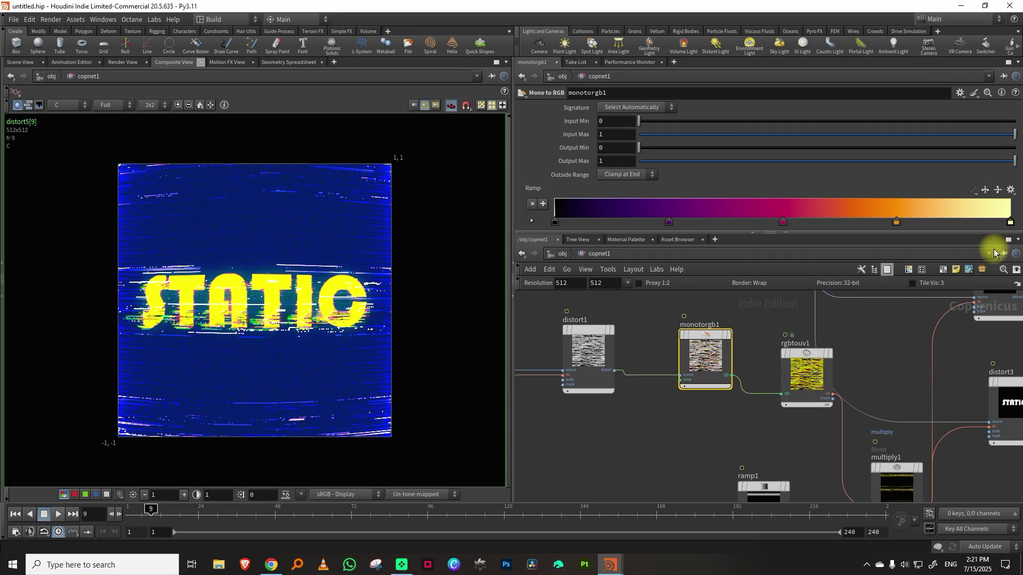
{"action": "left_click_drag", "start_coordinate": [159, 513], "coordinate": [249, 512]}
Step: Apply the Plasma preset to monotorgb1's color ramp and scrub the timeline back to frame 23
{"action": "left_click", "coordinate": [1010, 190]}
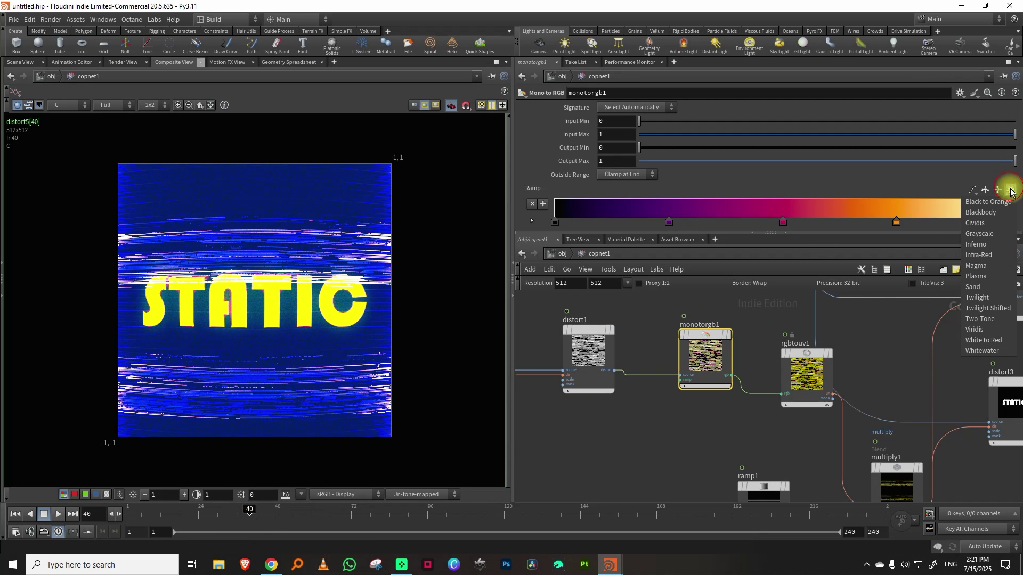
{"action": "left_click", "coordinate": [989, 277]}
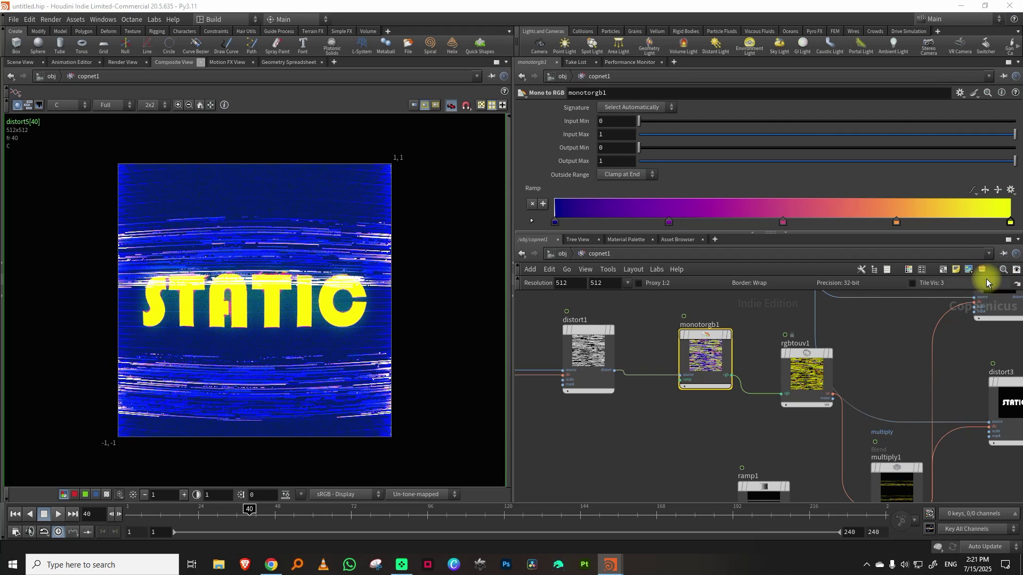
{"action": "mouse_move", "coordinate": [210, 513]}
{"action": "left_mouse_down"}
{"action": "mouse_move", "coordinate": [229, 513]}
{"action": "mouse_move", "coordinate": [196, 520]}
{"action": "left_mouse_up"}
Step: Change monotorgb1's color ramp to the Twilight preset and play the animation to preview it
{"action": "key", "text": "ctrl+z"}
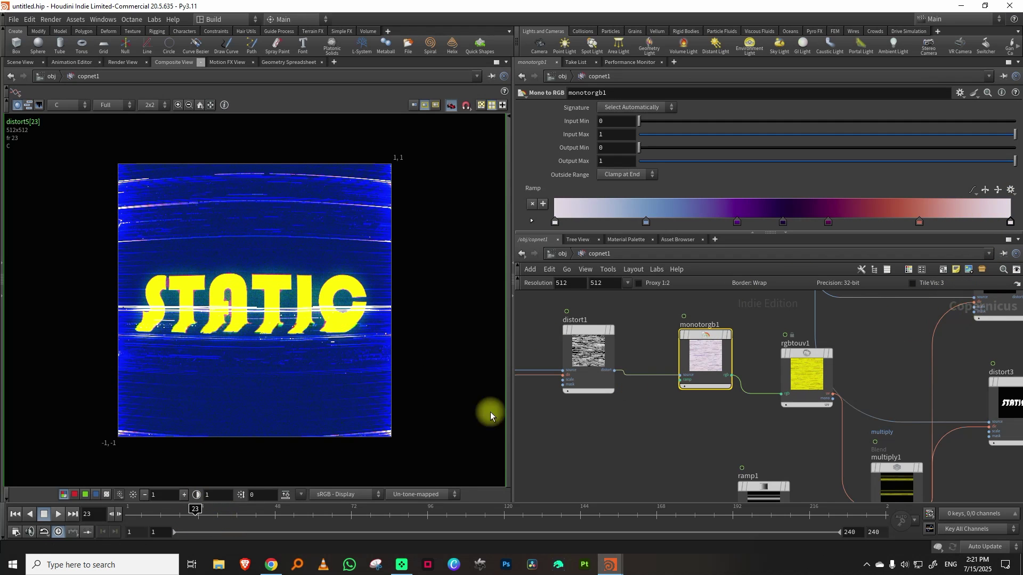
{"action": "left_click", "coordinate": [139, 516]}
{"action": "left_click", "coordinate": [58, 514]}
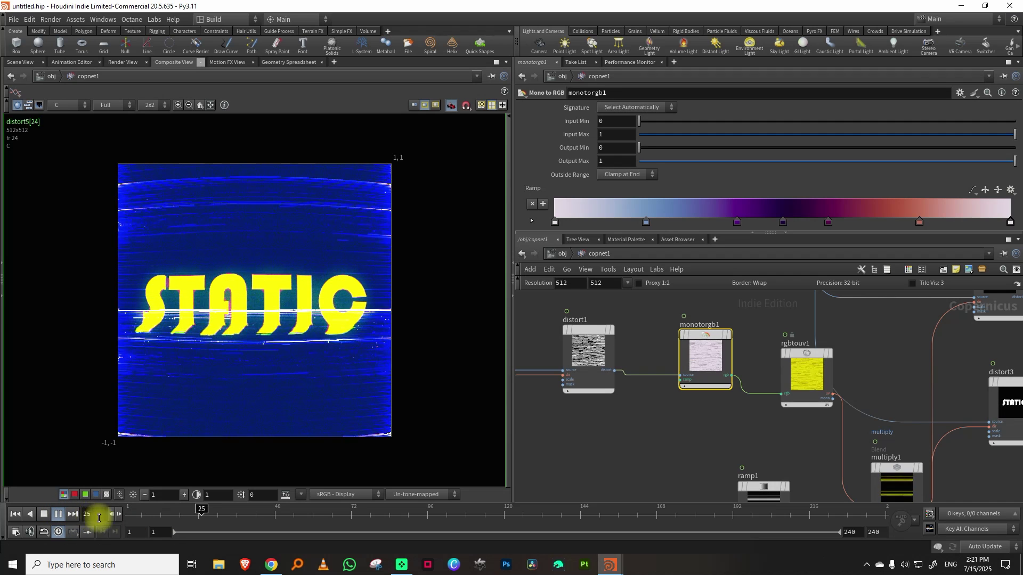
Step: Apply the Blackbody preset to monotorgb1's color ramp and scrub the timeline to frame 17
{"action": "left_click", "coordinate": [1011, 190]}
{"action": "left_click", "coordinate": [1012, 190]}
{"action": "left_click", "coordinate": [1011, 191]}
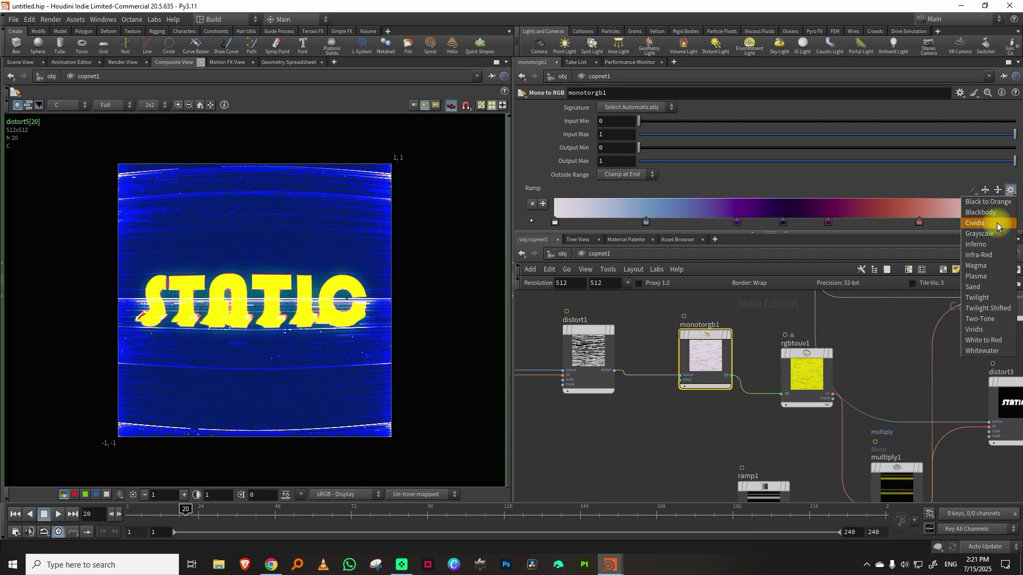
{"action": "left_click", "coordinate": [981, 212]}
{"action": "left_click_drag", "start_coordinate": [137, 513], "coordinate": [179, 513]}
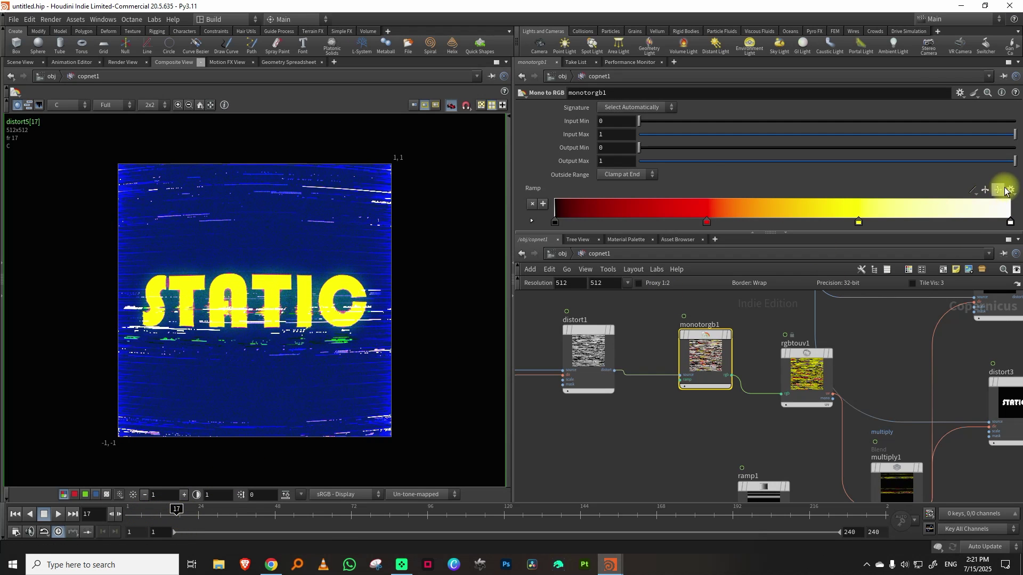
Step: Try the Viridis preset on monotorgb1's color ramp and play the animation to preview it
{"action": "left_click", "coordinate": [1011, 190]}
{"action": "left_click", "coordinate": [977, 330]}
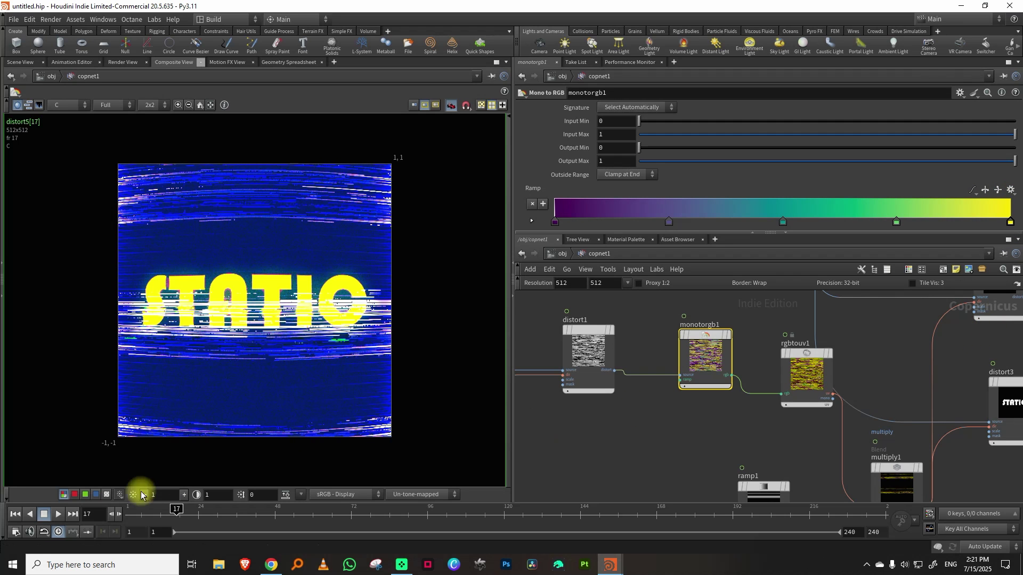
{"action": "left_click", "coordinate": [58, 515]}
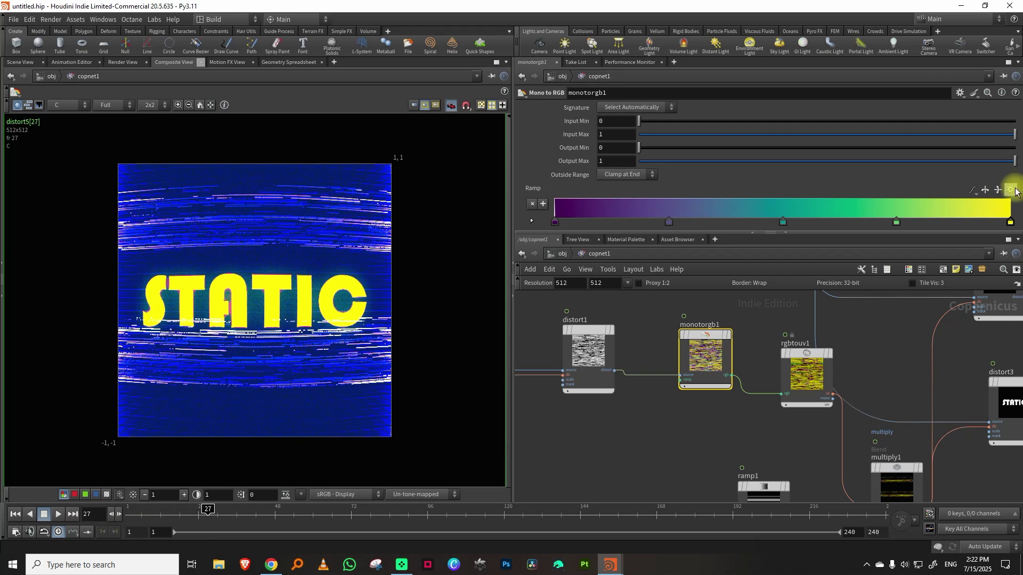
Step: Switch monotorgb1's color ramp back to the Blackbody preset
{"action": "left_click", "coordinate": [1013, 191]}
{"action": "left_click", "coordinate": [998, 213]}
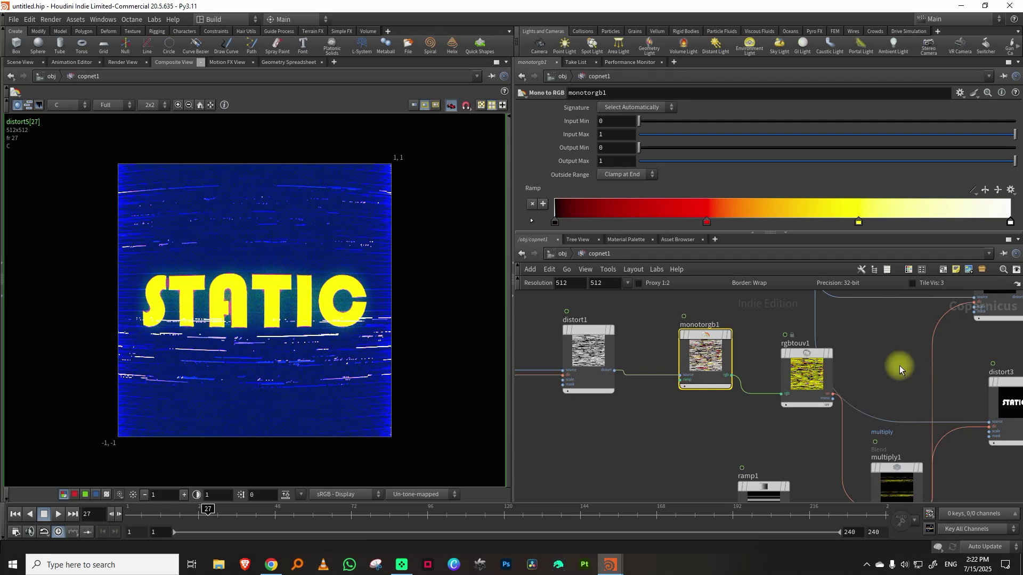
Step: Add a Convolve 3x3 node after distort5 at the end of the network and display its output
{"action": "scroll", "coordinate": [778, 366], "scroll_direction": "down", "scroll_amount": 5}
{"action": "middle_click_drag", "start_coordinate": [759, 382], "coordinate": [785, 401]}
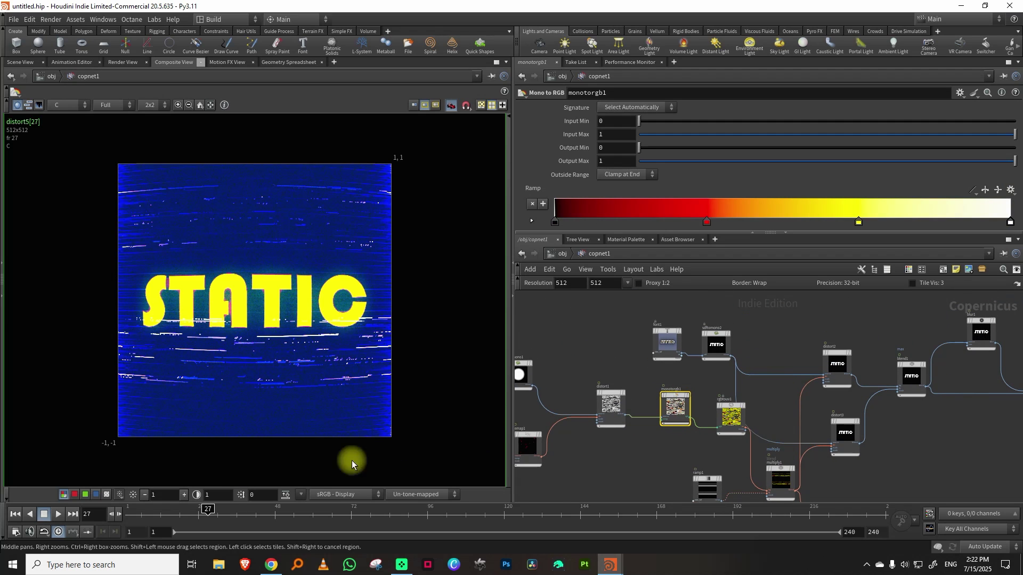
{"action": "middle_click_drag", "start_coordinate": [858, 338], "coordinate": [631, 346]}
{"action": "middle_click_drag", "start_coordinate": [792, 390], "coordinate": [784, 397]}
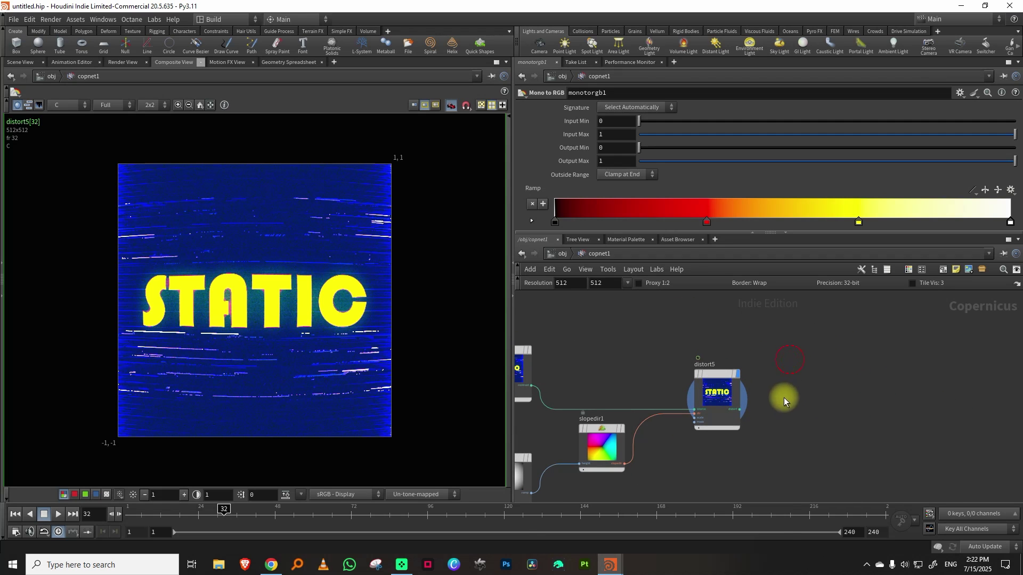
{"action": "key", "text": "Tab"}
{"action": "left_click", "coordinate": [890, 326]}
{"action": "left_click", "coordinate": [829, 371]}
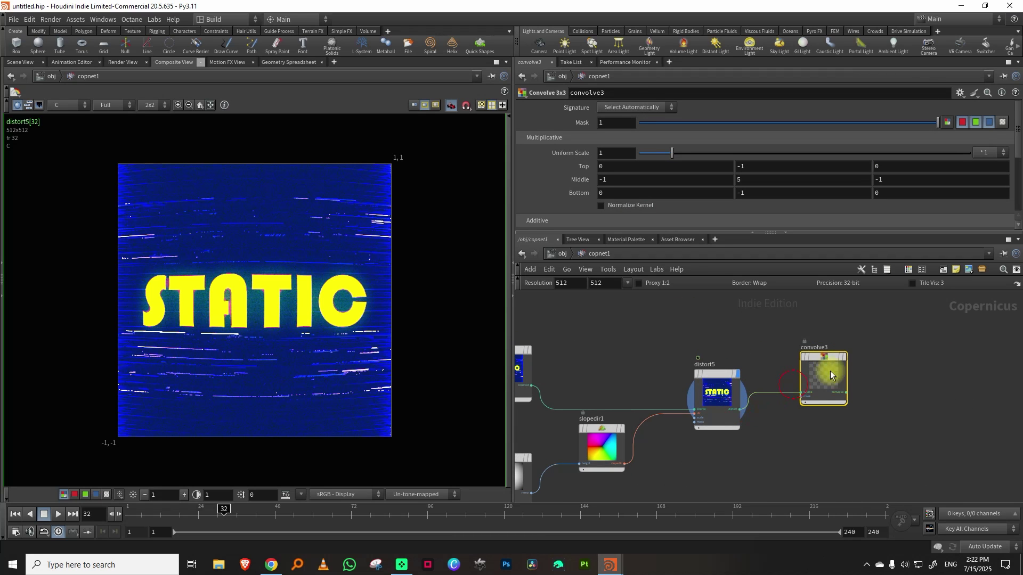
{"action": "left_click", "coordinate": [846, 360]}
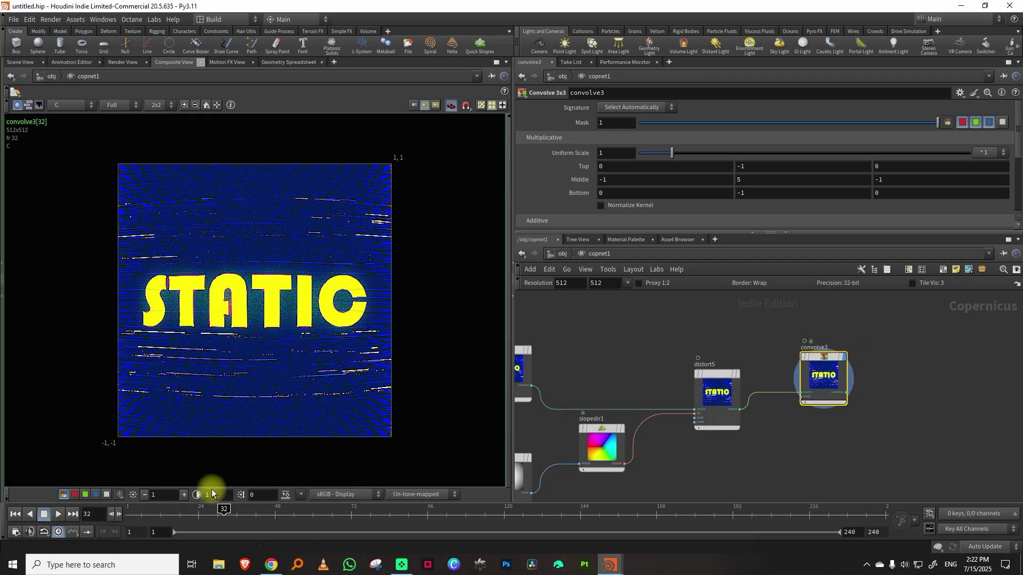
Step: Preview the sharpened animation, set convolve3's mask to about 0.783 and replay from the start
{"action": "left_click_drag", "start_coordinate": [151, 514], "coordinate": [83, 511]}
{"action": "left_click", "coordinate": [60, 514]}
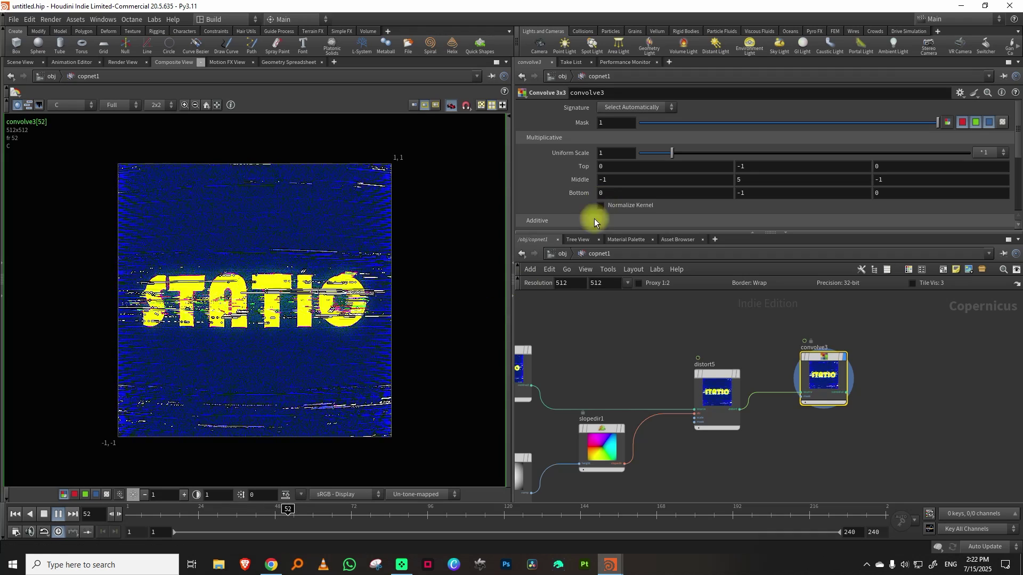
{"action": "left_click", "coordinate": [59, 514]}
{"action": "mouse_move", "coordinate": [871, 120]}
{"action": "left_mouse_down"}
{"action": "mouse_move", "coordinate": [734, 129]}
{"action": "mouse_move", "coordinate": [877, 124]}
{"action": "left_mouse_up"}
{"action": "left_click", "coordinate": [127, 512]}
{"action": "left_click", "coordinate": [58, 514]}
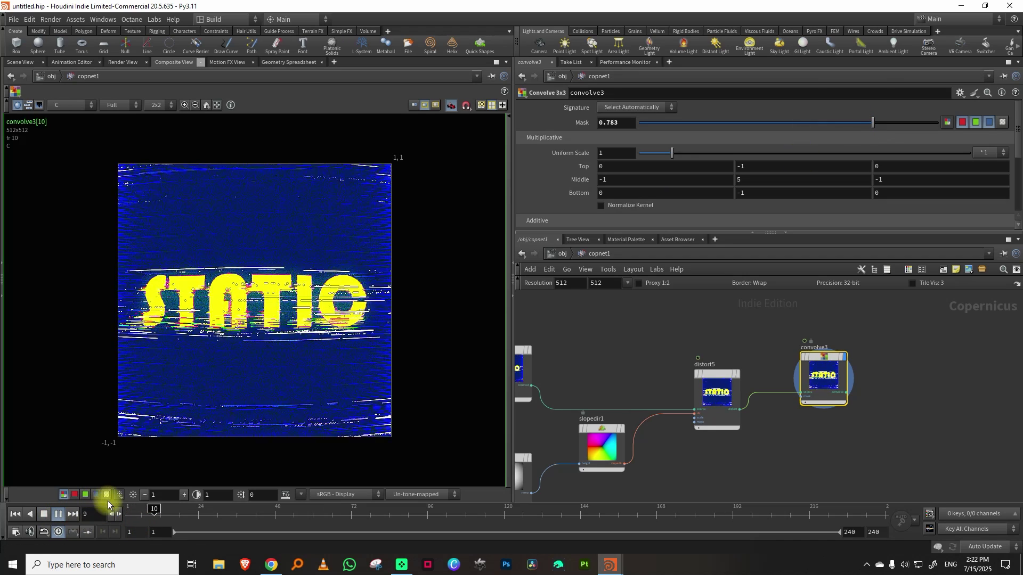
Step: Delete the stray unconnected node at the start of the network and look over the node chain to its end
{"action": "scroll", "coordinate": [836, 343], "scroll_direction": "down", "scroll_amount": 8}
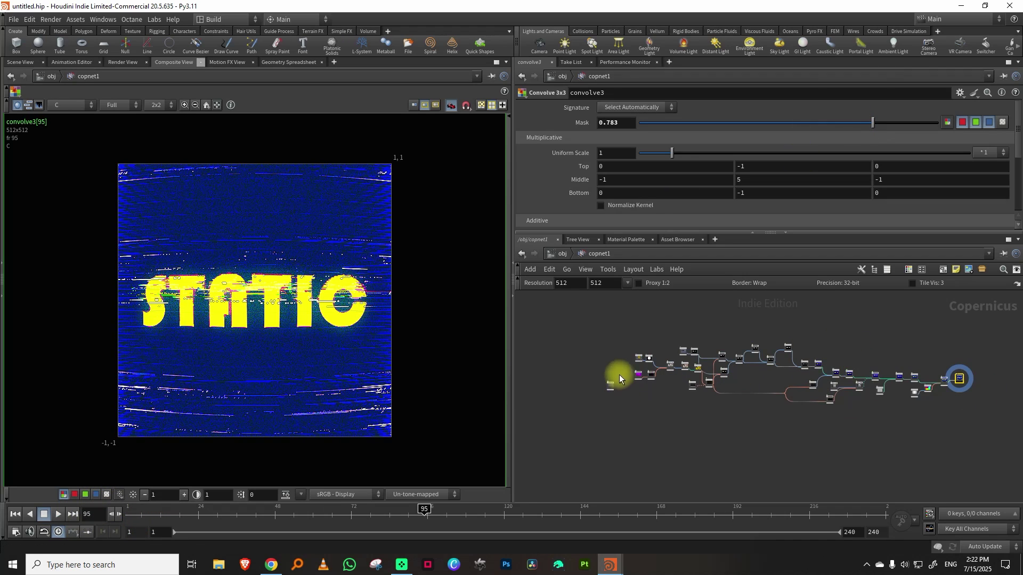
{"action": "left_click", "coordinate": [611, 382]}
{"action": "key", "text": "Delete"}
{"action": "mouse_move", "coordinate": [844, 326]}
{"action": "middle_mouse_down"}
{"action": "mouse_move", "coordinate": [787, 326]}
{"action": "mouse_move", "coordinate": [830, 333]}
{"action": "middle_mouse_up"}
{"action": "scroll", "coordinate": [799, 334], "scroll_direction": "up", "scroll_amount": 1}
{"action": "scroll", "coordinate": [799, 335], "scroll_direction": "up", "scroll_amount": 1}
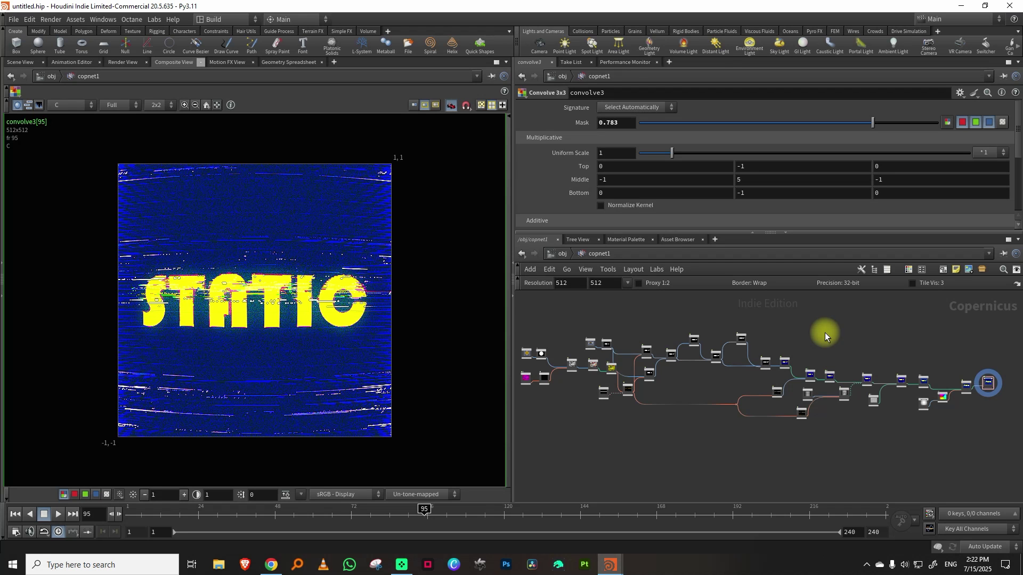
{"action": "scroll", "coordinate": [912, 371], "scroll_direction": "up", "scroll_amount": 5}
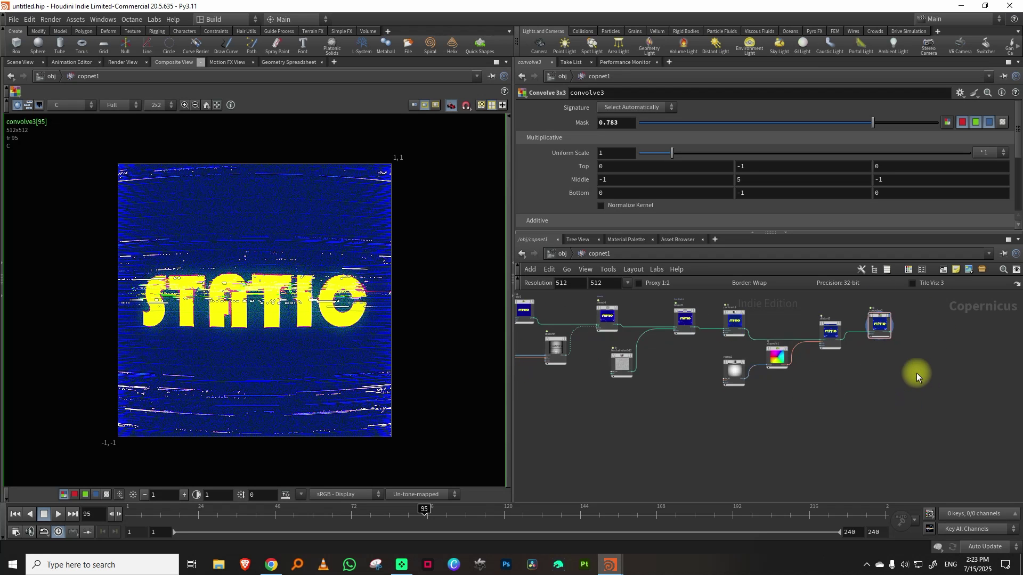